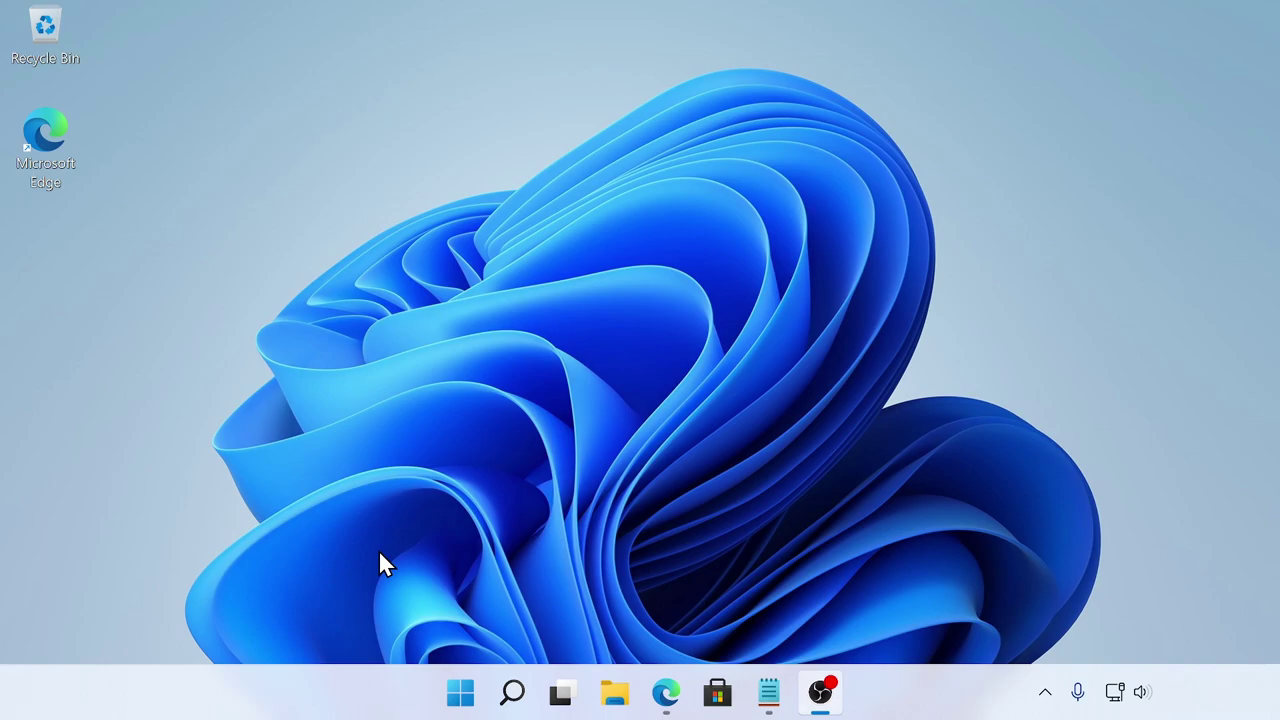
- Search the Start menu for cmd and run Command Prompt as administrator
{"action": "left_click", "coordinate": [461, 692]}
{"action": "type", "text": "c"}
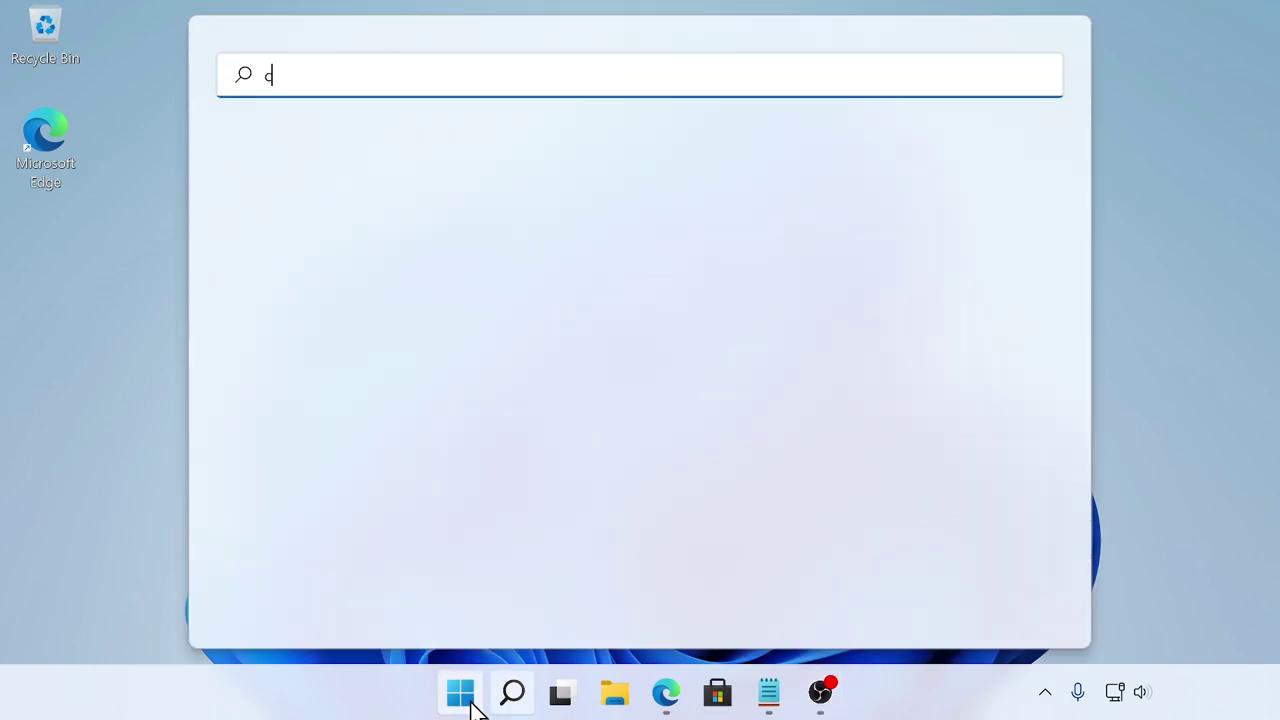
{"action": "type", "text": "md"}
{"action": "left_click", "coordinate": [316, 275]}
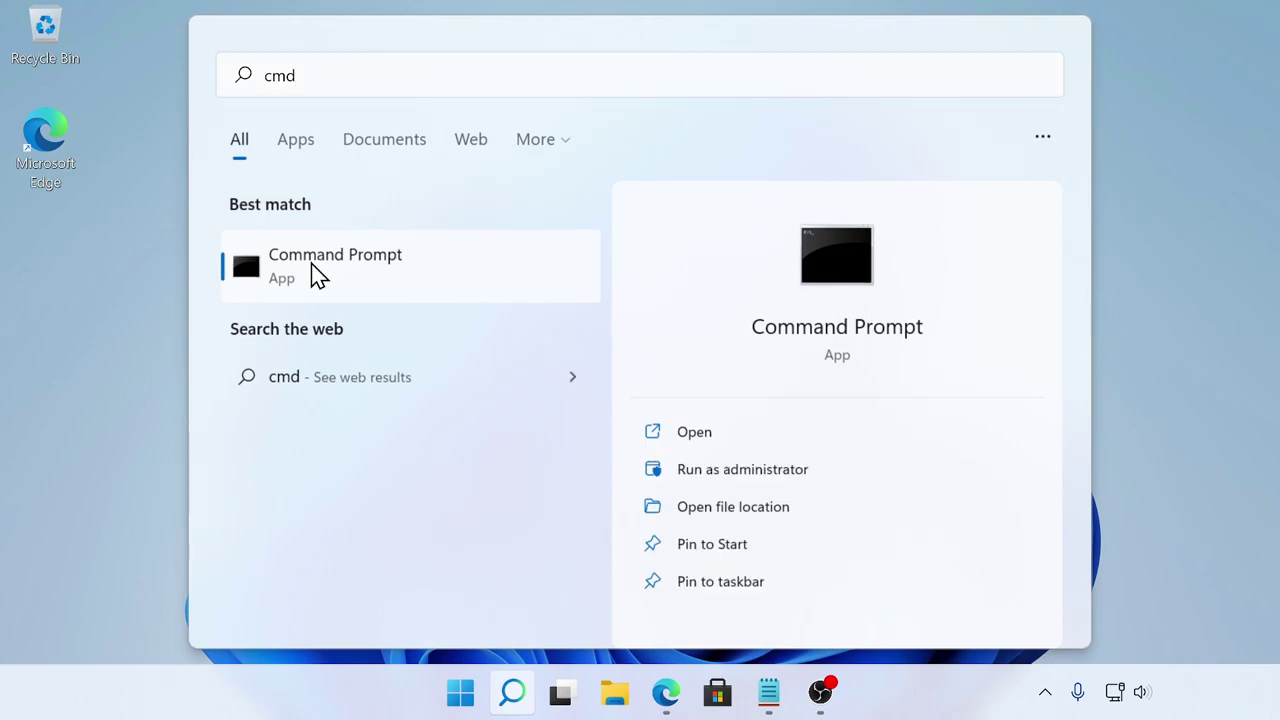
{"action": "right_click", "coordinate": [311, 263]}
{"action": "left_click", "coordinate": [470, 287]}
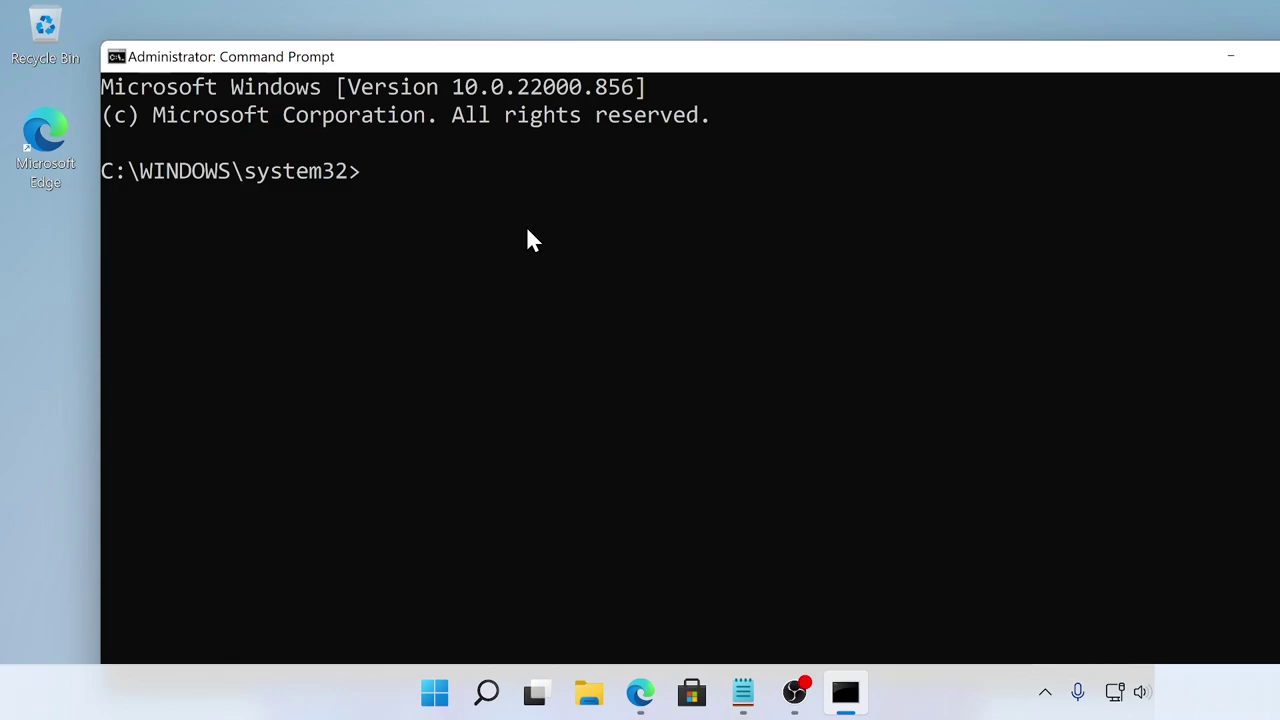
- List the Linux distributions available for installation with the command wsl --list --online
{"action": "type", "text": "wsl --install"}
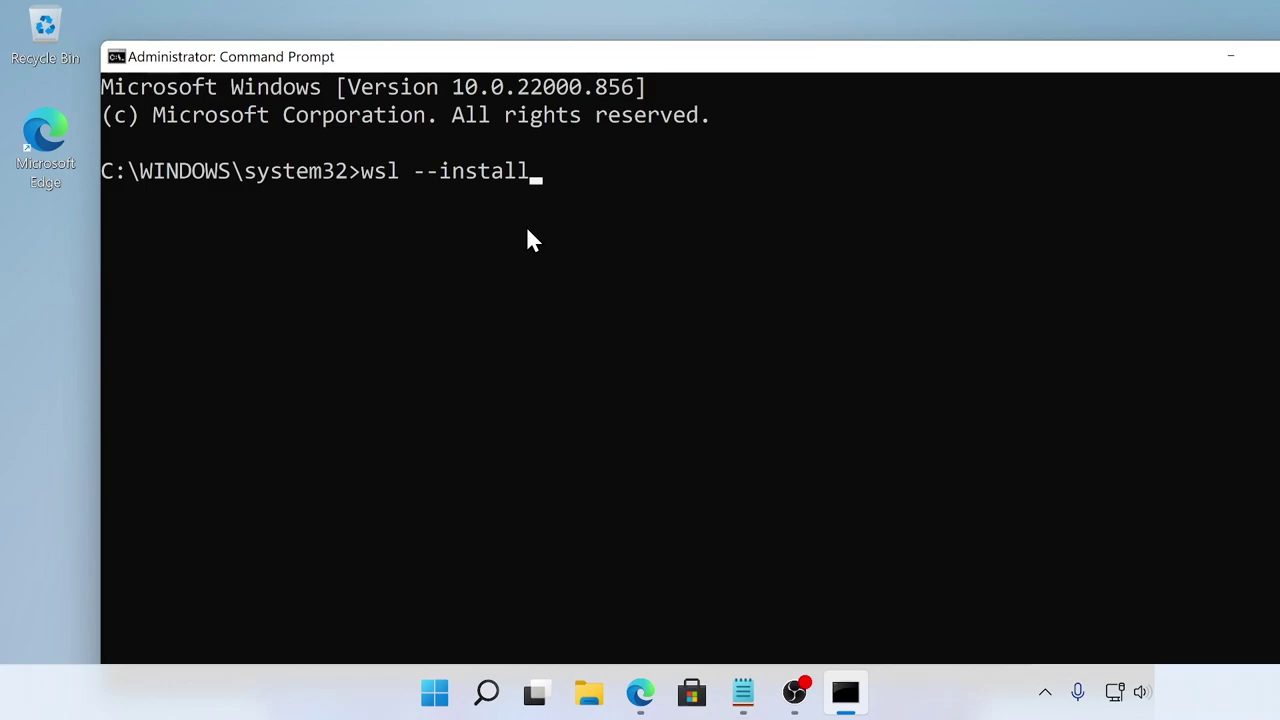
{"action": "key", "text": "BackSpace"}
{"action": "key", "text": "BackSpace"}
{"action": "key", "text": "BackSpace"}
{"action": "key", "text": "BackSpace"}
{"action": "key", "text": "BackSpace"}
{"action": "key", "text": "BackSpace"}
{"action": "key", "text": "BackSpace"}
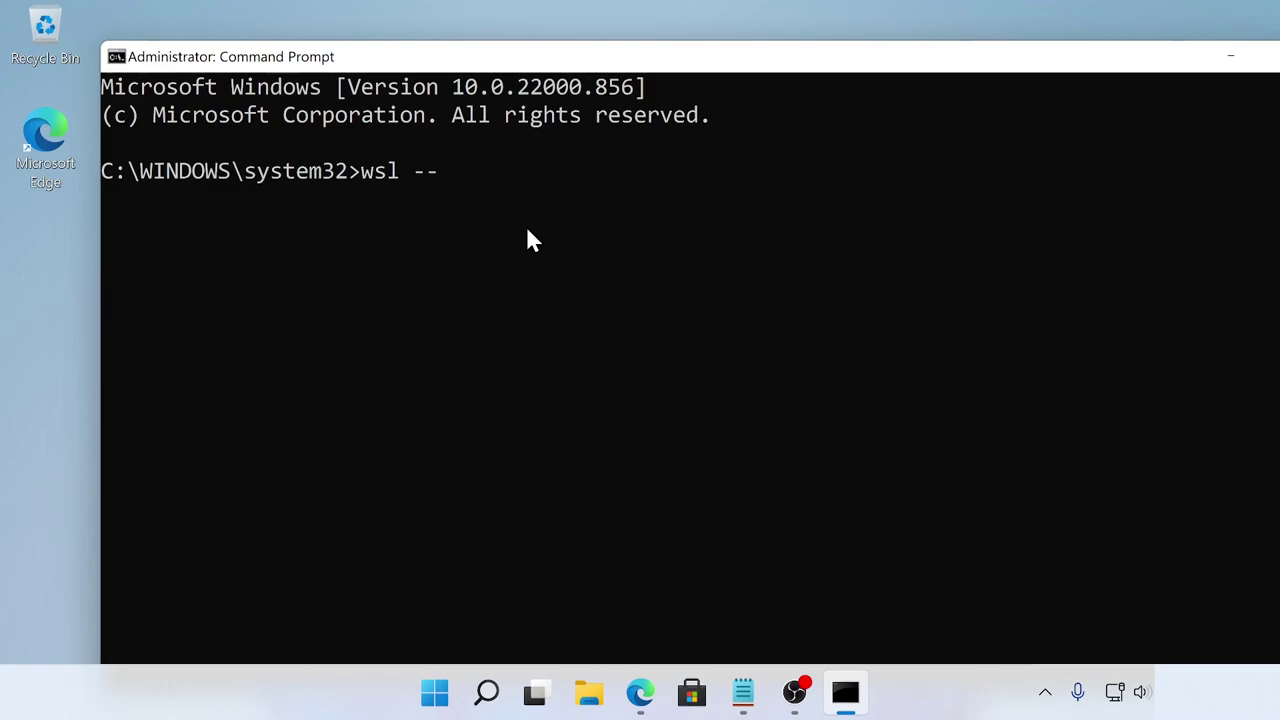
{"action": "type", "text": "list --onlin"}
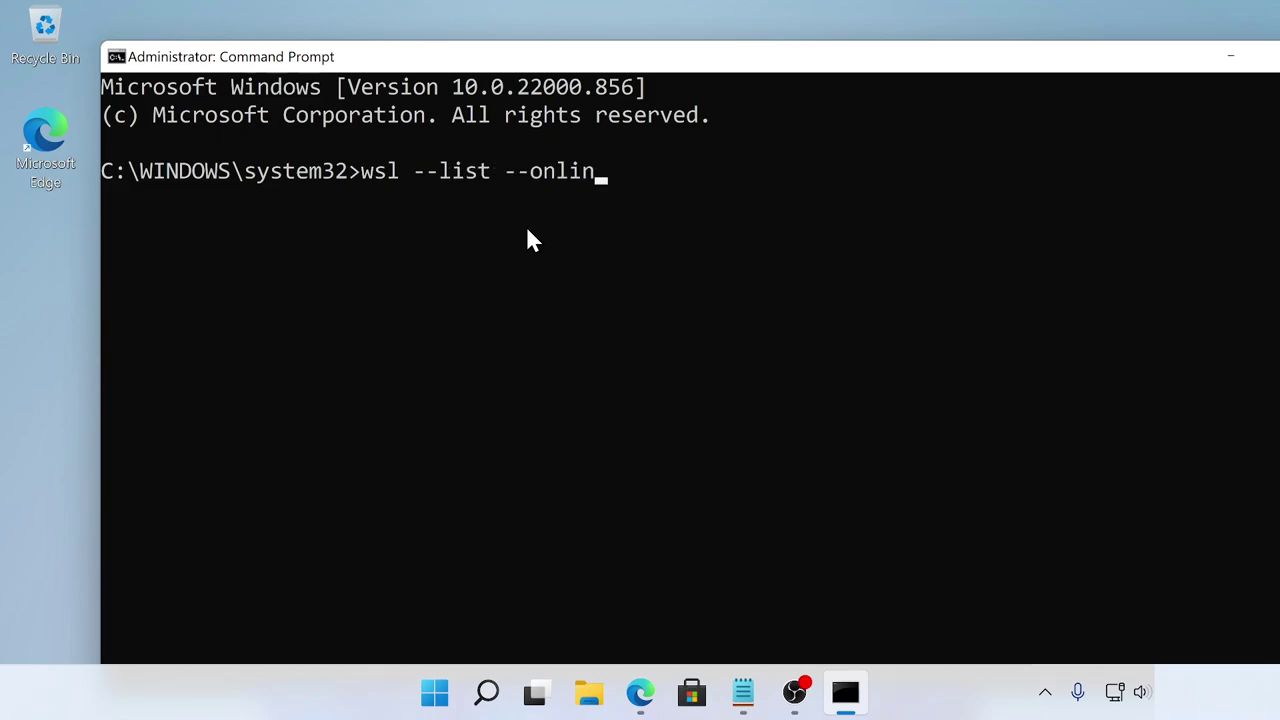
{"action": "type", "text": "e"}
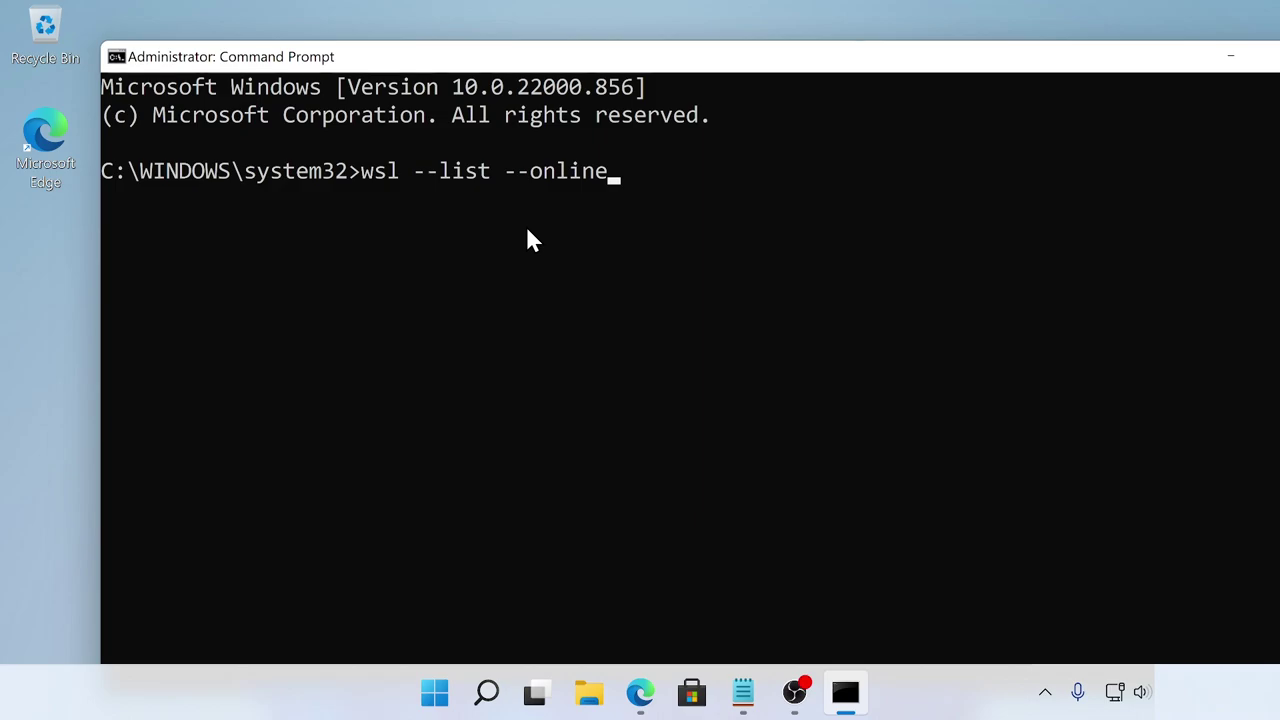
{"action": "key", "text": "Return"}
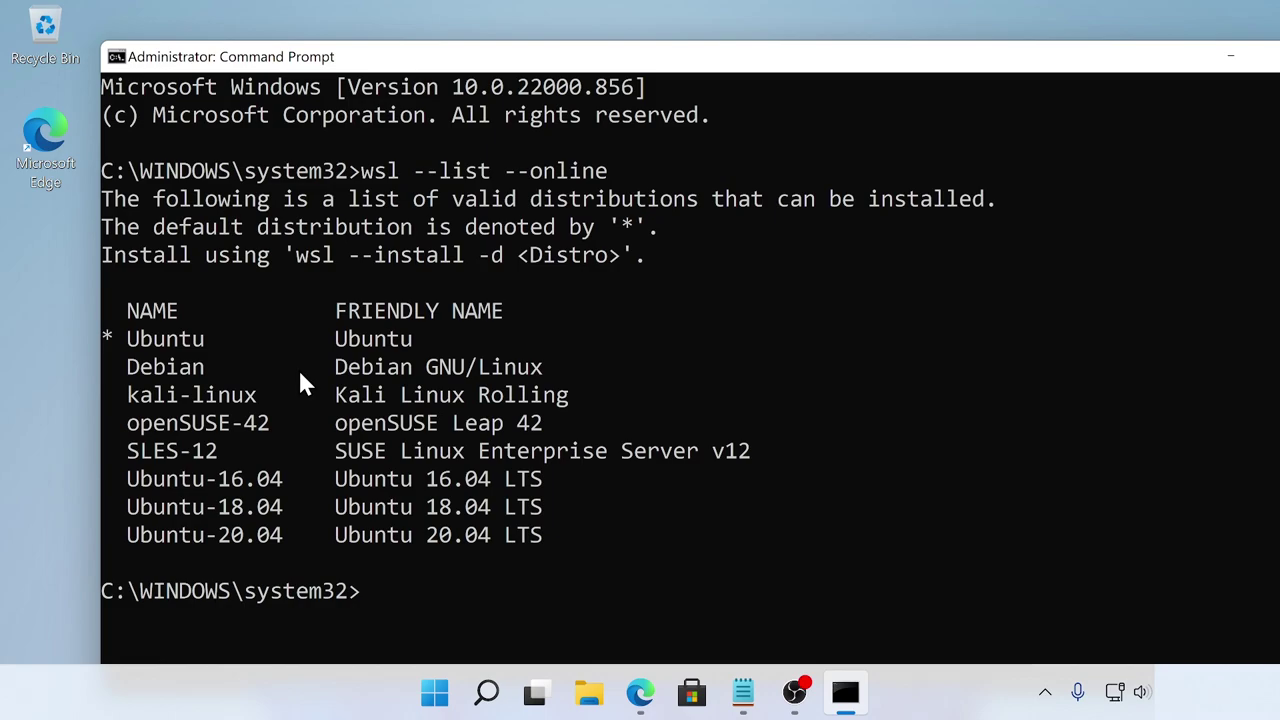
- Install the Ubuntu distribution with wsl --install -d ubuntu in the maximized window, and restart the computer
{"action": "type", "text": "wsl --insta"}
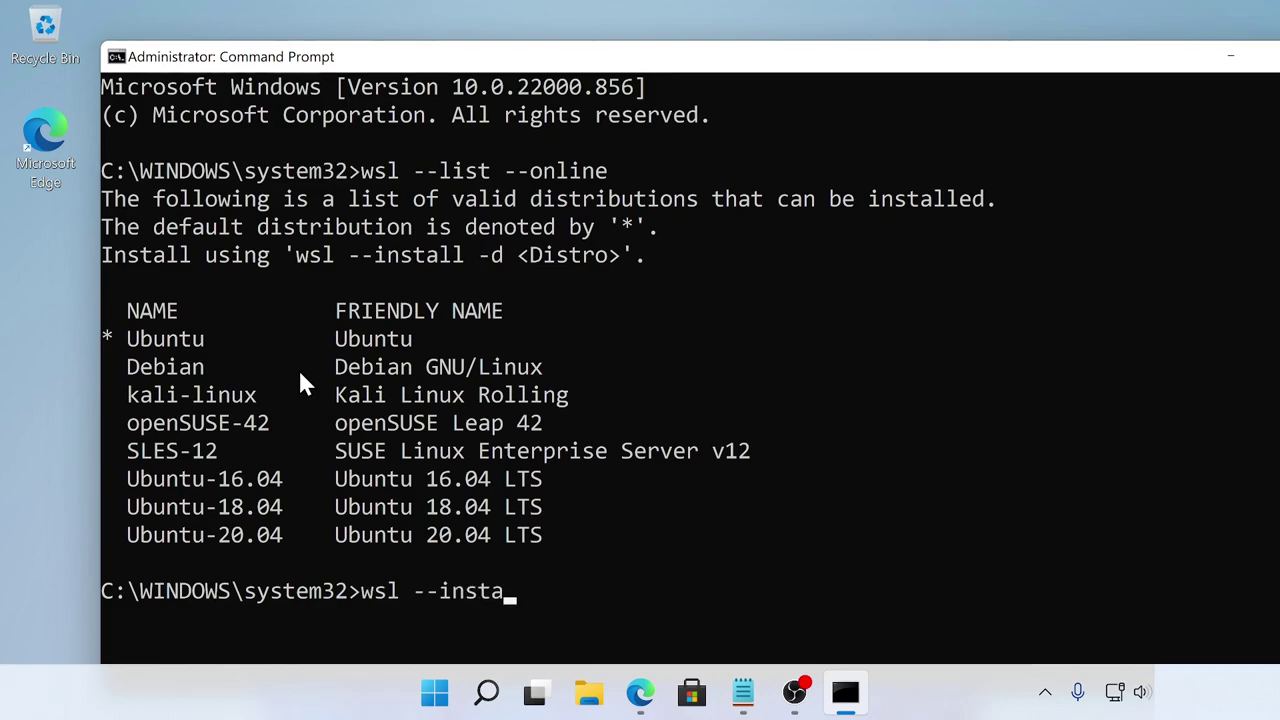
{"action": "type", "text": "ll"}
{"action": "type", "text": "-d ubuntu"}
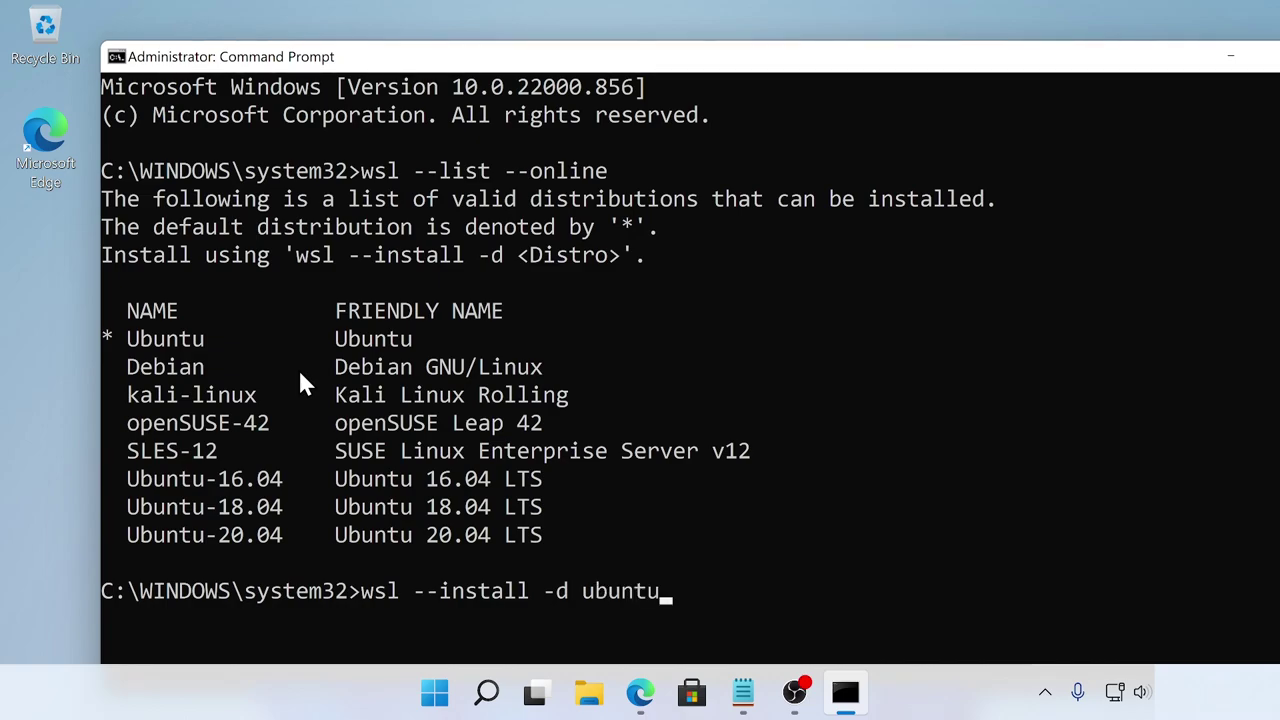
{"action": "key", "text": "Return"}
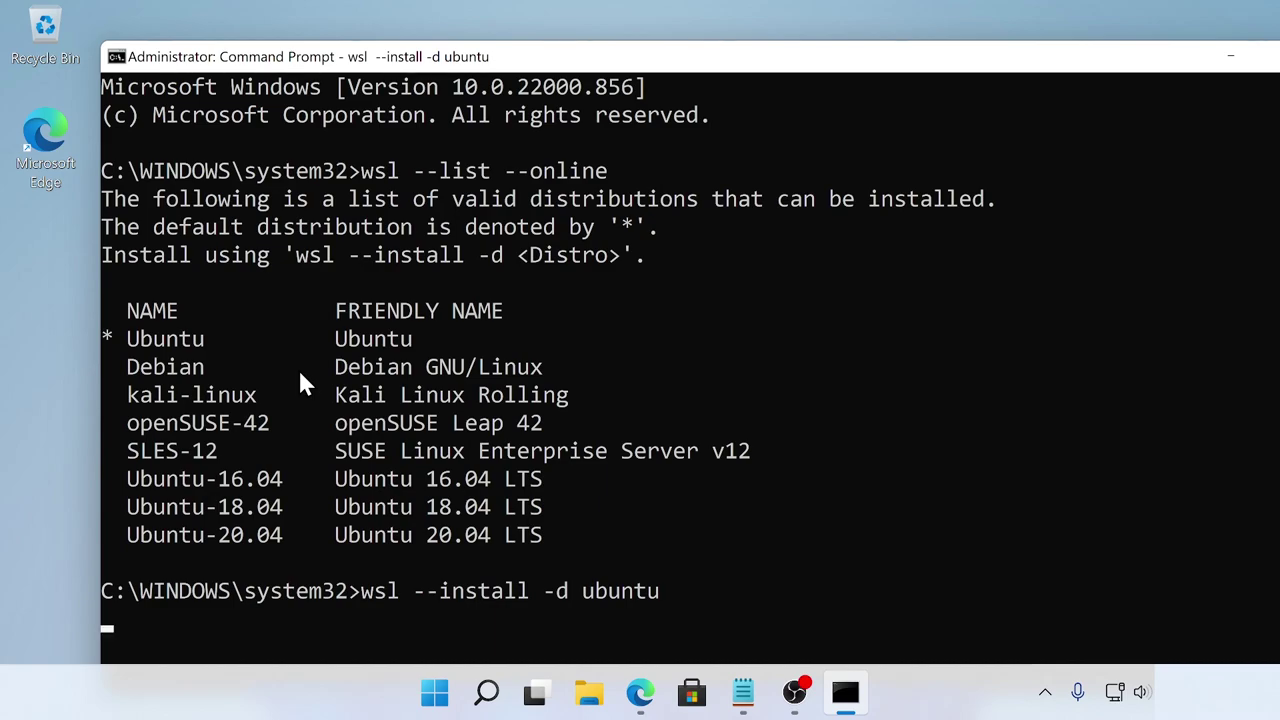
{"action": "left_click_drag", "start_coordinate": [1131, 67], "coordinate": [1085, 50]}
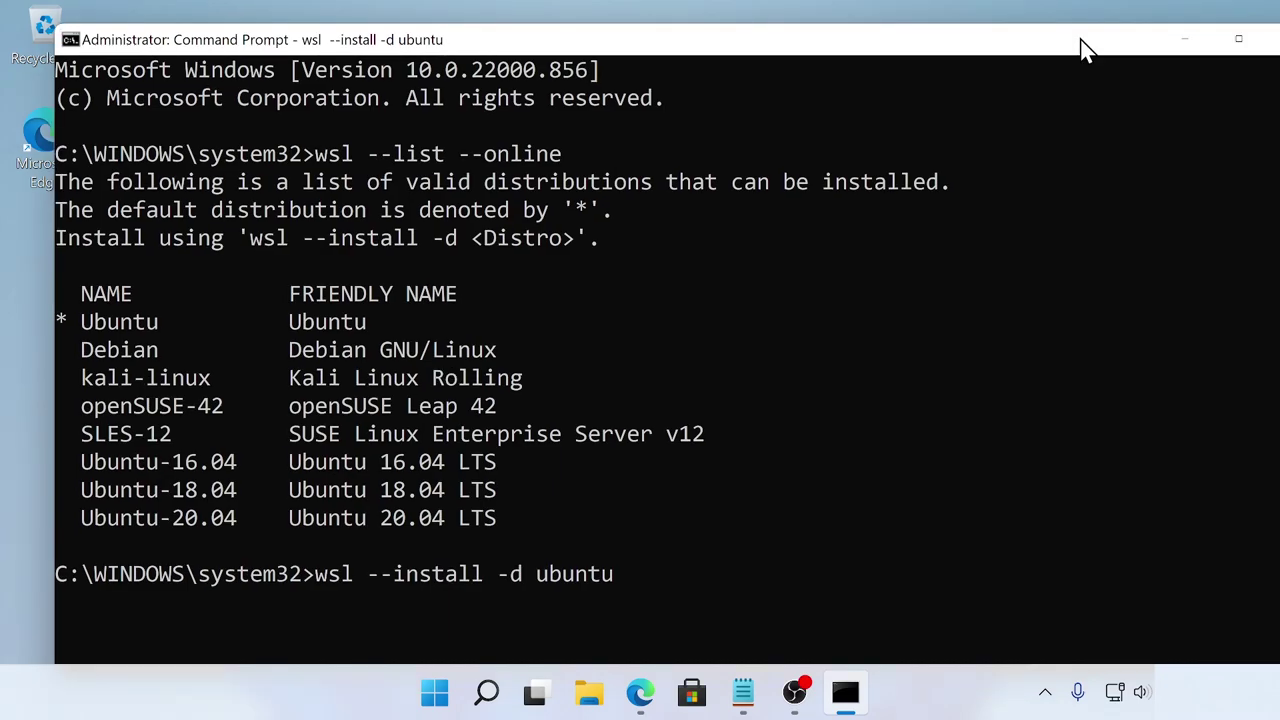
{"action": "double_click", "coordinate": [1085, 50]}
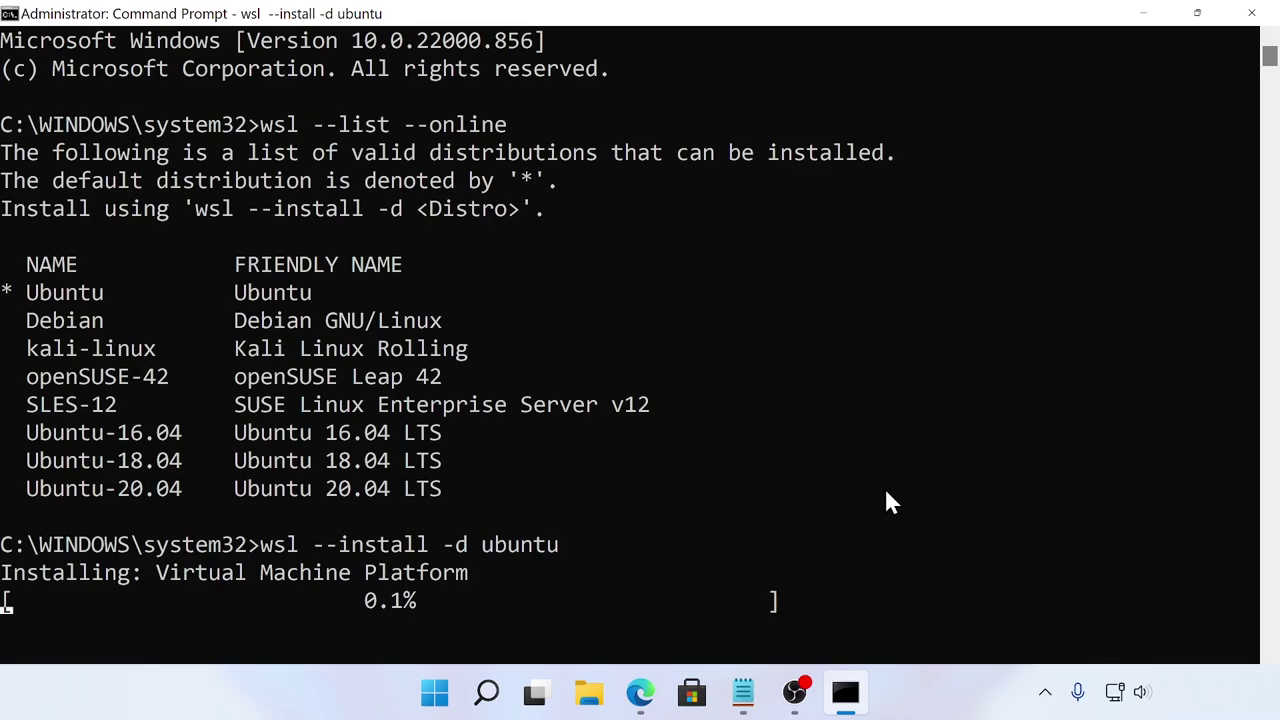
{"action": "key", "text": "alt+Tab"}
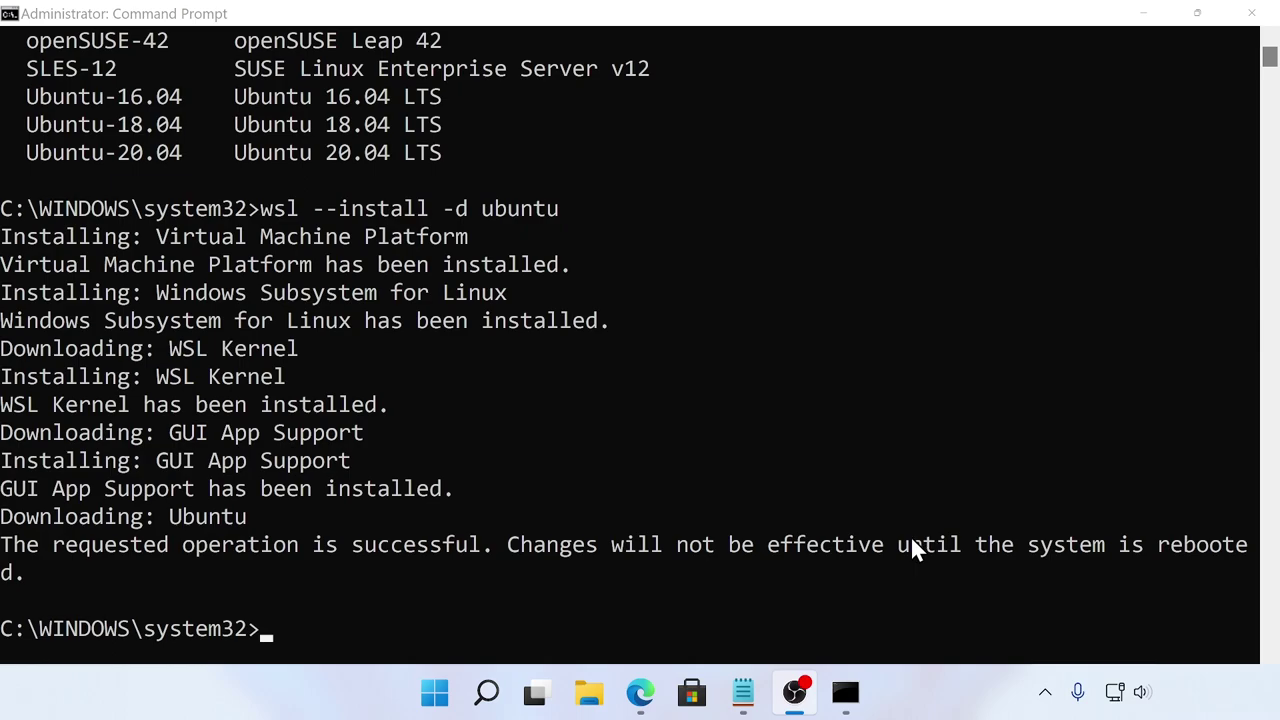
{"action": "left_click", "coordinate": [912, 538]}
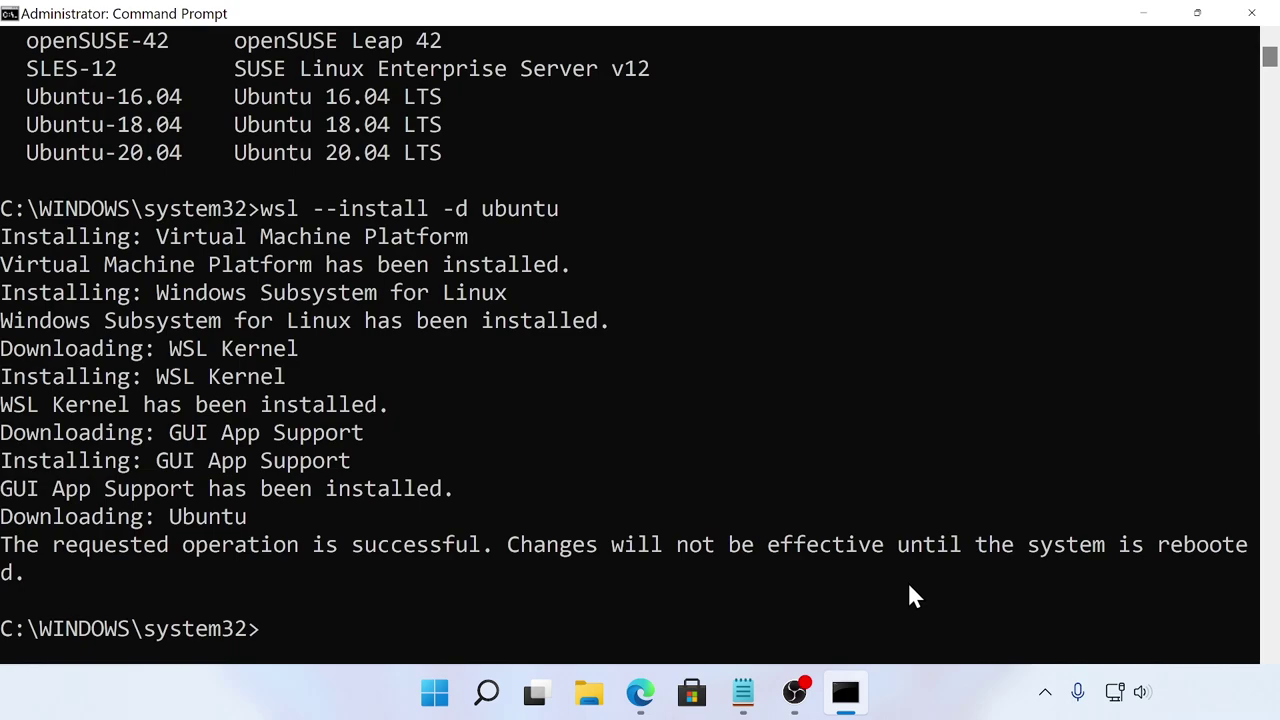
{"action": "left_click", "coordinate": [434, 692]}
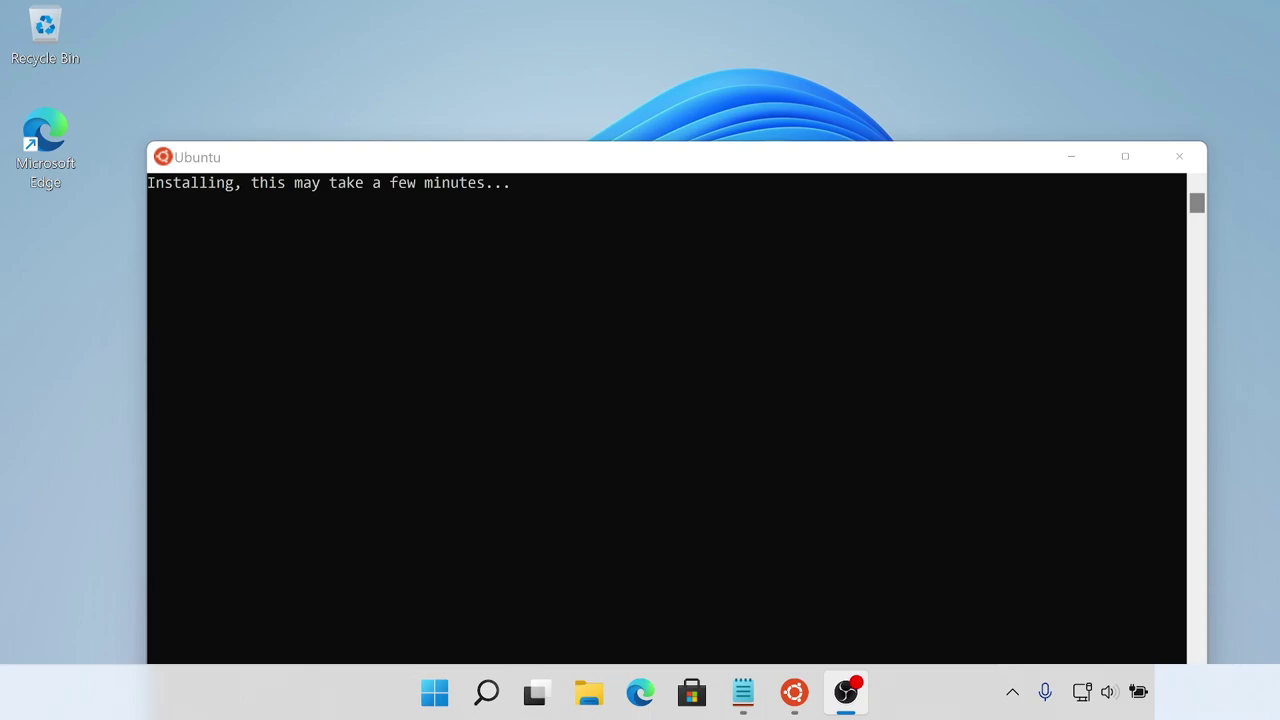
- Maximize the Ubuntu window and create the default UNIX account by entering a username and a new password twice
{"action": "left_click_drag", "start_coordinate": [742, 170], "coordinate": [729, 63]}
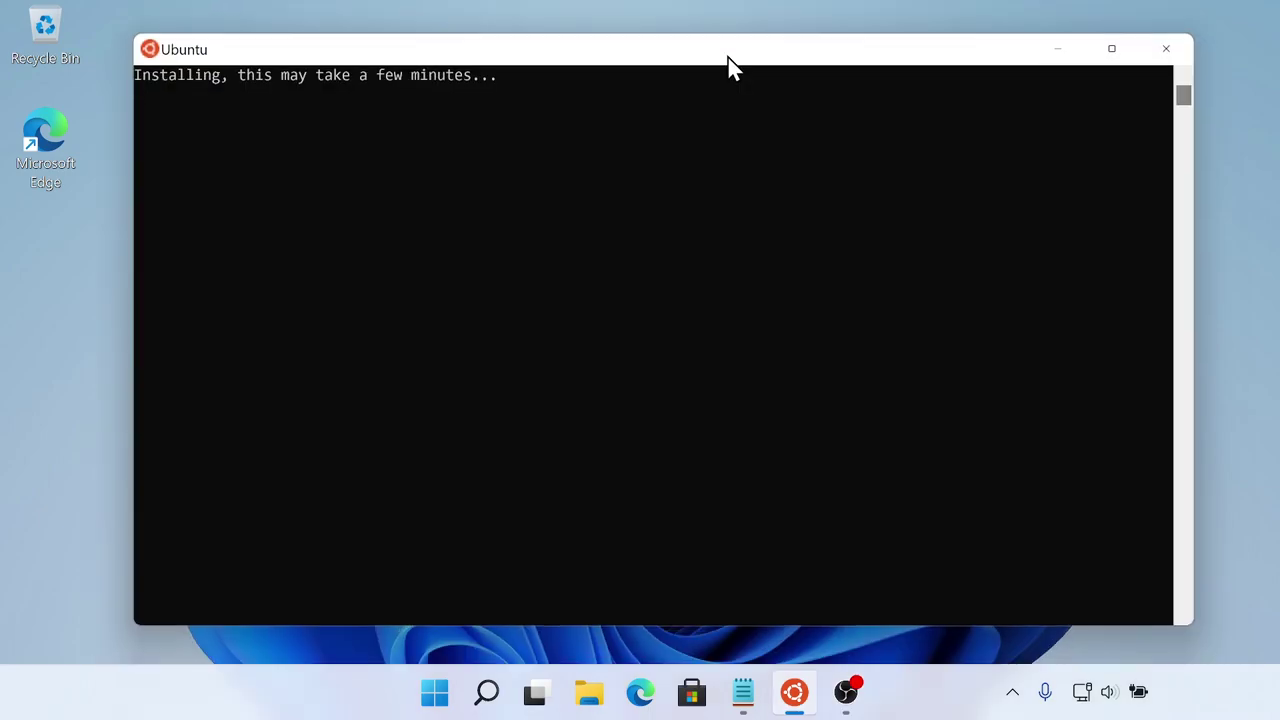
{"action": "double_click", "coordinate": [729, 63]}
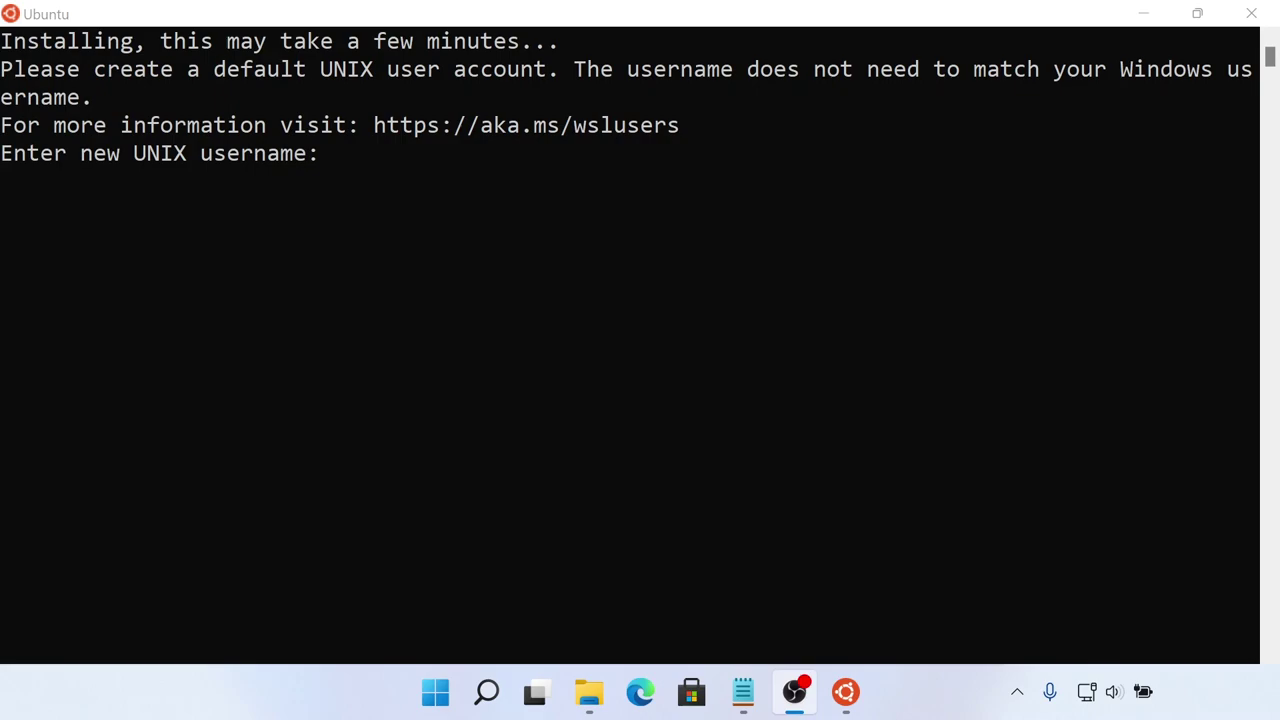
{"action": "left_click", "coordinate": [474, 400]}
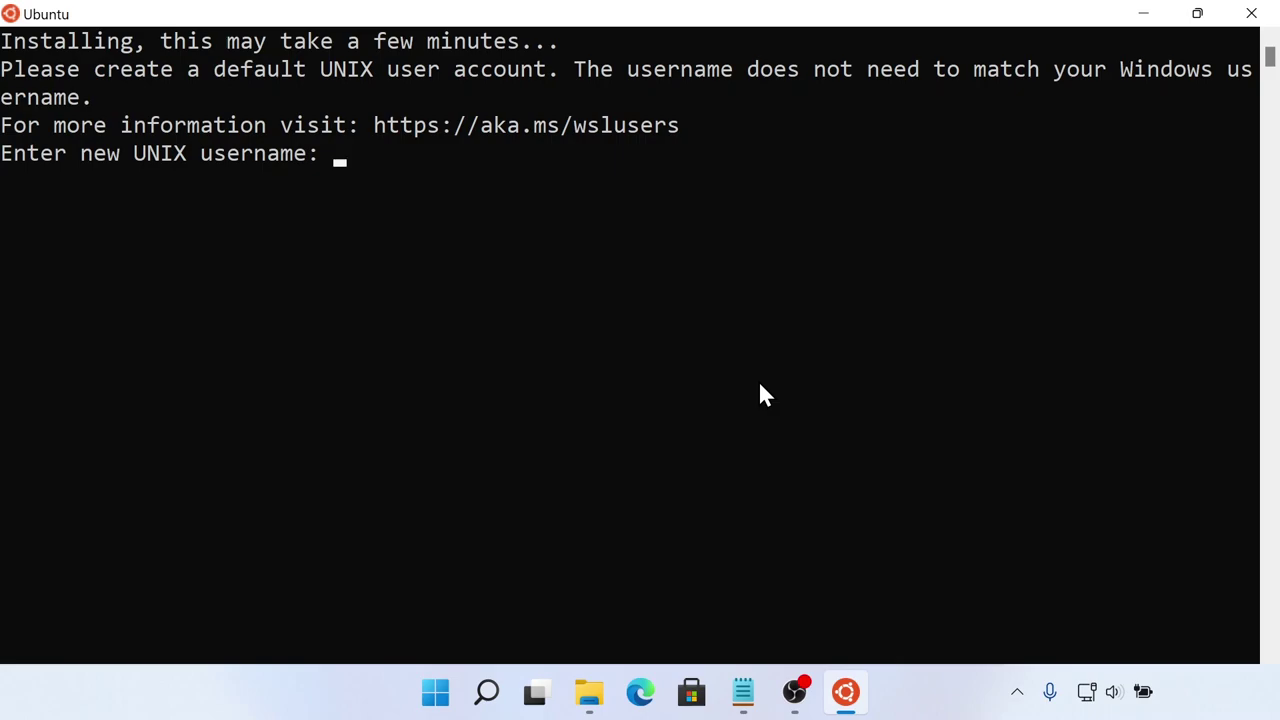
{"action": "type", "text": "shayes"}
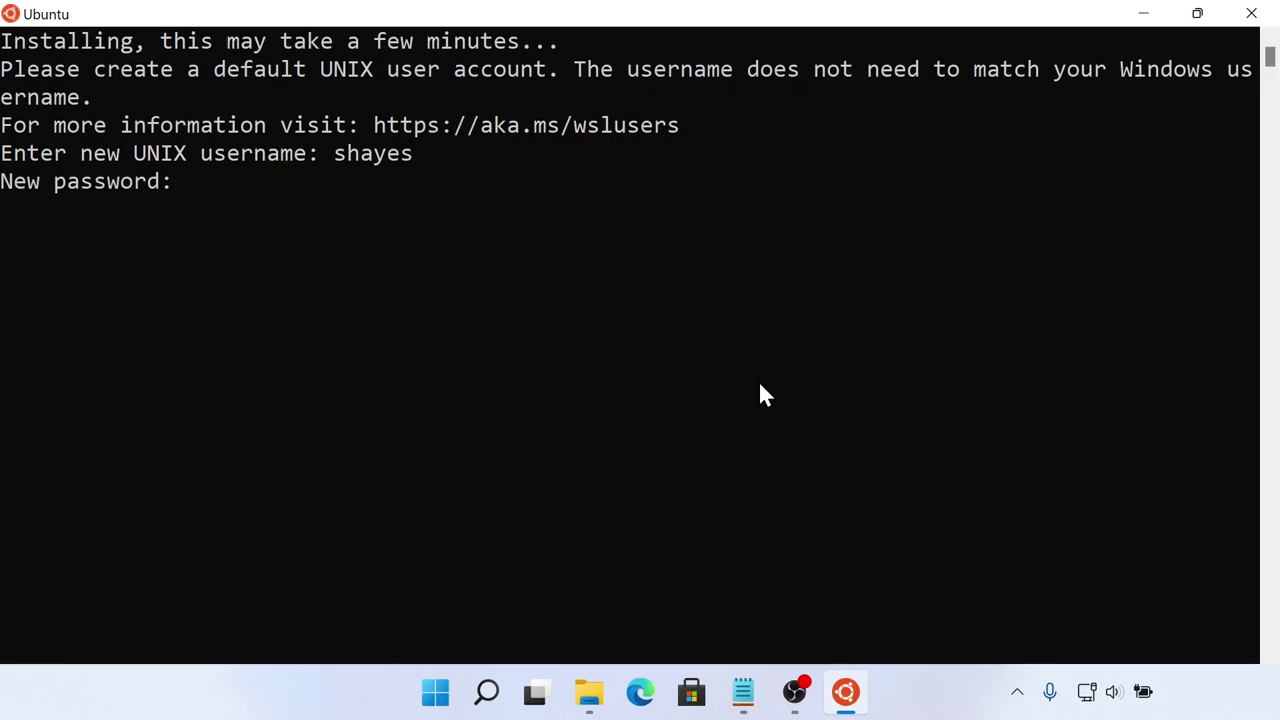
{"action": "key", "text": "Return"}
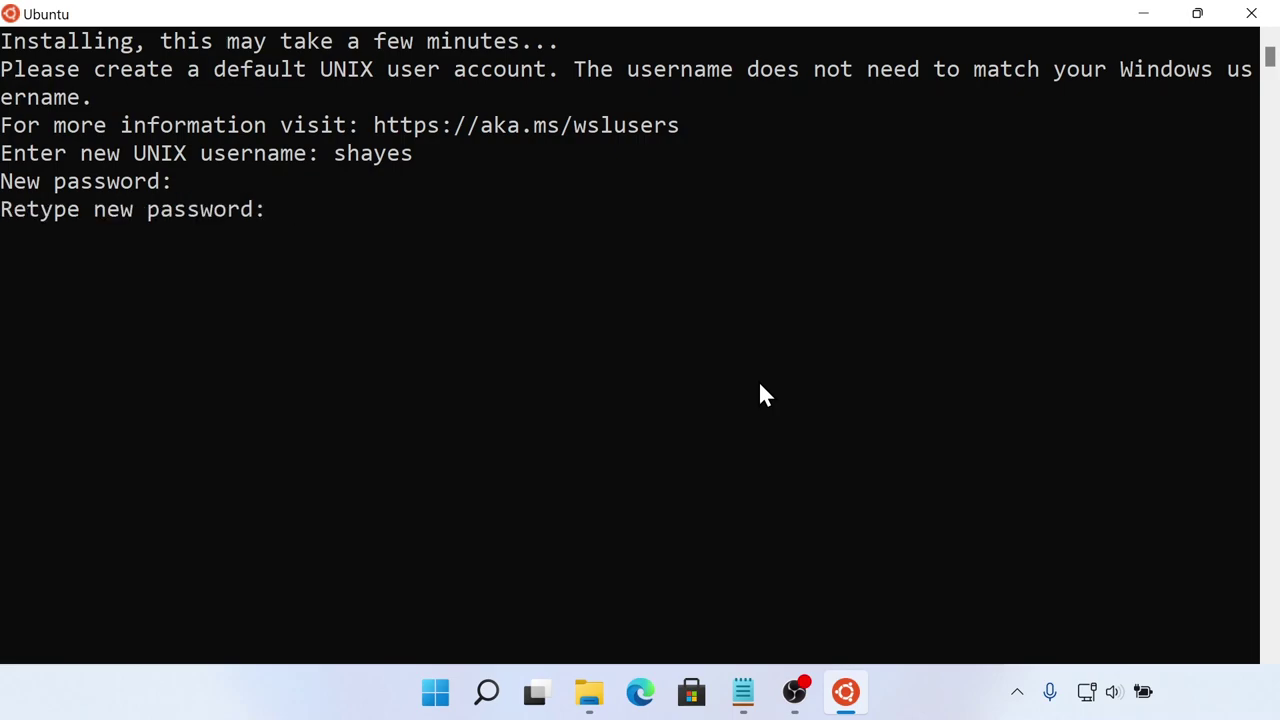
{"action": "key", "text": "Return"}
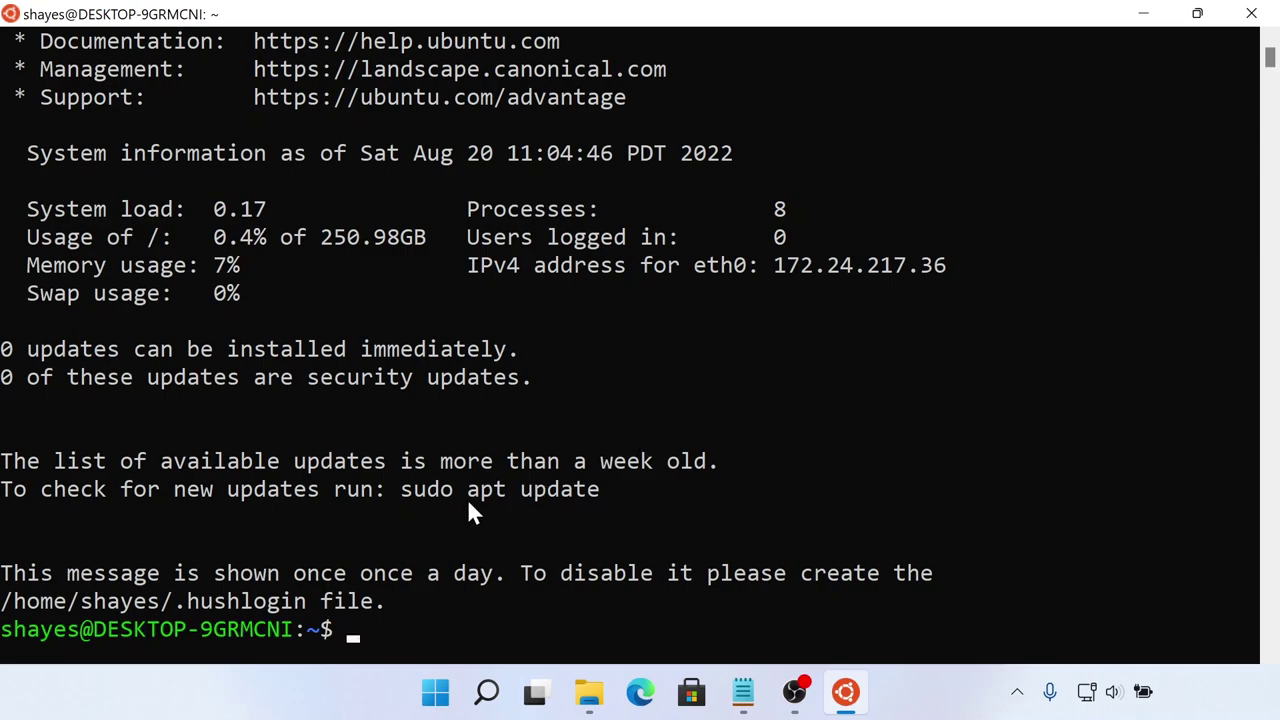
- Refresh Ubuntu's package lists with sudo apt update, entering the sudo password to authorize it
{"action": "left_click_drag", "start_coordinate": [96, 629], "coordinate": [277, 631]}
{"action": "left_click", "coordinate": [538, 600]}
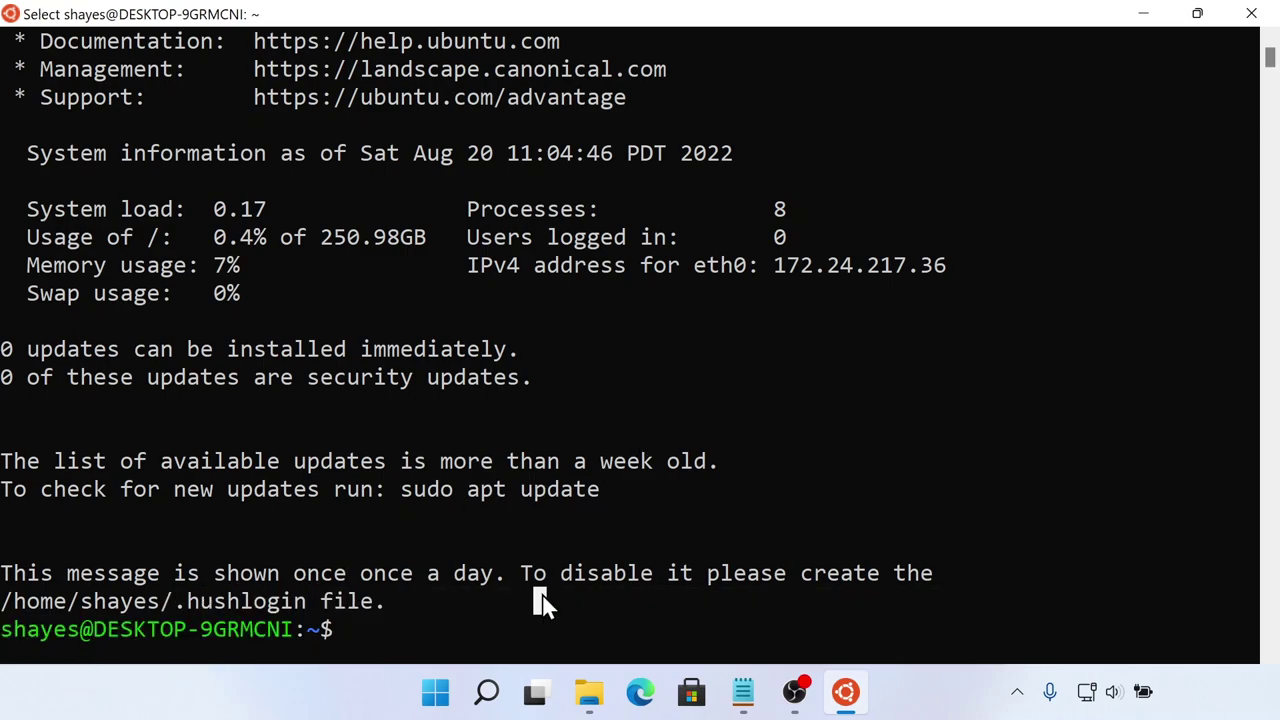
{"action": "key", "text": "Escape"}
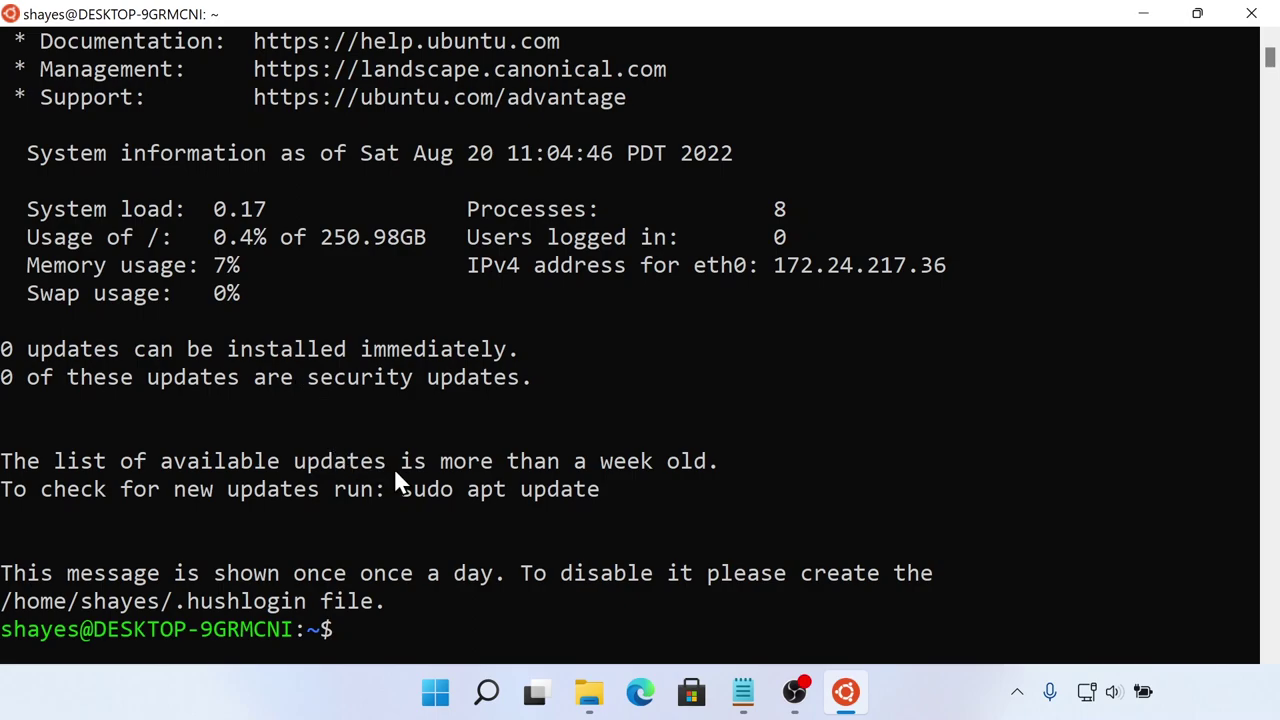
{"action": "left_click_drag", "start_coordinate": [405, 482], "coordinate": [584, 500]}
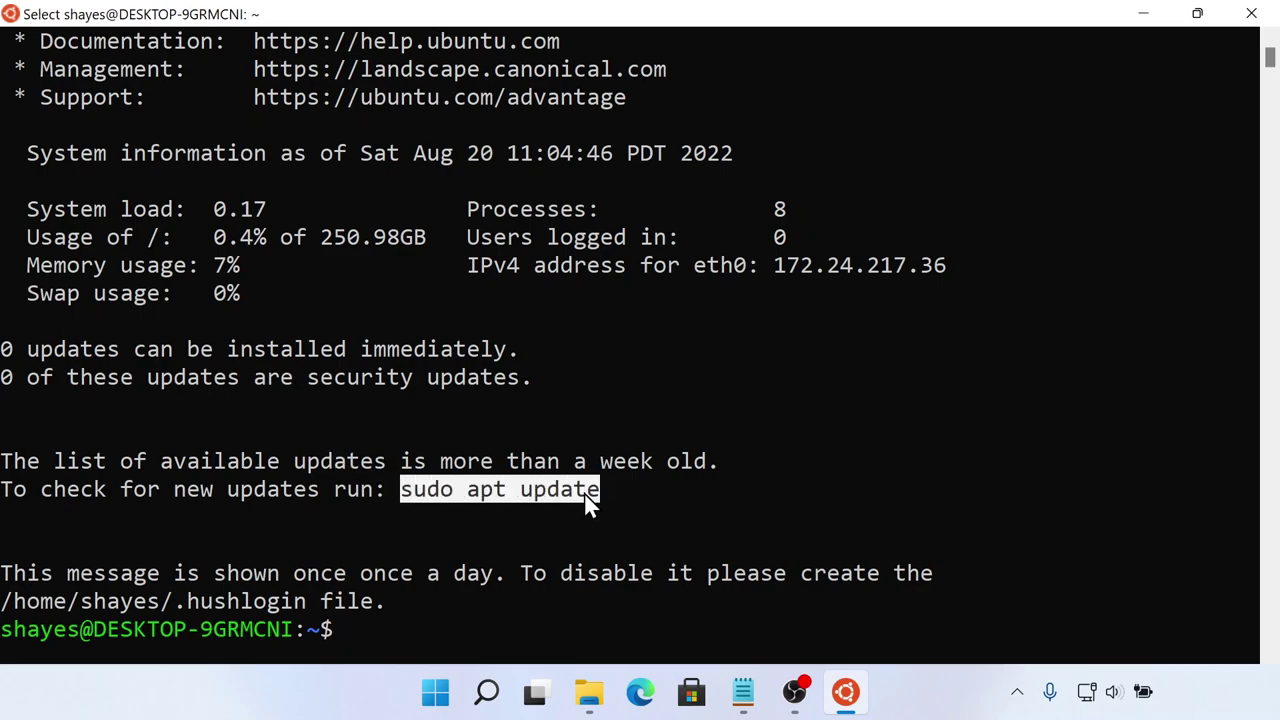
{"action": "type", "text": "sudo apt update"}
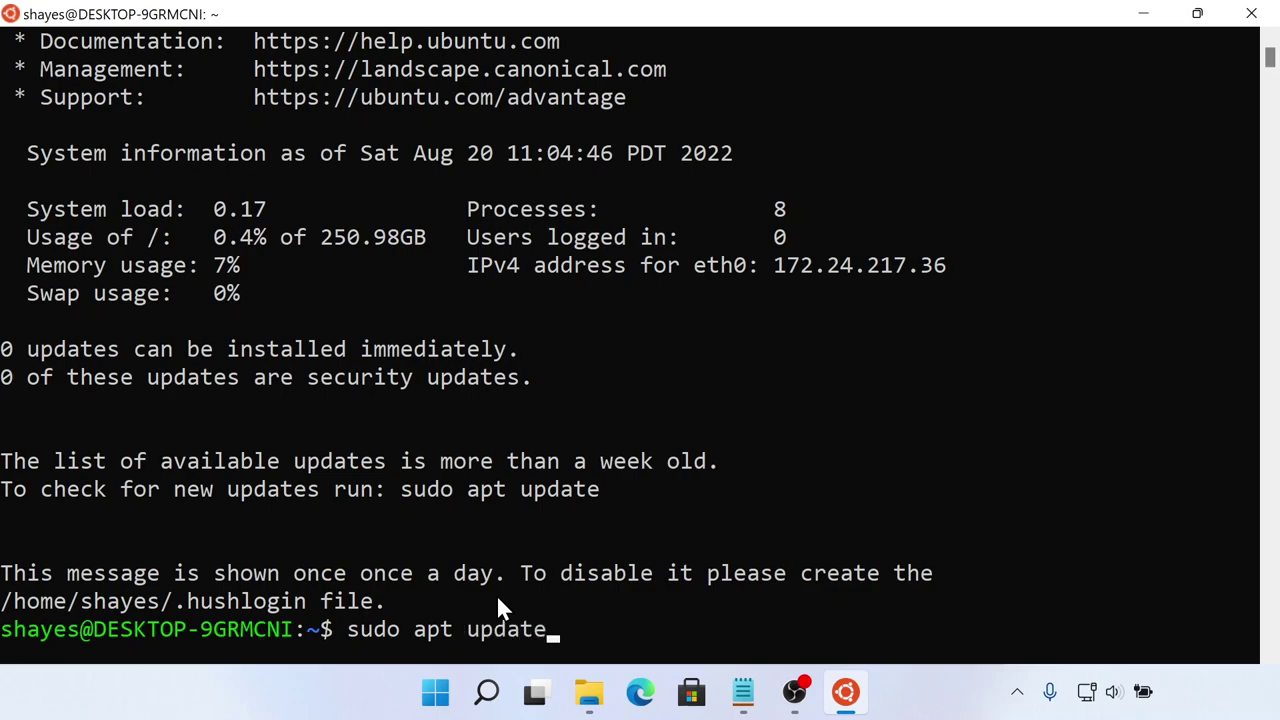
{"action": "key", "text": "Return"}
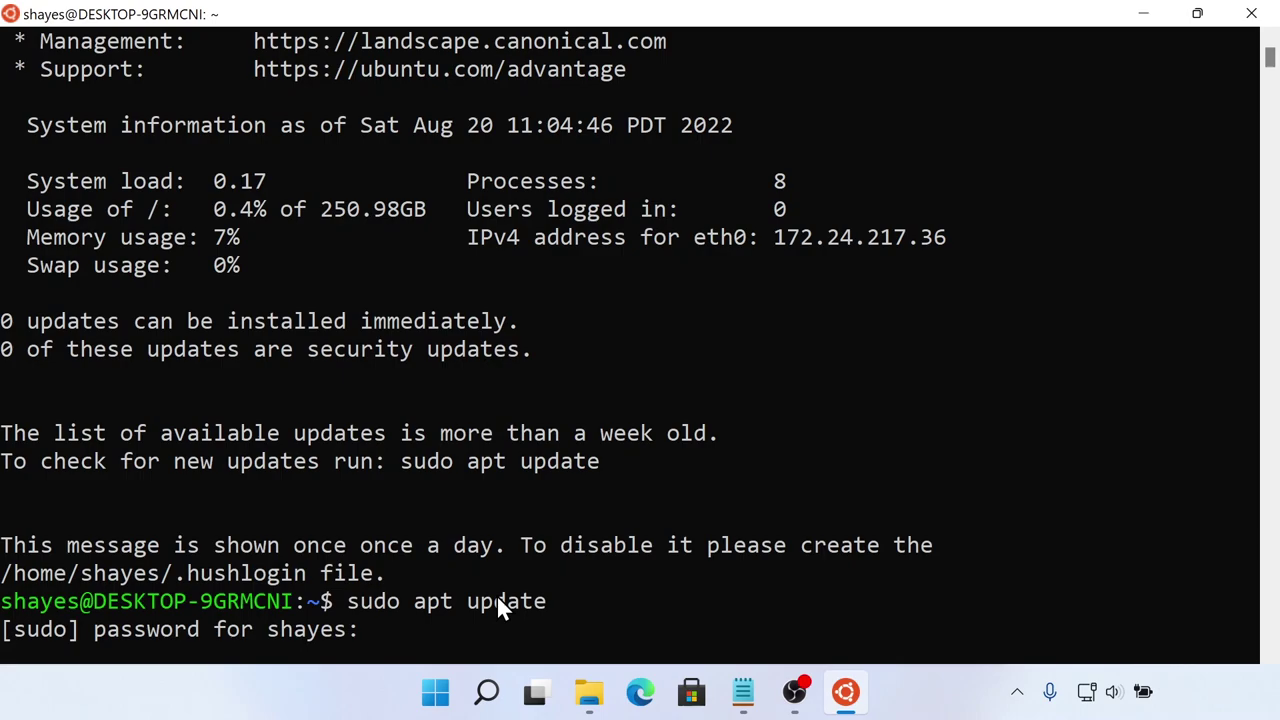
{"action": "key", "text": "Return"}
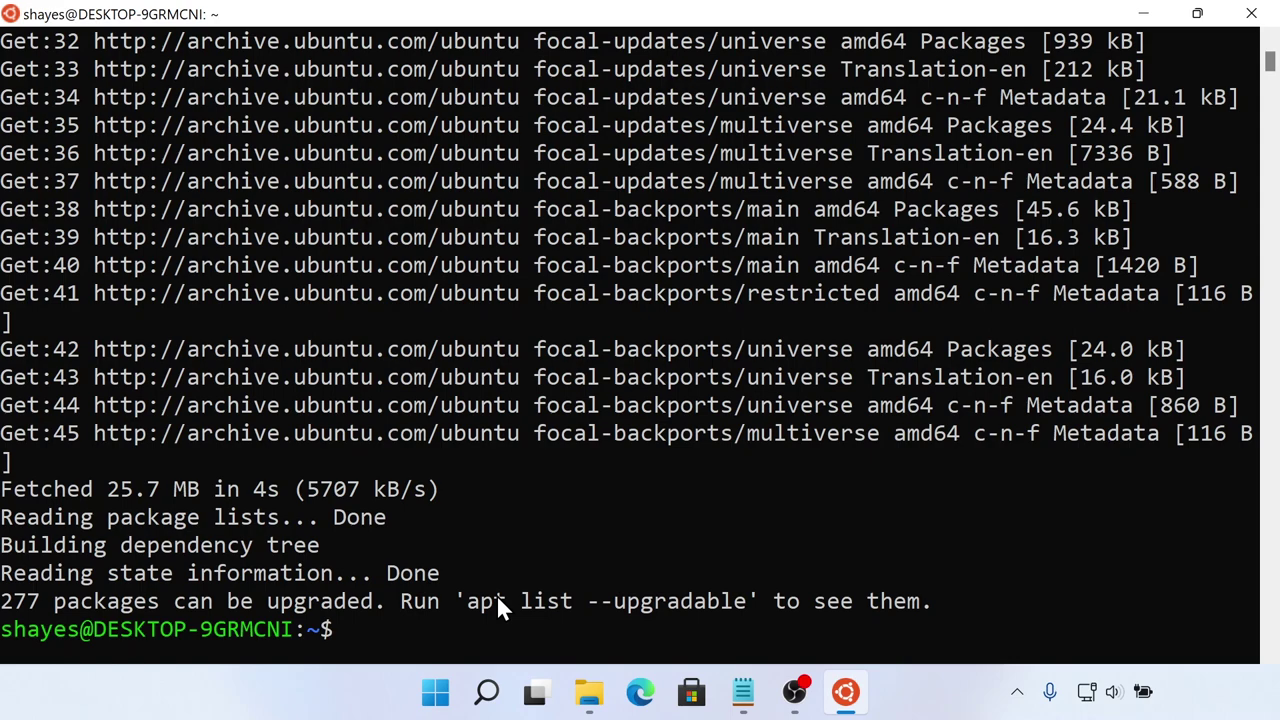
- Upgrade all installed Ubuntu packages with sudo apt upgrade, answering Y to continue
{"action": "type", "text": "sudo apt upgrade"}
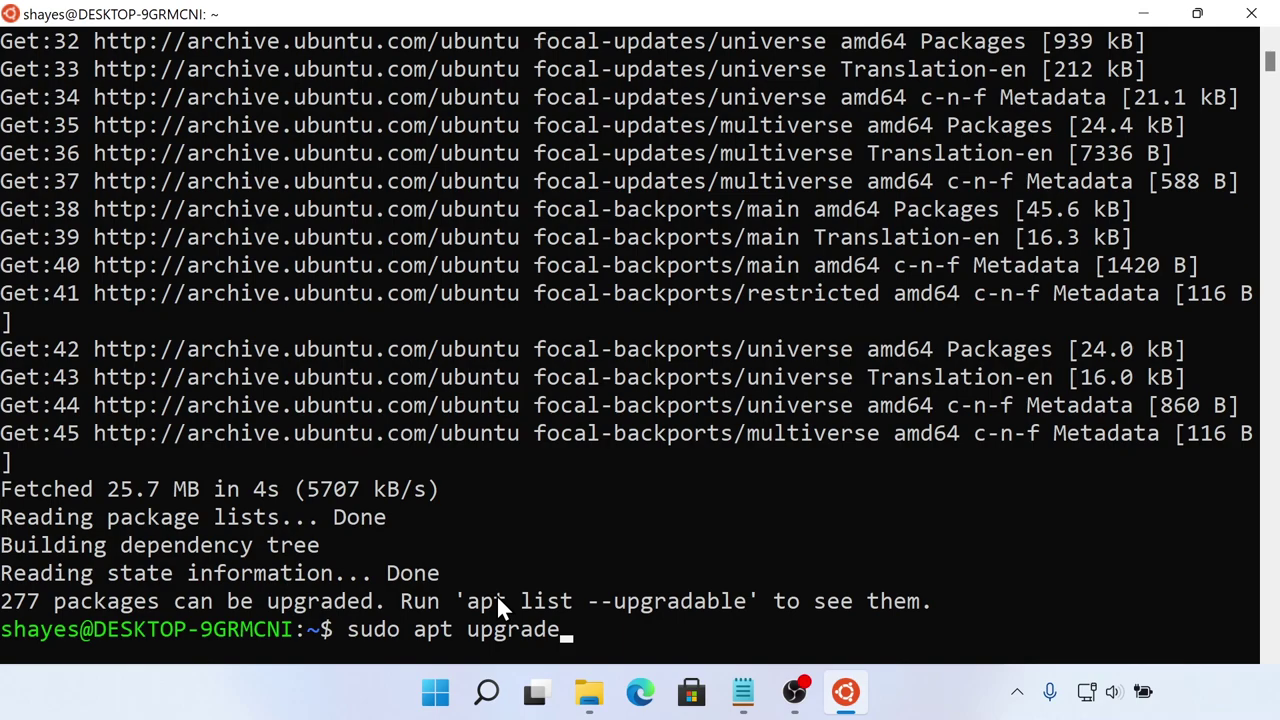
{"action": "key", "text": "Return"}
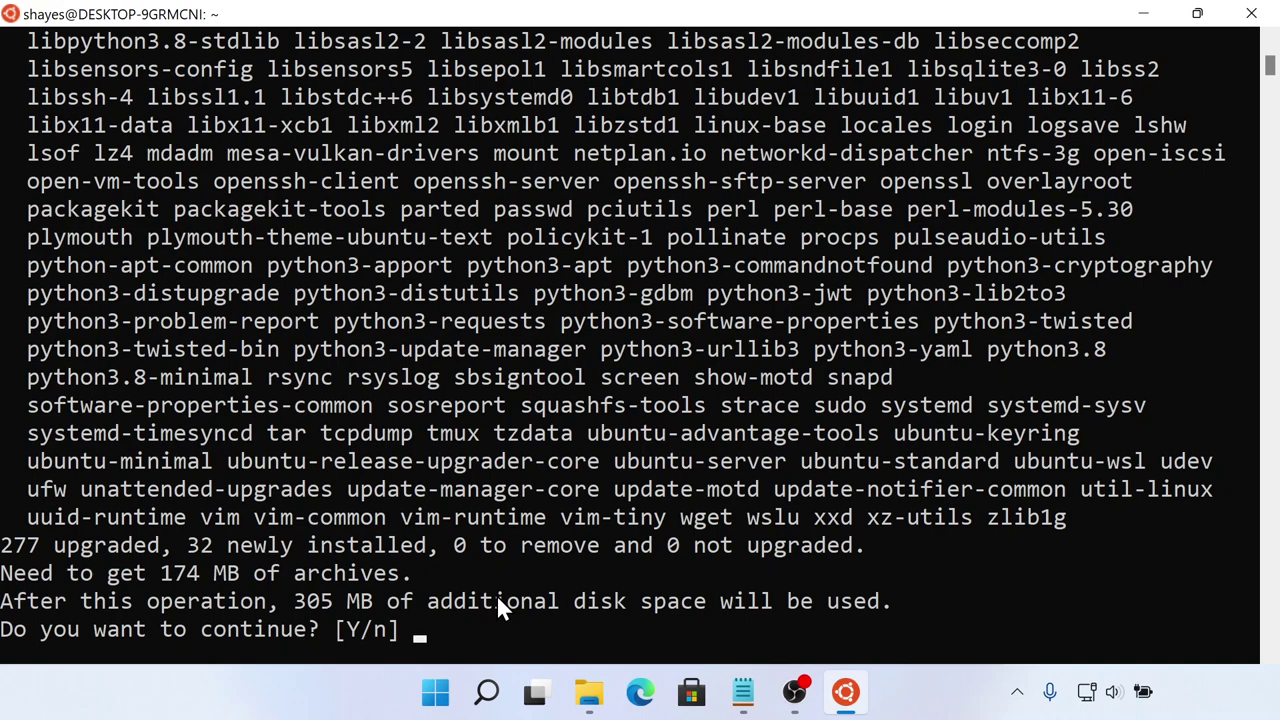
{"action": "type", "text": "Y"}
{"action": "key", "text": "Return"}
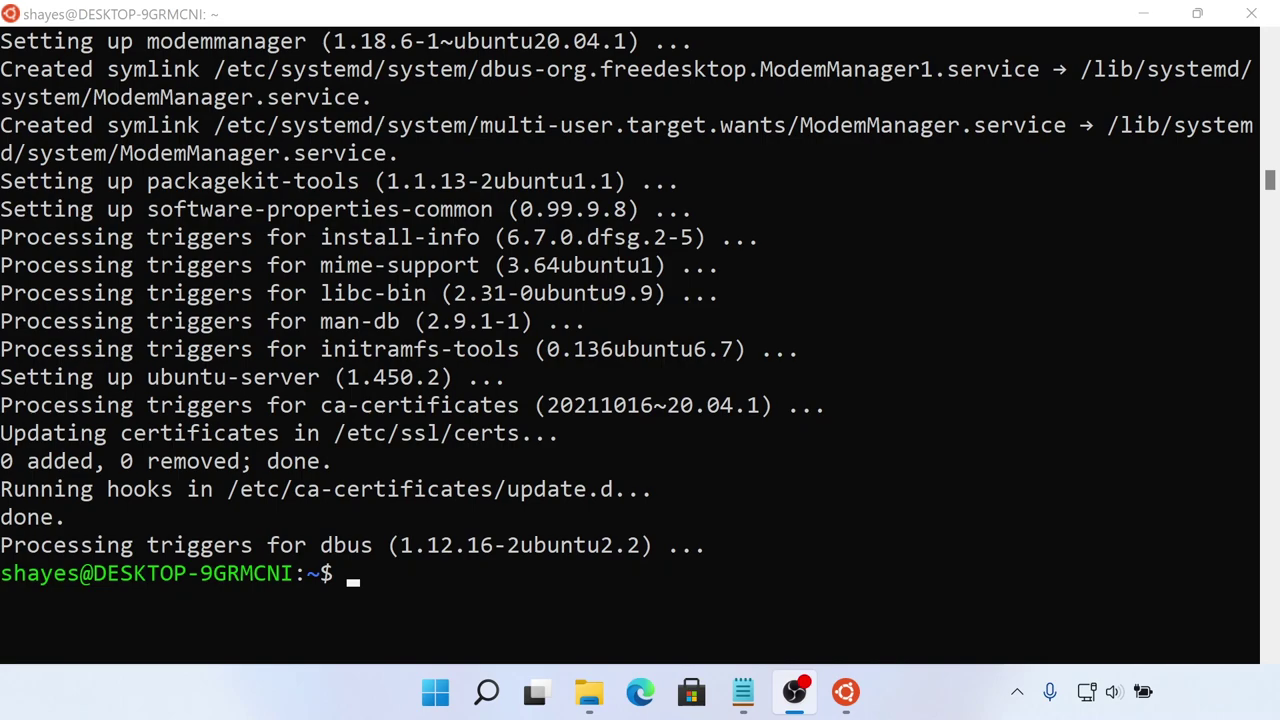
- Try to reboot the Ubuntu system with the command sudo reboot
{"action": "left_click", "coordinate": [568, 447]}
{"action": "type", "text": "sudo rev"}
{"action": "key", "text": "BackSpace"}
{"action": "type", "text": "boot"}
{"action": "key", "text": "Return"}
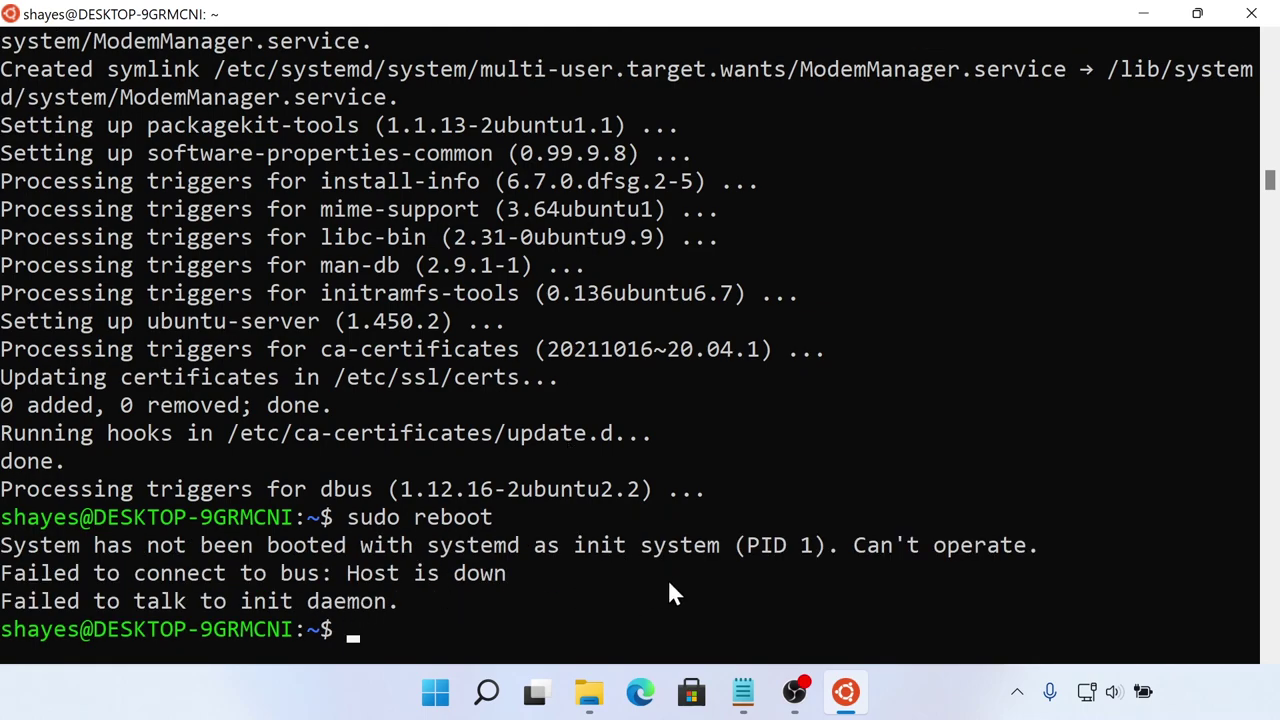
- Close the Ubuntu window and open Command Prompt as administrator in a maximized window
{"action": "left_click", "coordinate": [1255, 18]}
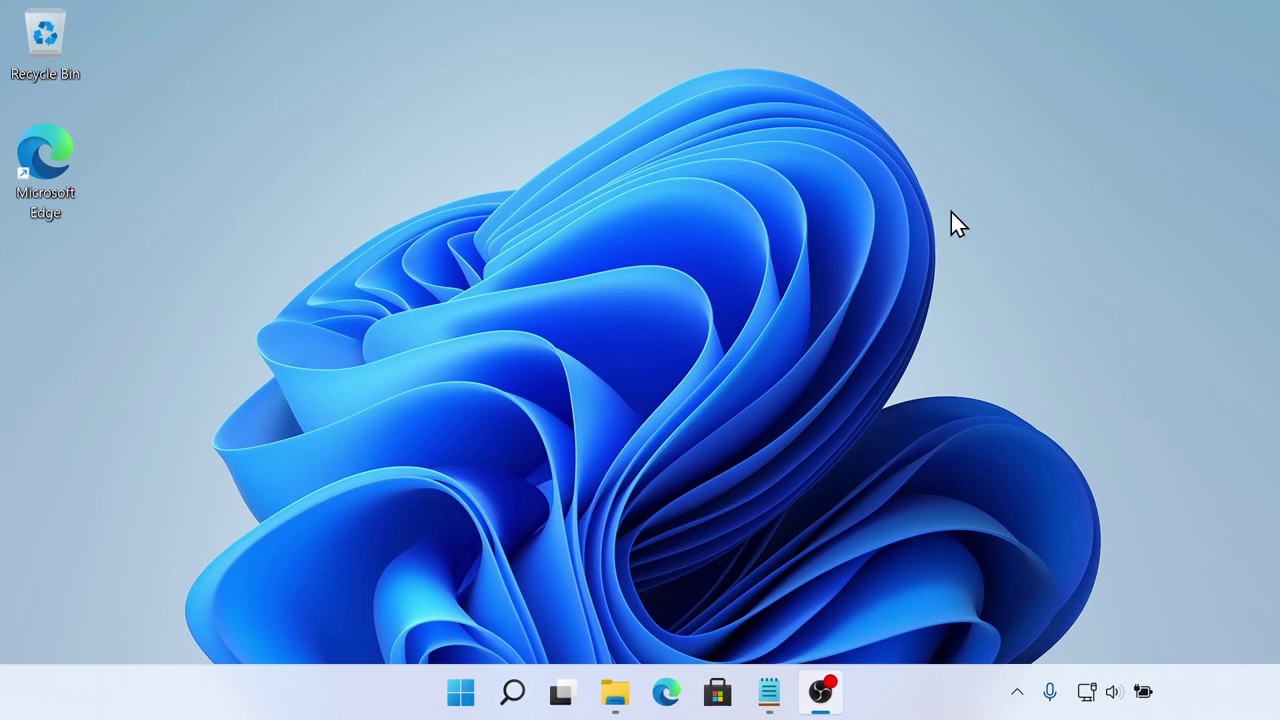
{"action": "left_click", "coordinate": [470, 695]}
{"action": "type", "text": "cmd"}
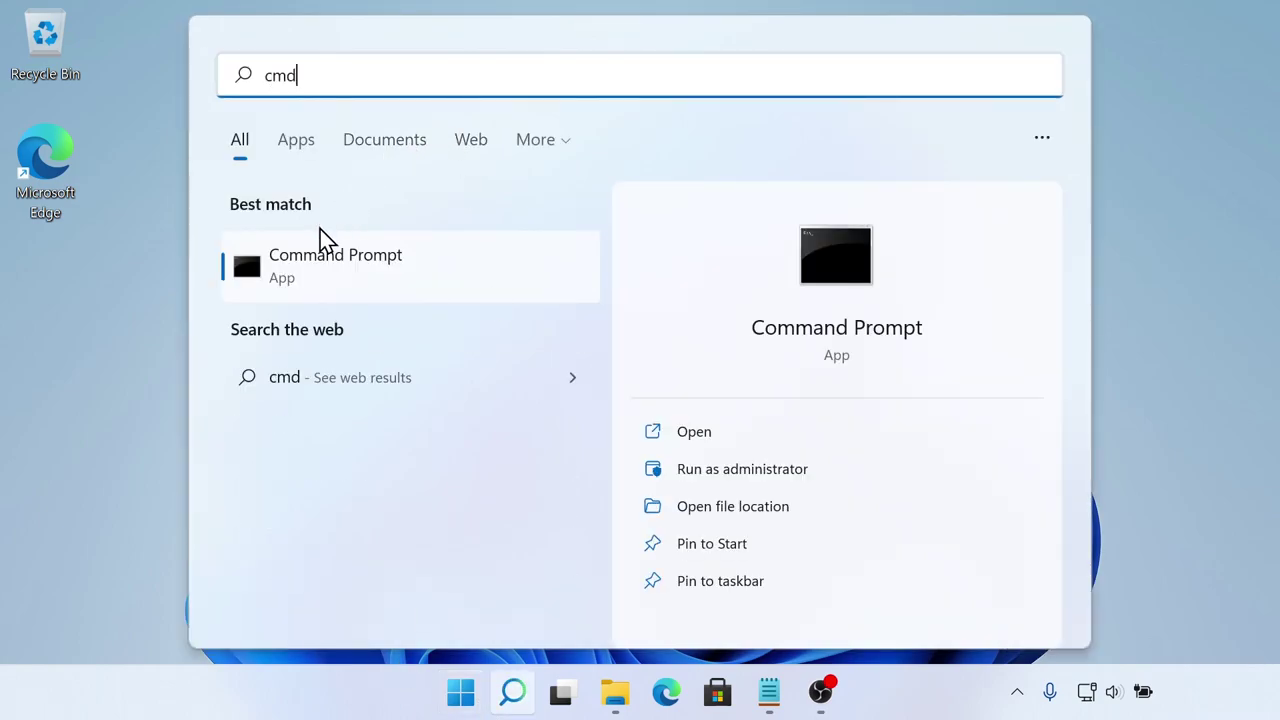
{"action": "right_click", "coordinate": [289, 271]}
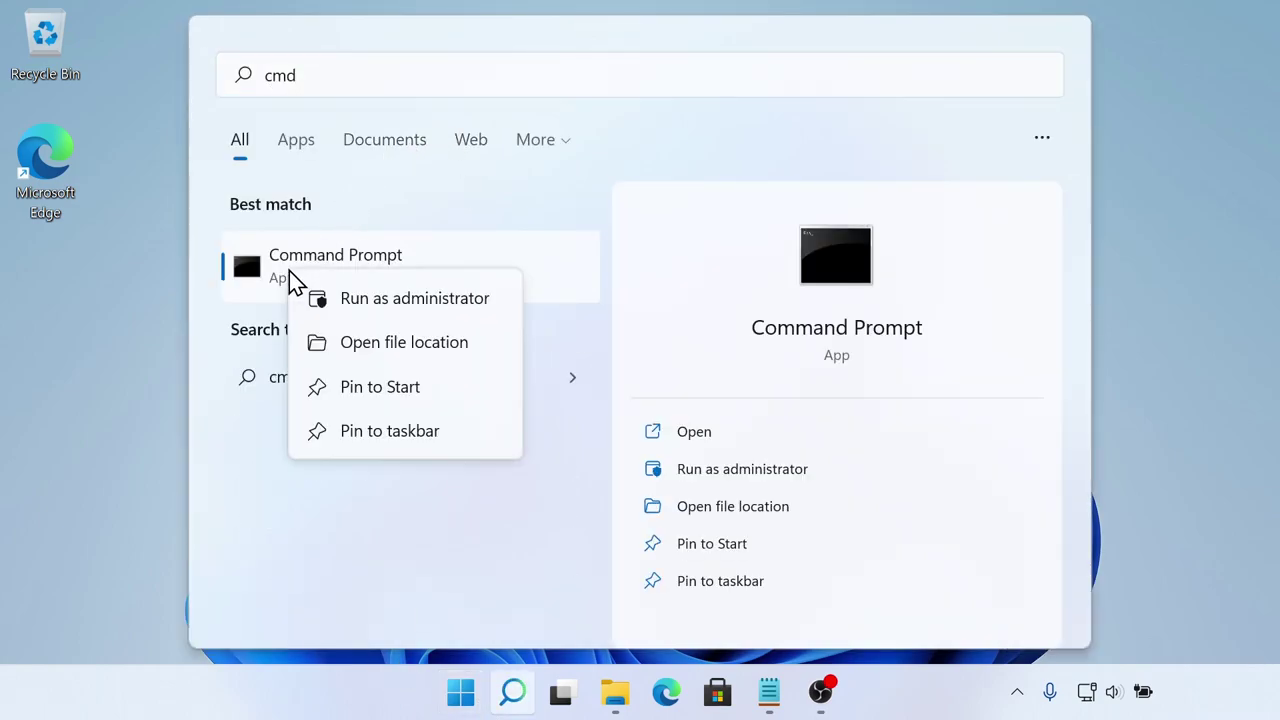
{"action": "left_click", "coordinate": [428, 300]}
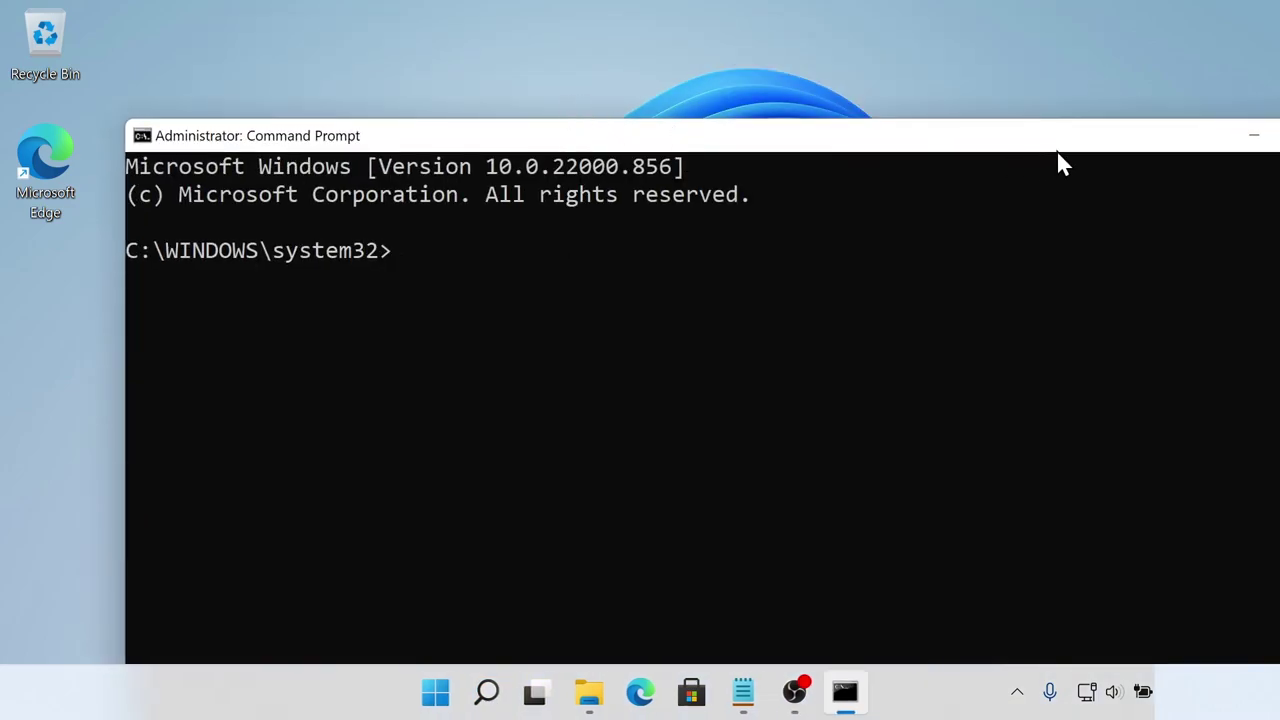
{"action": "double_click", "coordinate": [1199, 119]}
- List the installed Linux distributions with the command wsl --list
{"action": "type", "text": "wsl --l"}
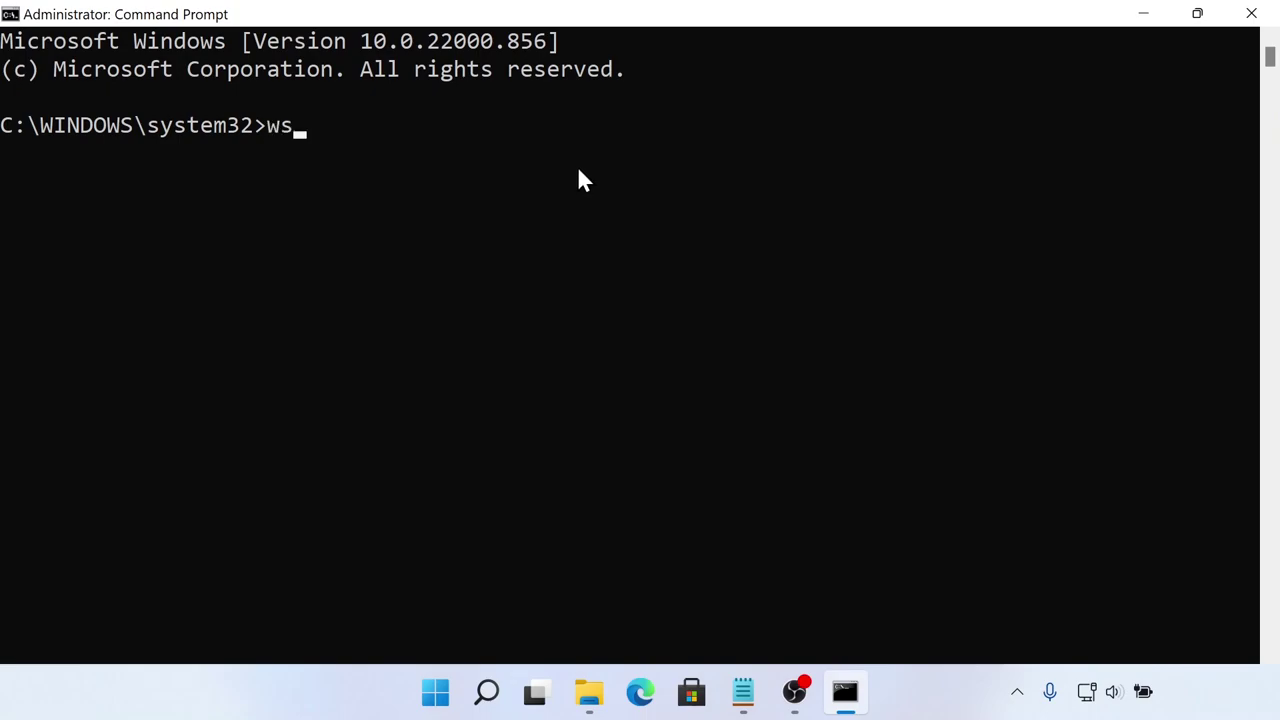
{"action": "type", "text": "ist"}
{"action": "key", "text": "Return"}
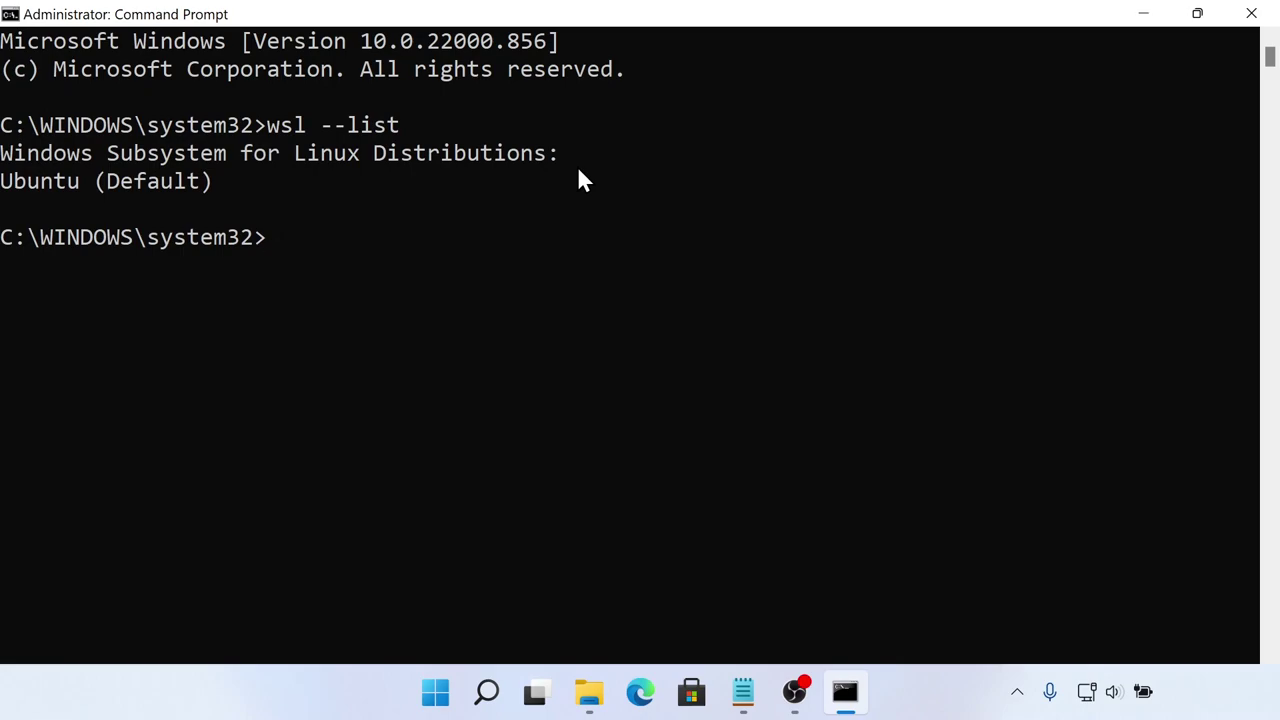
- Run wsl --list -v and examine the state and WSL version shown for Ubuntu
{"action": "key", "text": "Up"}
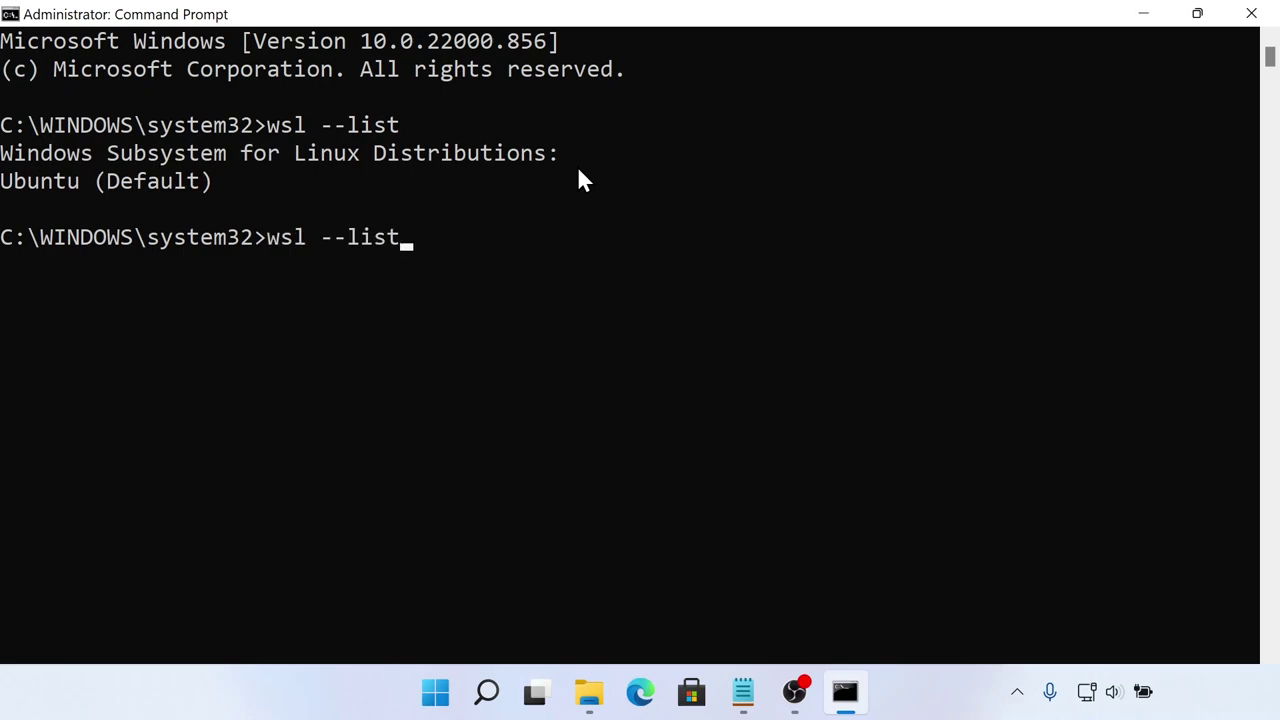
{"action": "type", "text": "-v"}
{"action": "key", "text": "Return"}
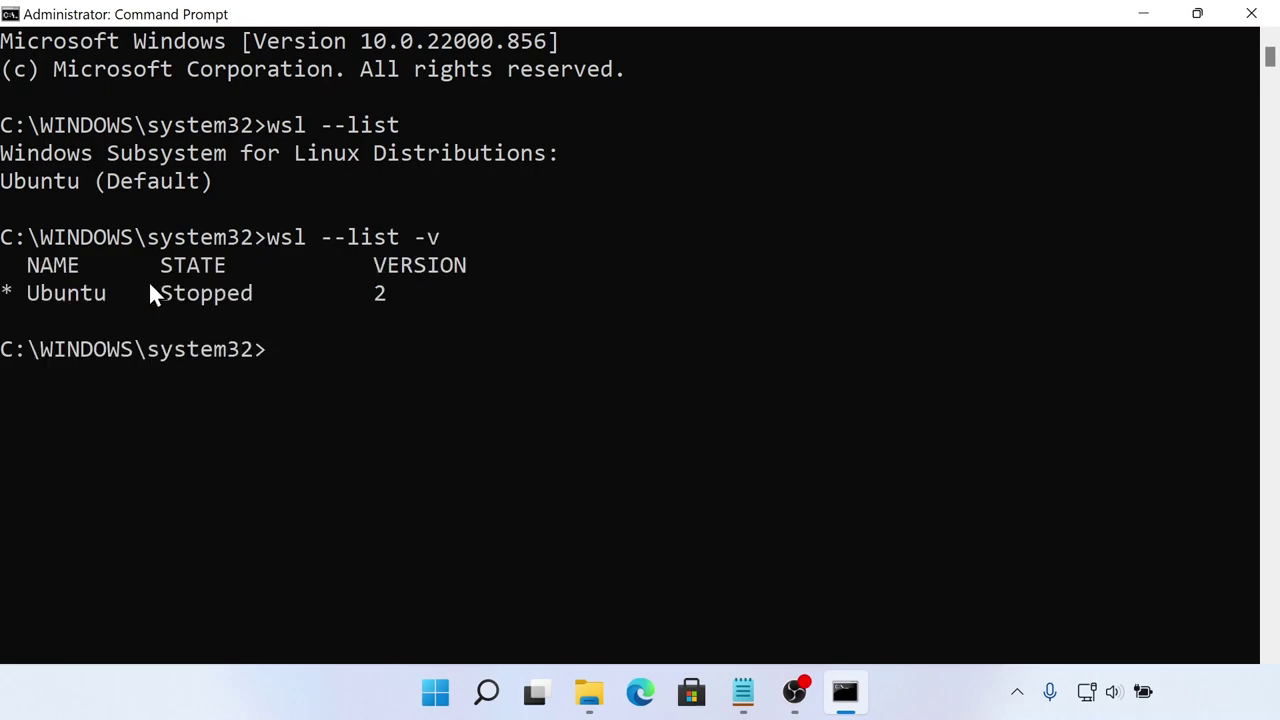
{"action": "left_click_drag", "start_coordinate": [162, 296], "coordinate": [267, 292]}
{"action": "right_click", "coordinate": [267, 292]}
{"action": "left_click_drag", "start_coordinate": [182, 291], "coordinate": [230, 295]}
{"action": "left_click", "coordinate": [273, 296]}
{"action": "left_click", "coordinate": [380, 293]}
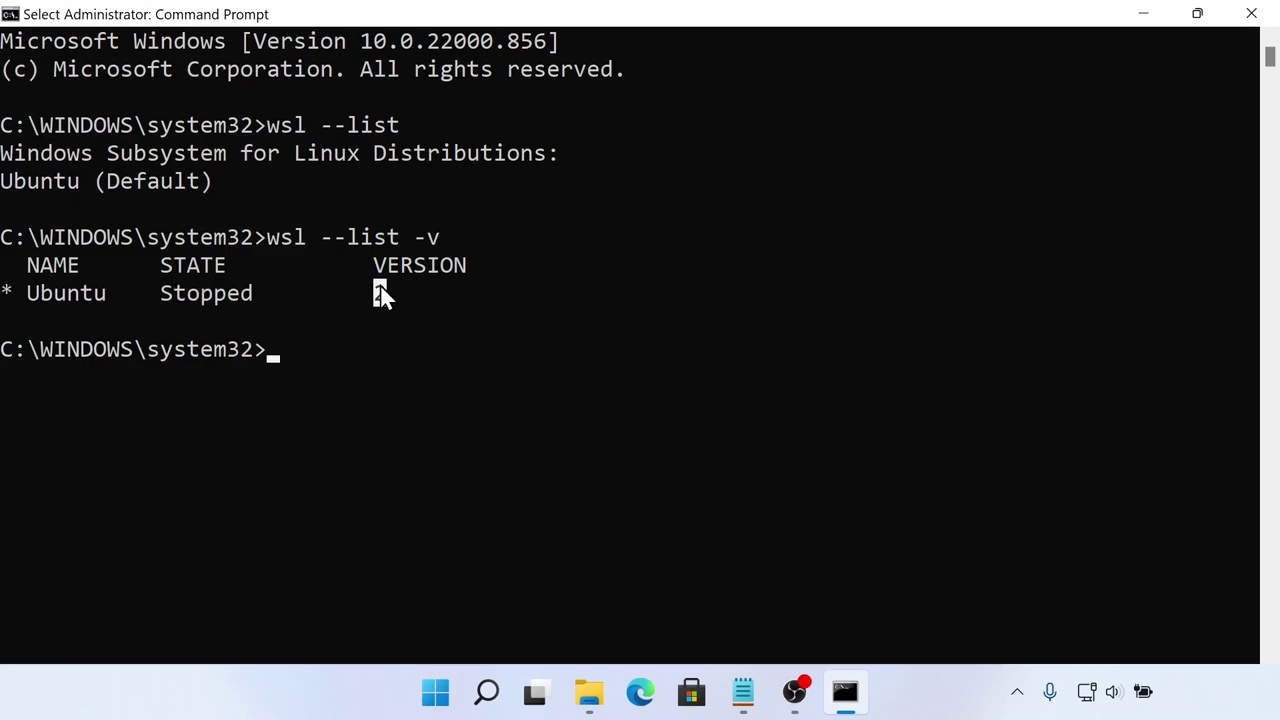
{"action": "left_click", "coordinate": [511, 368]}
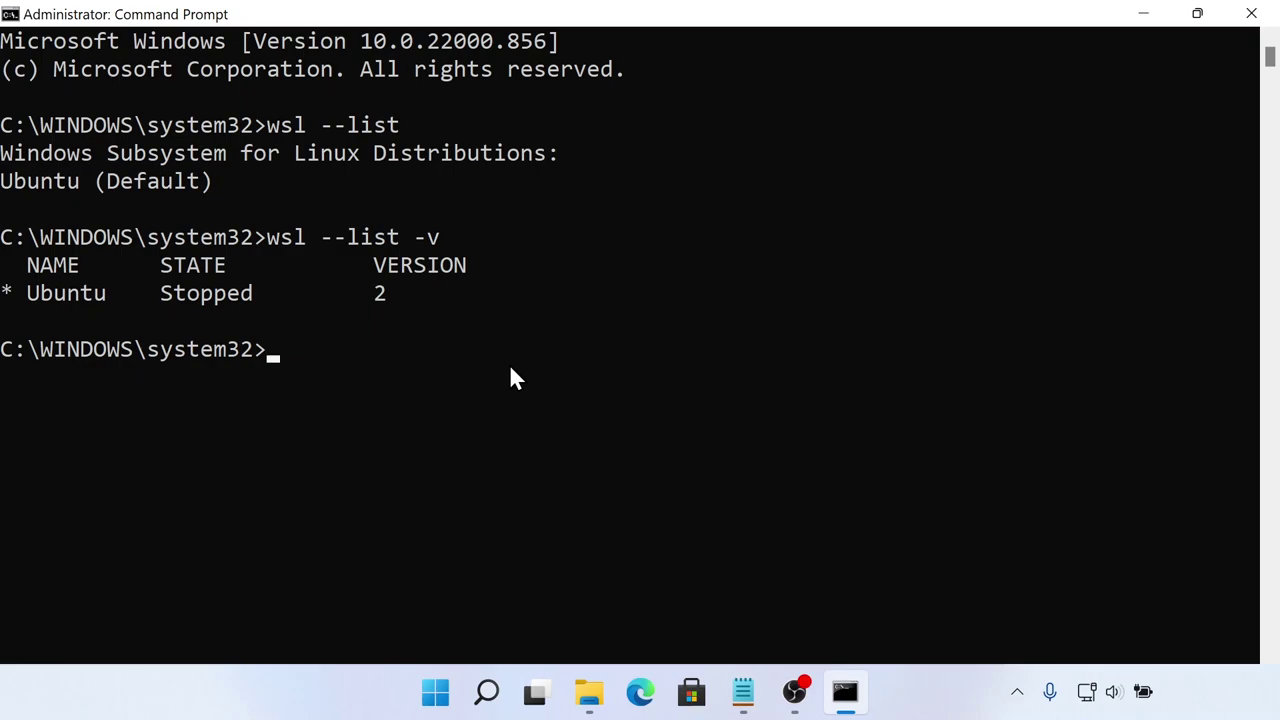
- Shut down the Windows Subsystem for Linux with the command wsl --shutdown
{"action": "type", "text": "wsl --shutdown"}
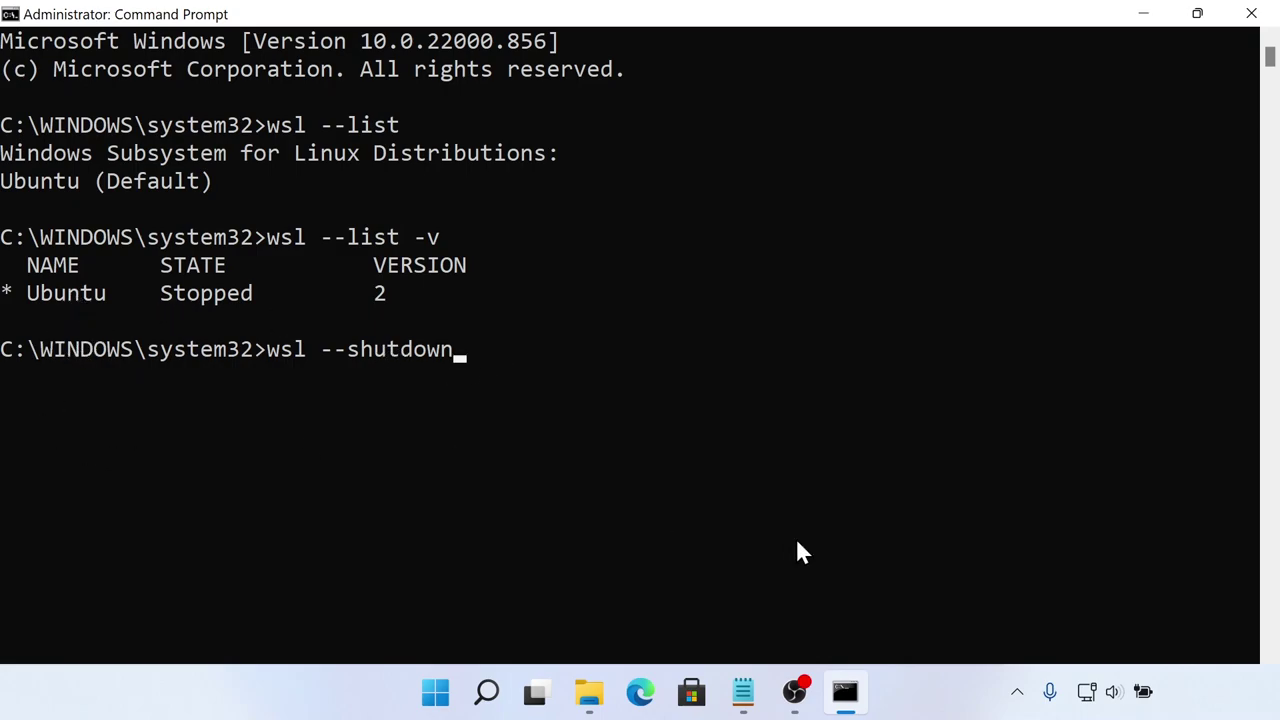
{"action": "left_click", "coordinate": [742, 695]}
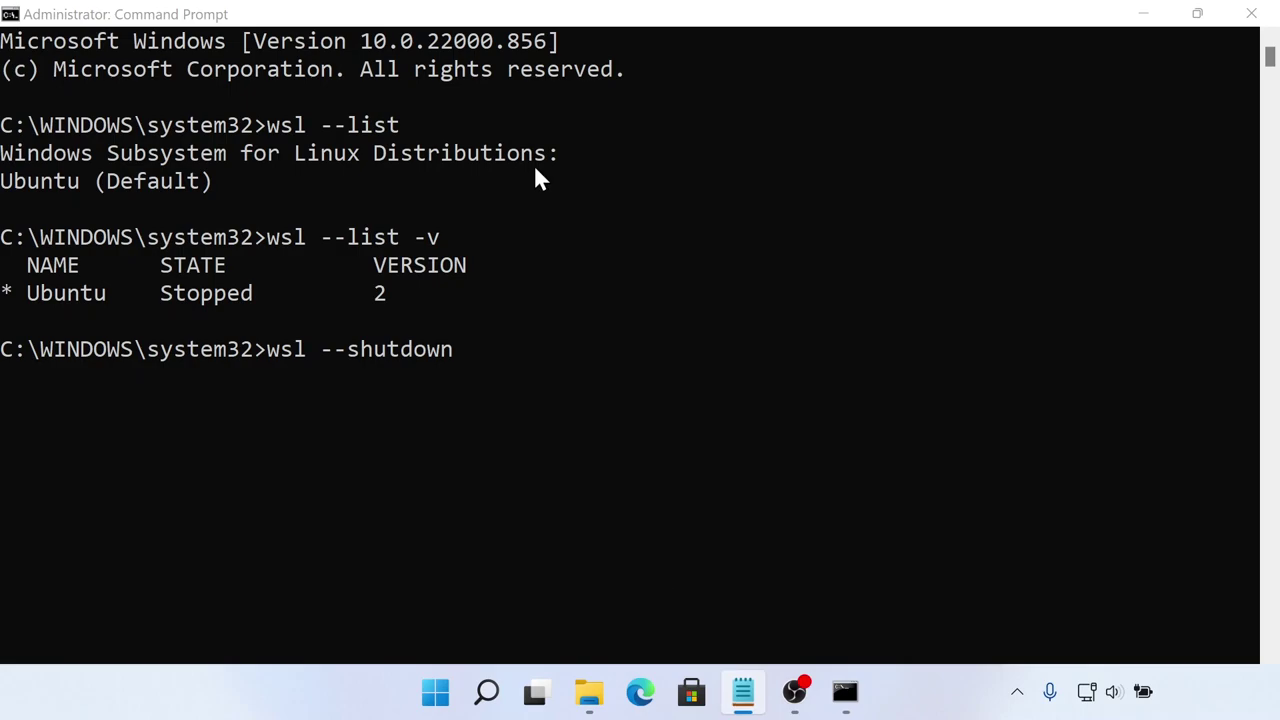
{"action": "left_click", "coordinate": [486, 252]}
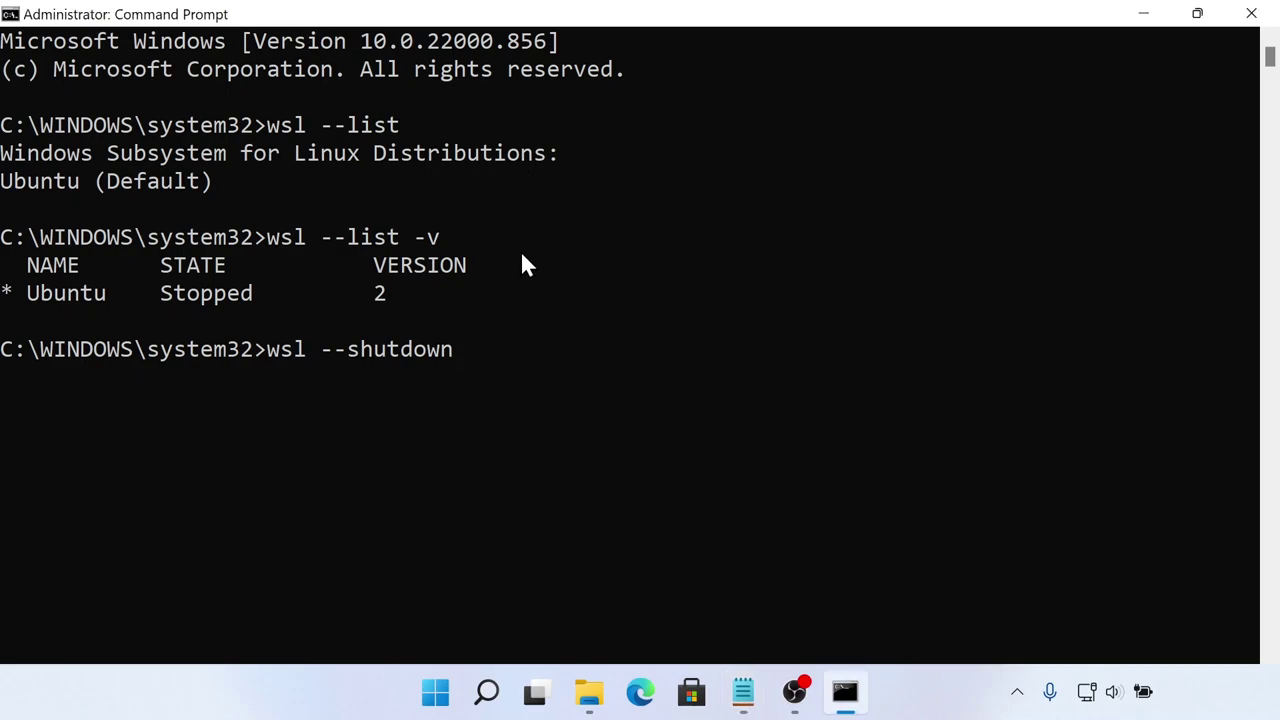
{"action": "key", "text": "Return"}
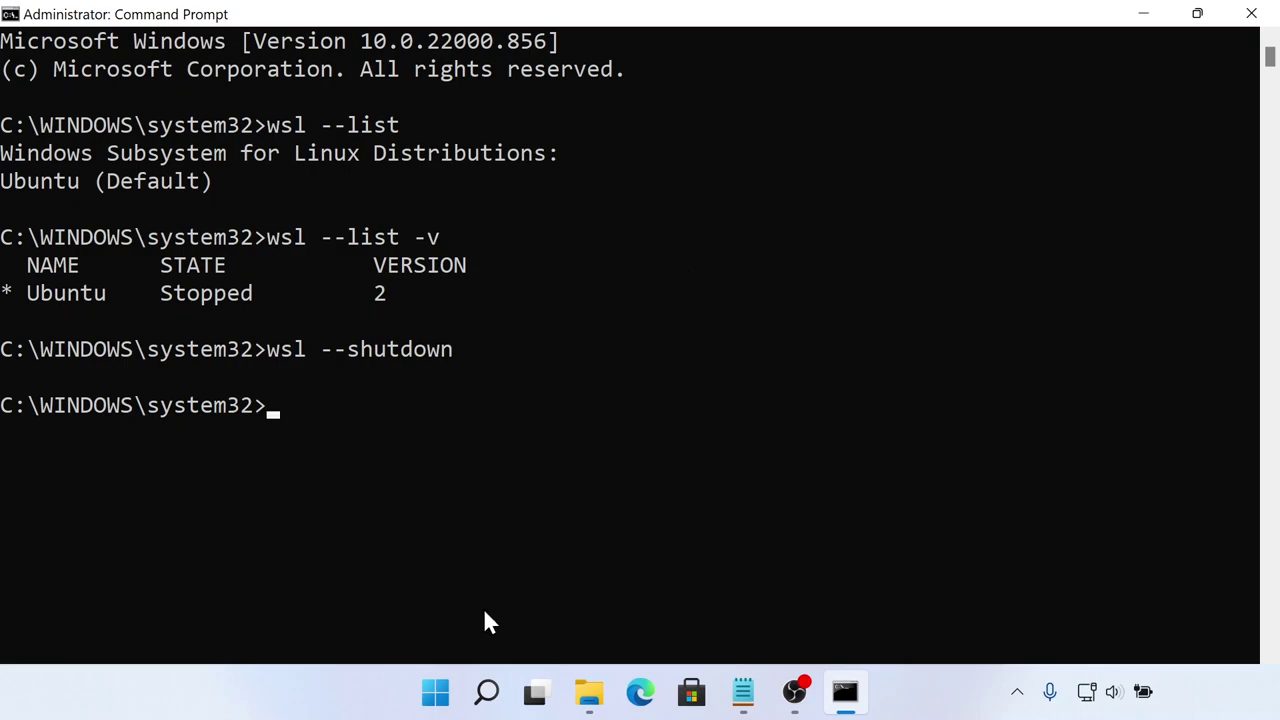
- Find the Ubuntu app, pin it to the taskbar, and launch it in a maximized window
{"action": "left_click", "coordinate": [434, 697]}
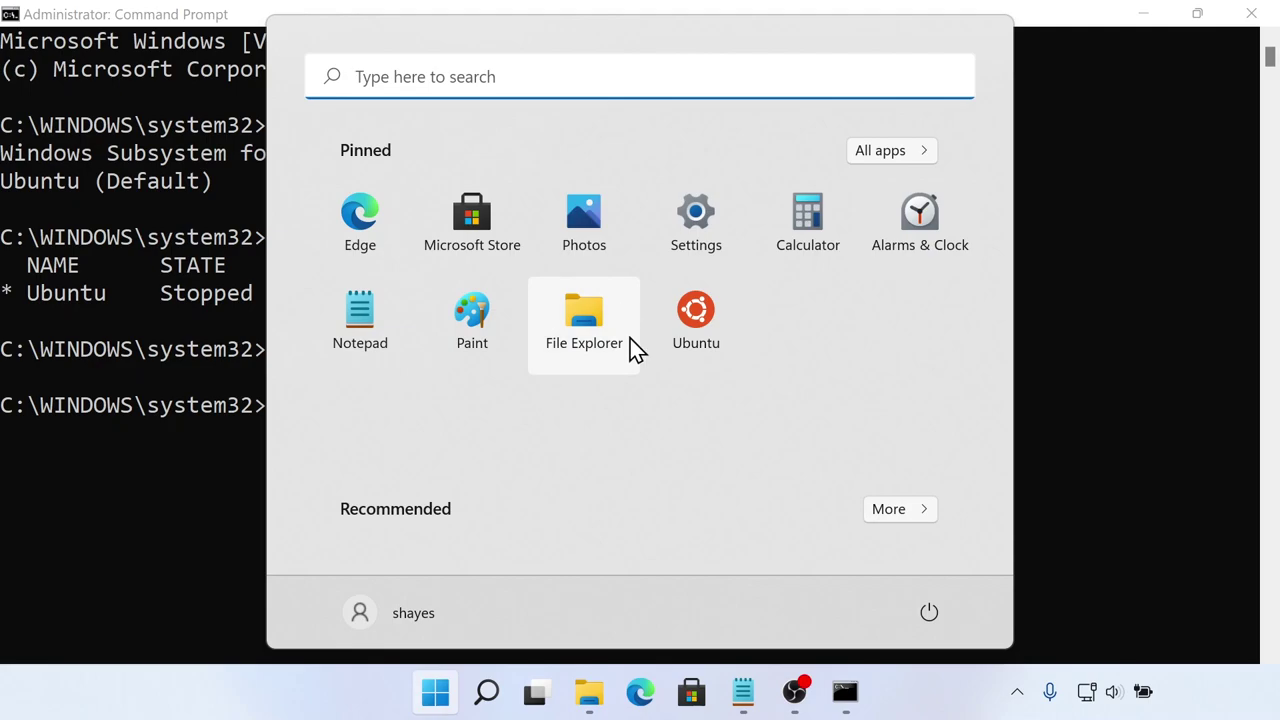
{"action": "left_click", "coordinate": [540, 76]}
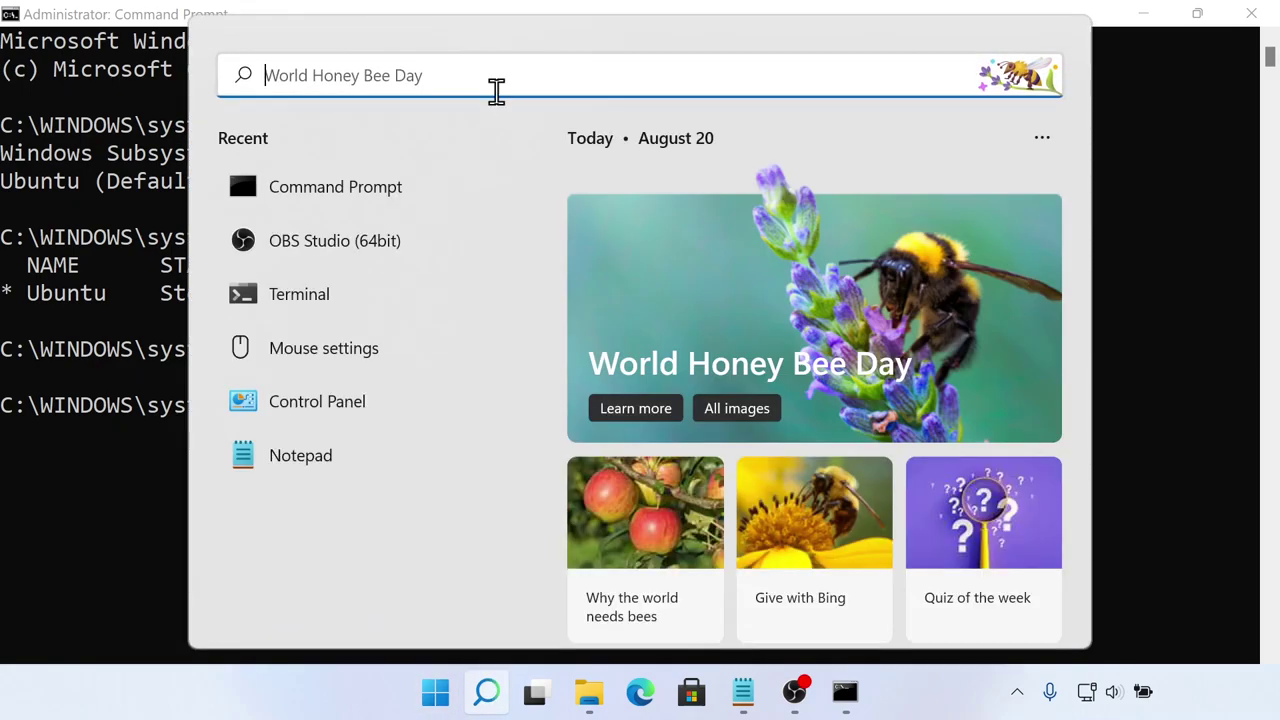
{"action": "type", "text": "ubu"}
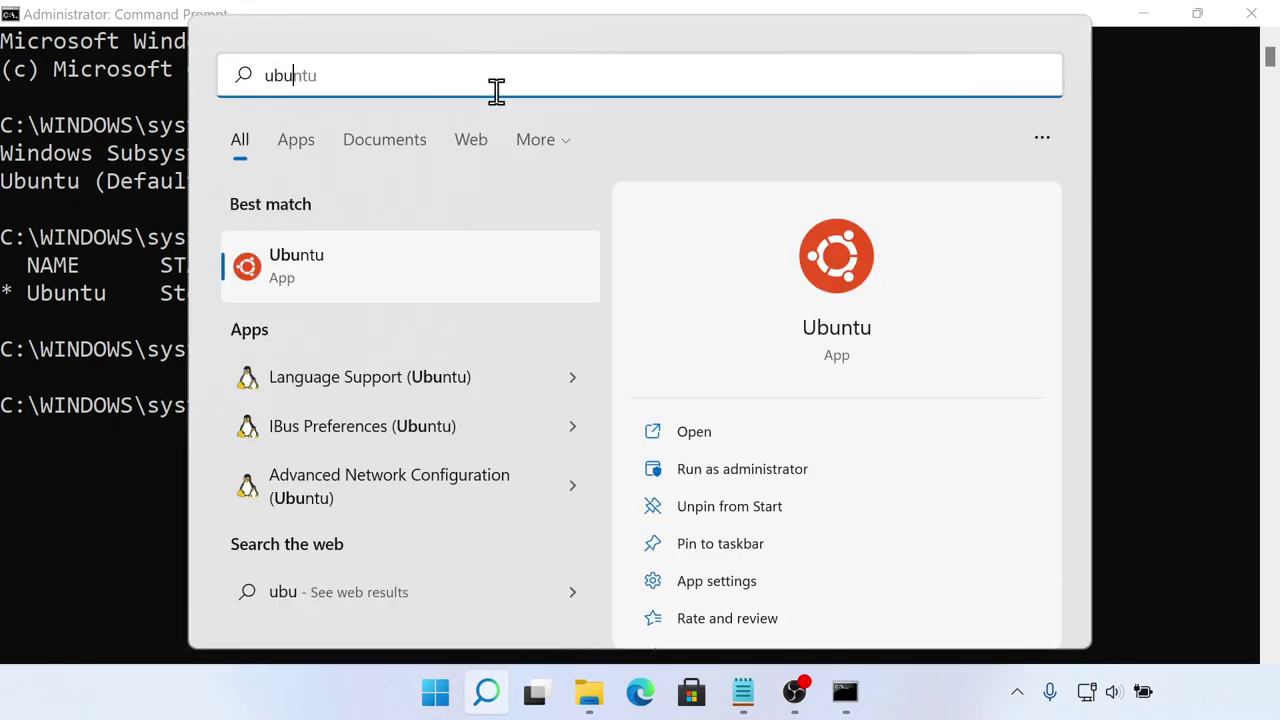
{"action": "left_click", "coordinate": [310, 262]}
{"action": "right_click", "coordinate": [306, 254]}
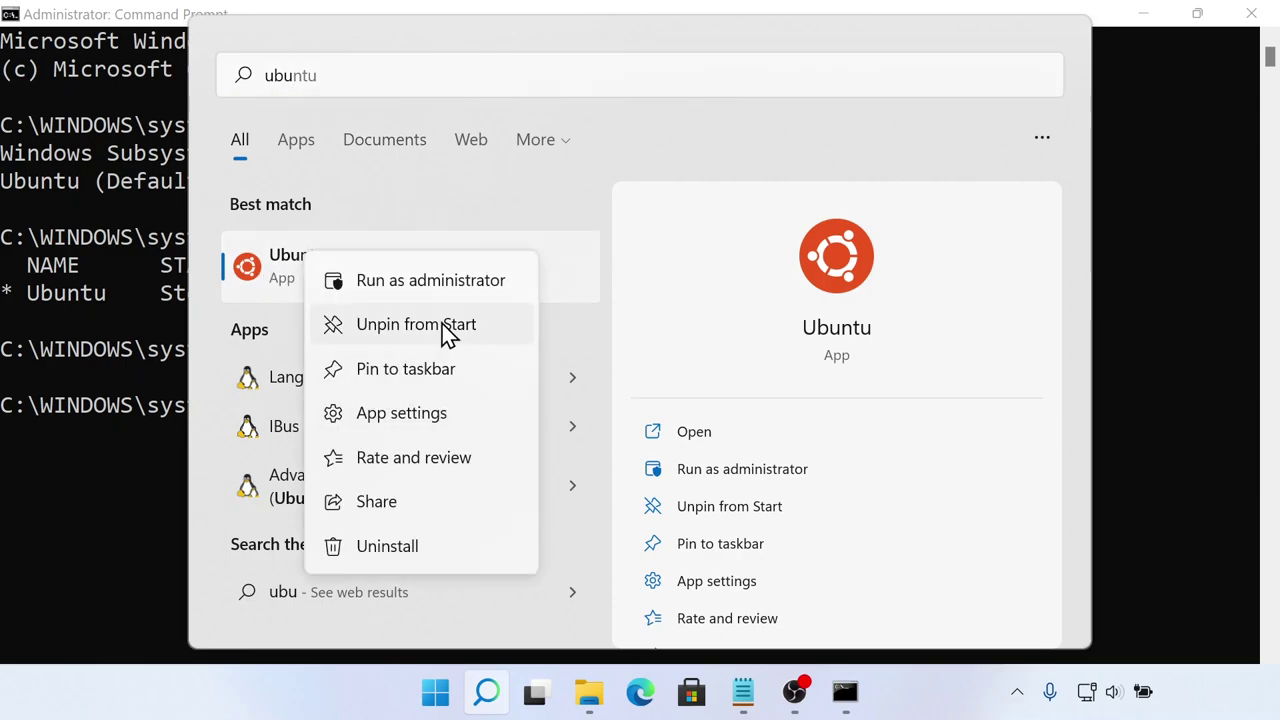
{"action": "left_click", "coordinate": [405, 369]}
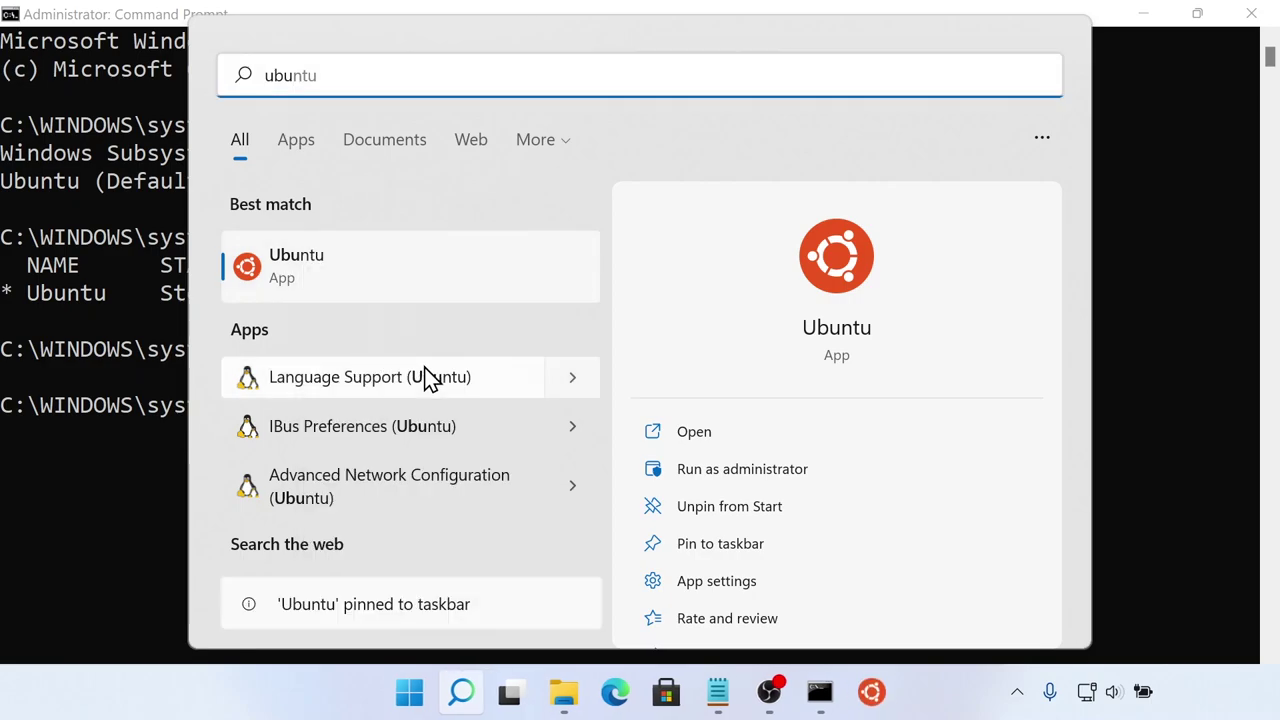
{"action": "key", "text": "Escape"}
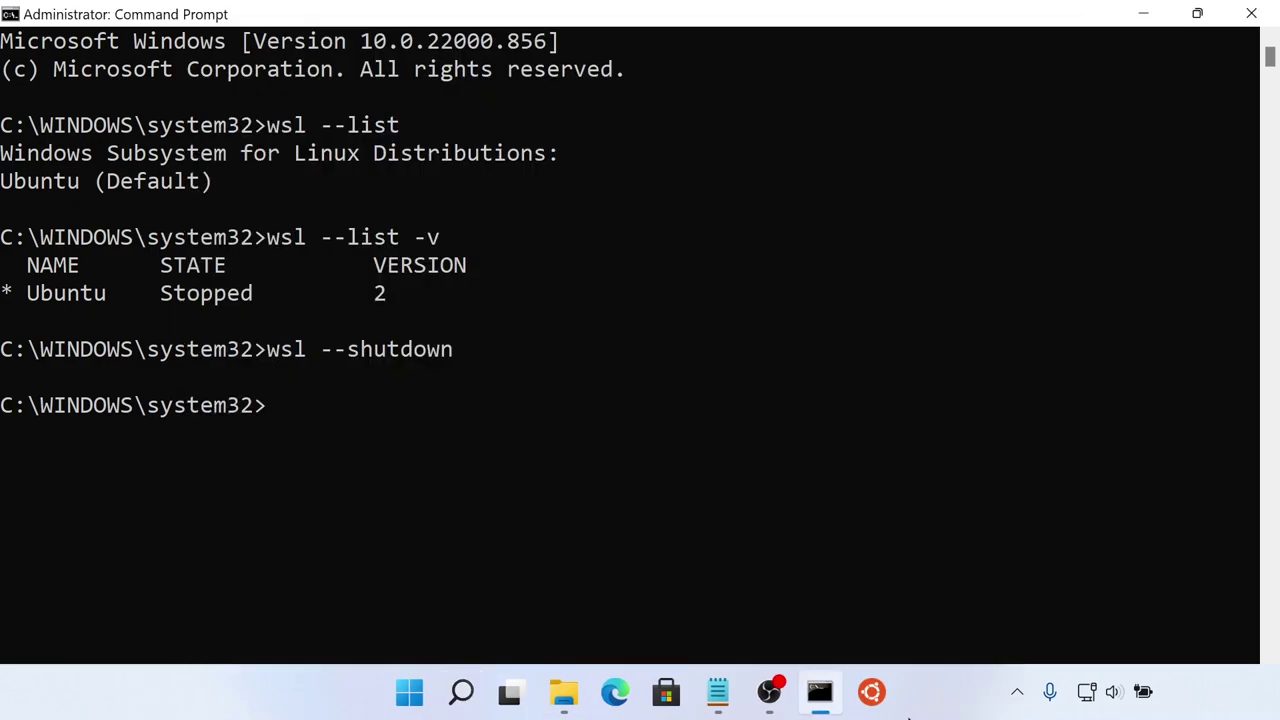
{"action": "left_click", "coordinate": [871, 692]}
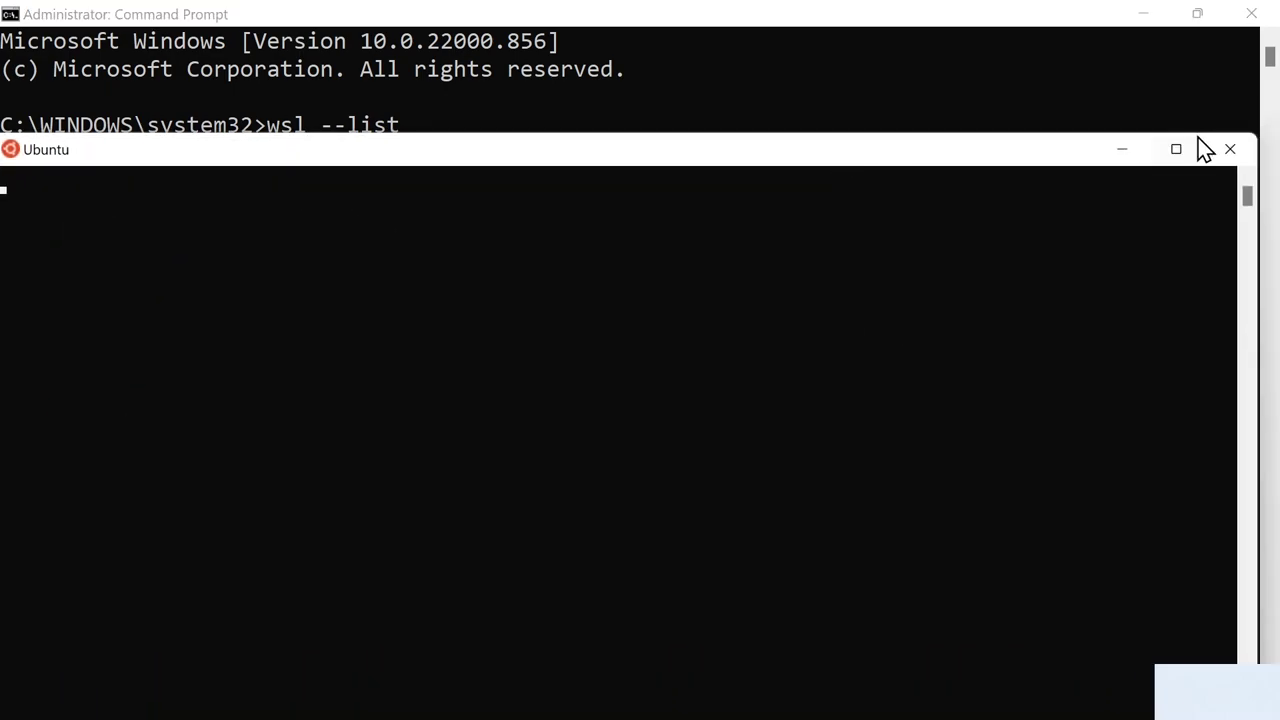
{"action": "left_click", "coordinate": [1174, 145]}
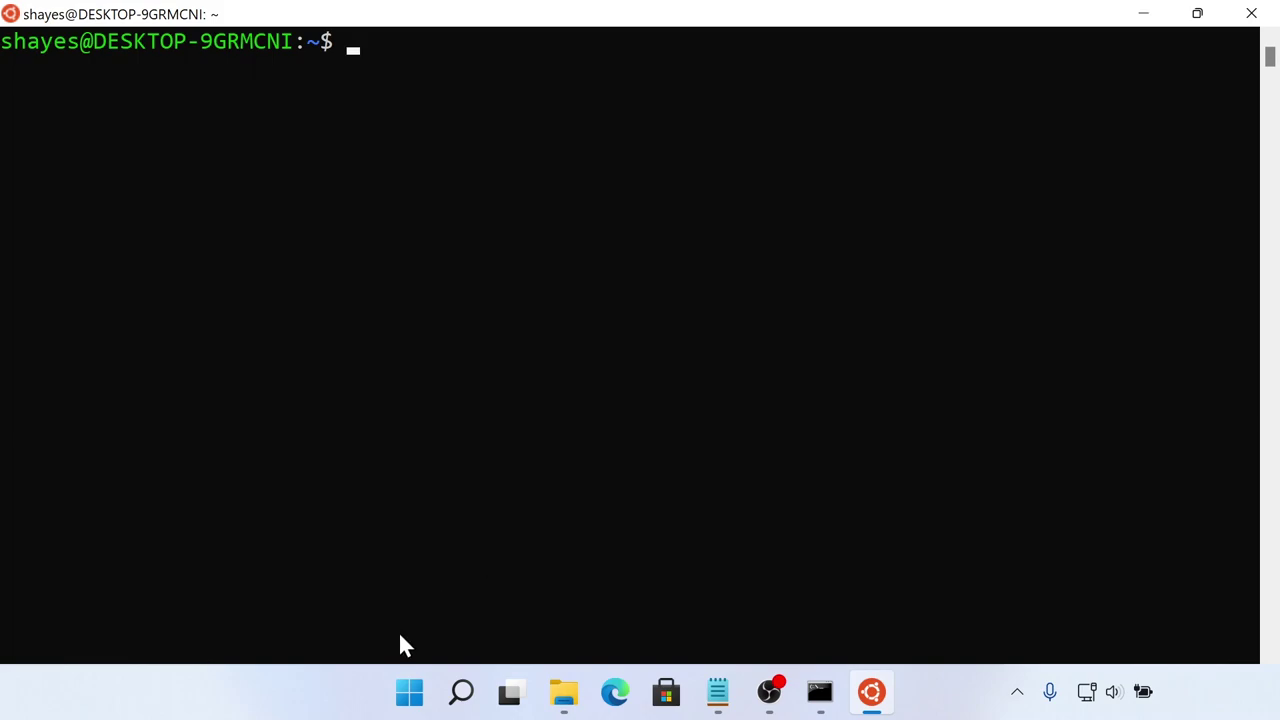
- Search Windows for "vs" to check for Visual Studio Code, and return to the Ubuntu terminal without opening it
{"action": "left_click", "coordinate": [398, 690]}
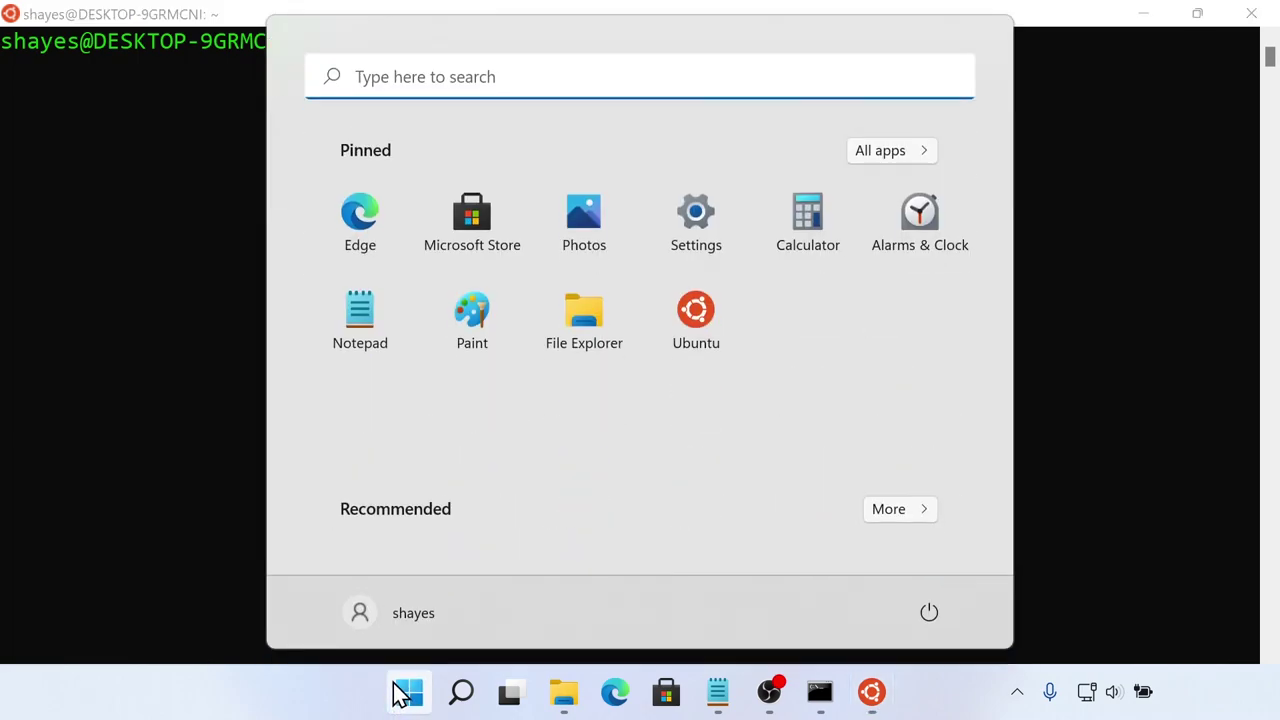
{"action": "type", "text": "vs"}
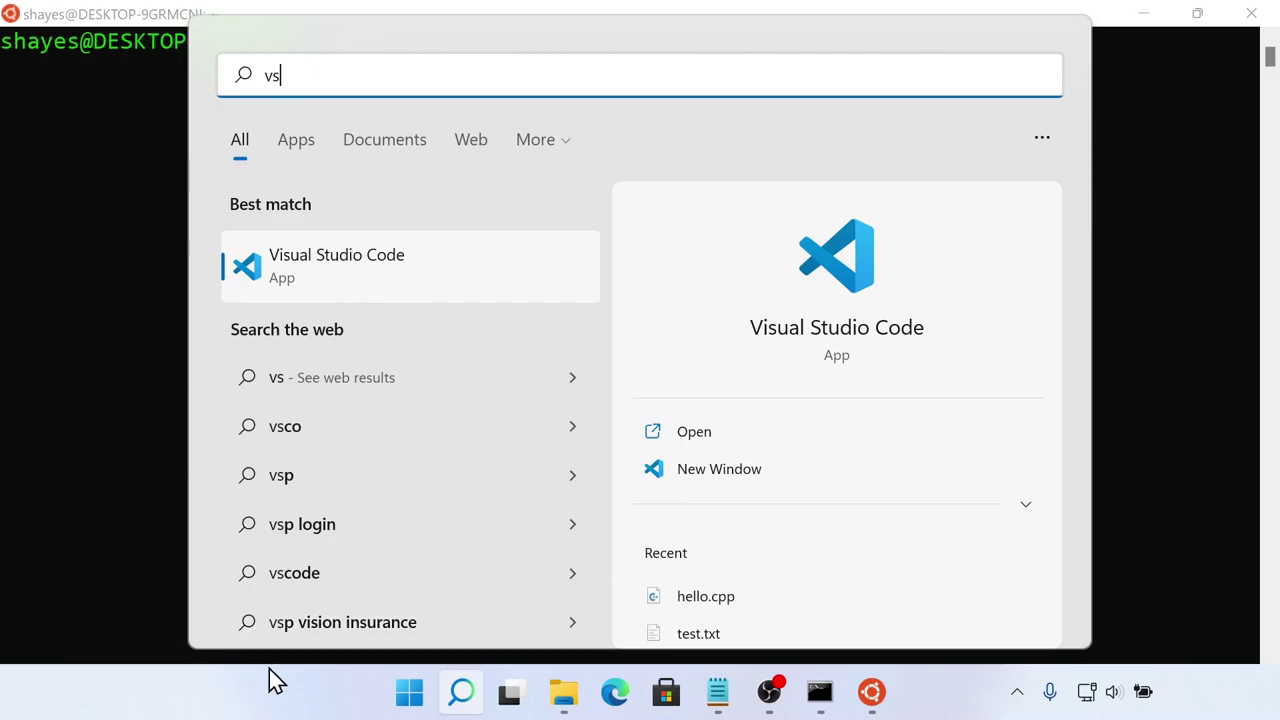
{"action": "left_click", "coordinate": [290, 690]}
{"action": "left_click", "coordinate": [537, 188]}
{"action": "right_click", "coordinate": [528, 229]}
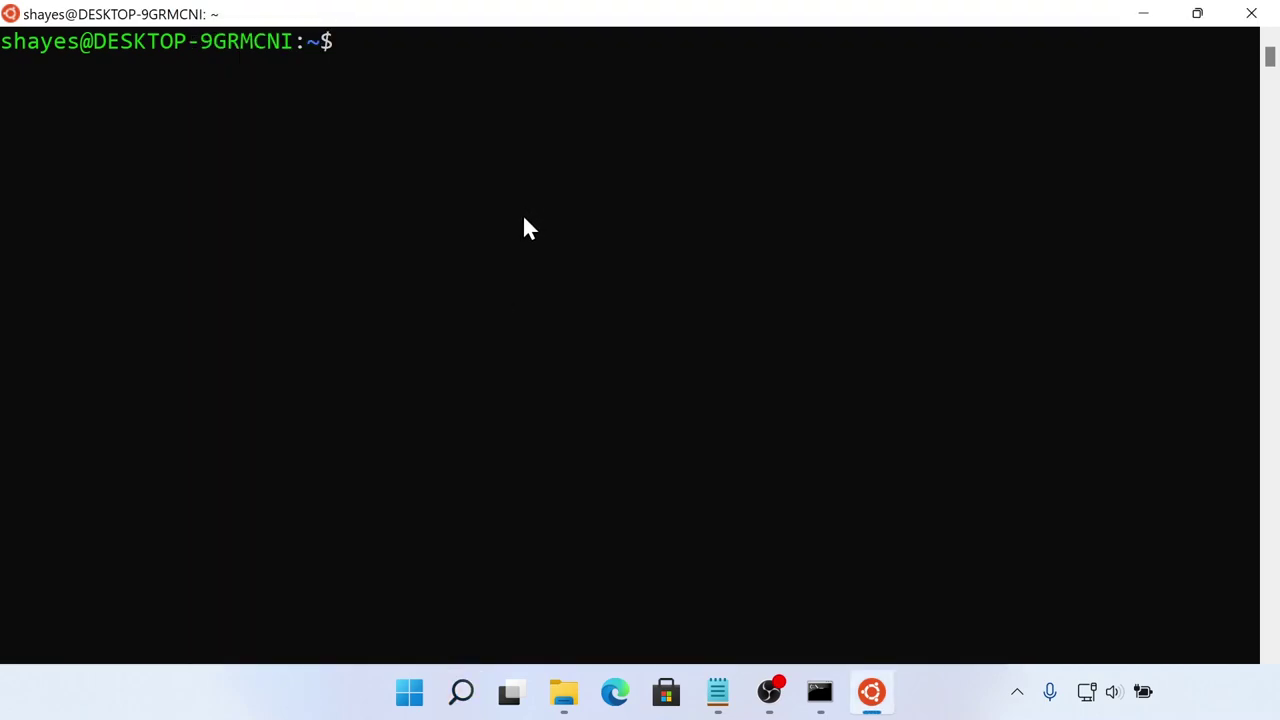
- Run code in the Ubuntu terminal, and open a new file in Visual Studio Code with code test.txt
{"action": "type", "text": "code"}
{"action": "key", "text": "Return"}
{"action": "type", "text": "code "}
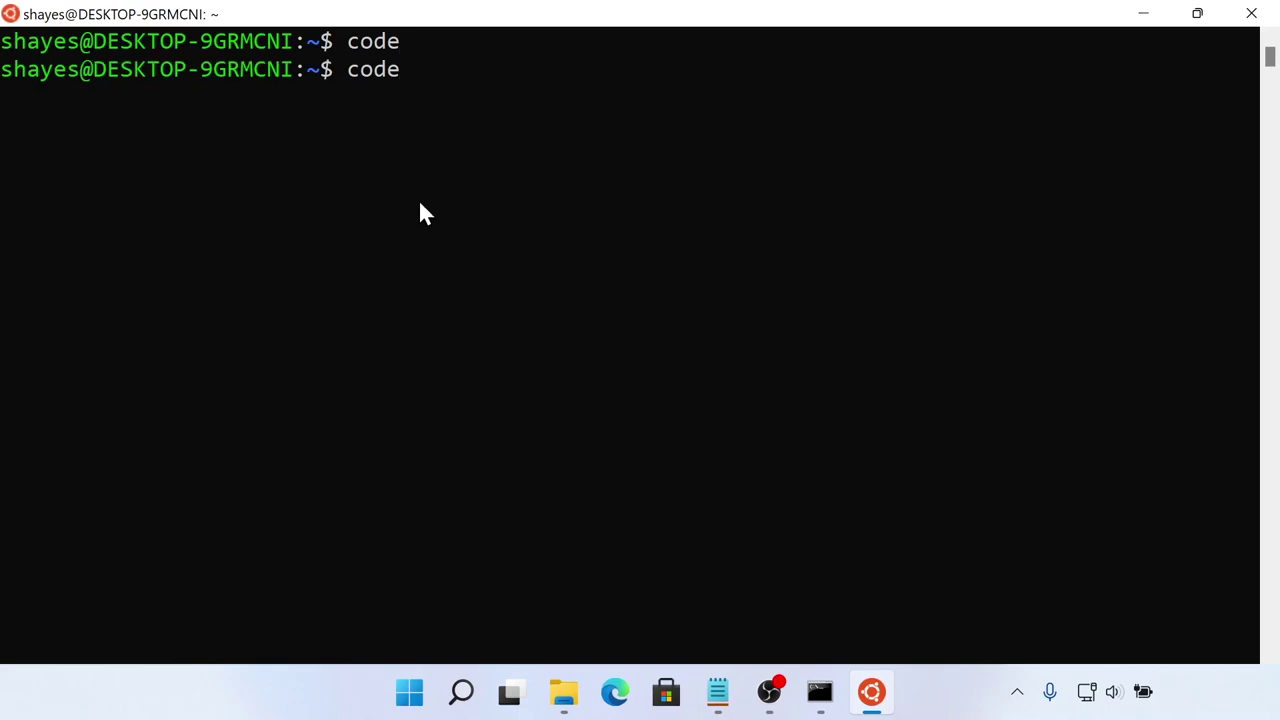
{"action": "type", "text": "test.txt"}
{"action": "key", "text": "Return"}
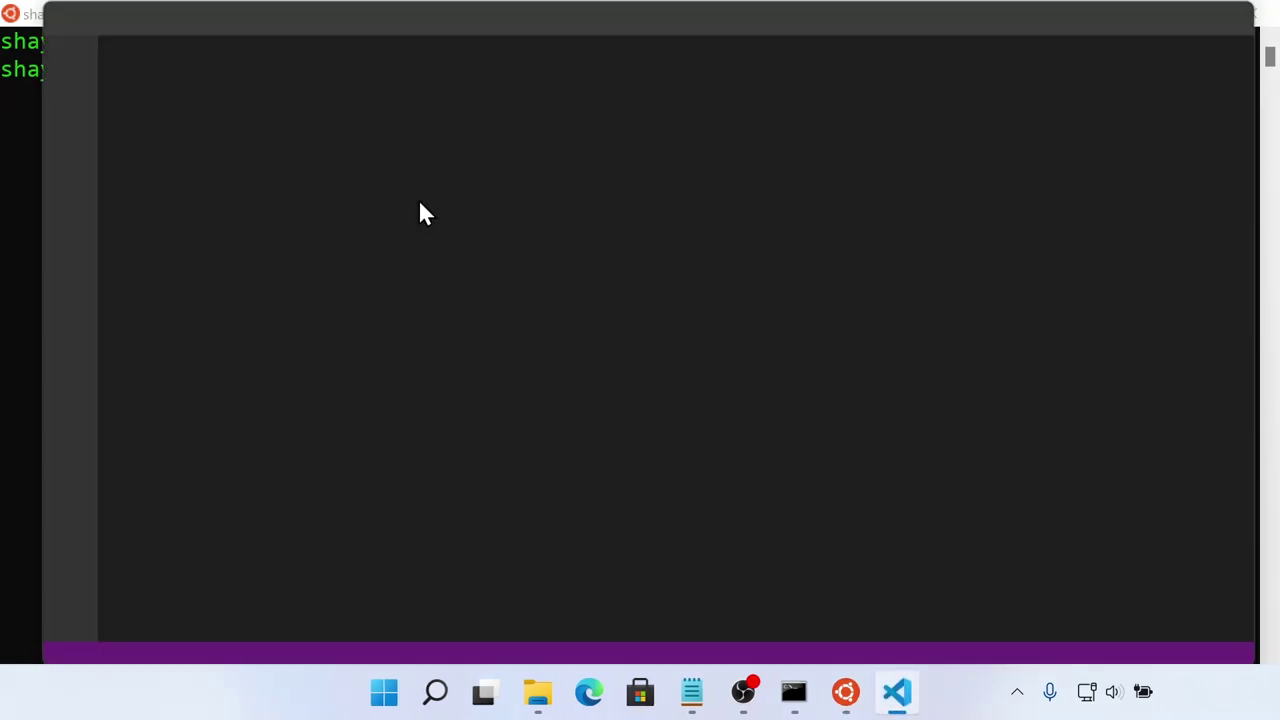
- Enter the text "This is a test." in test.txt and save the file
{"action": "type", "text": "This "}
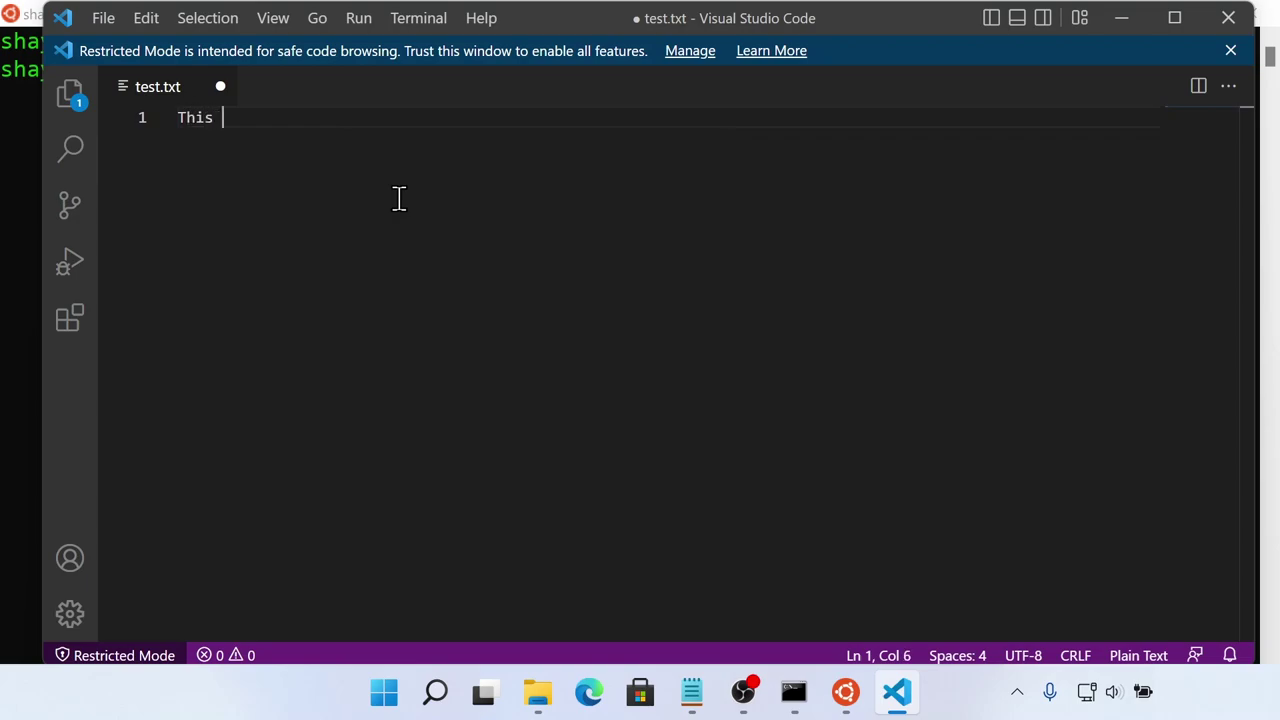
{"action": "type", "text": "is a test"}
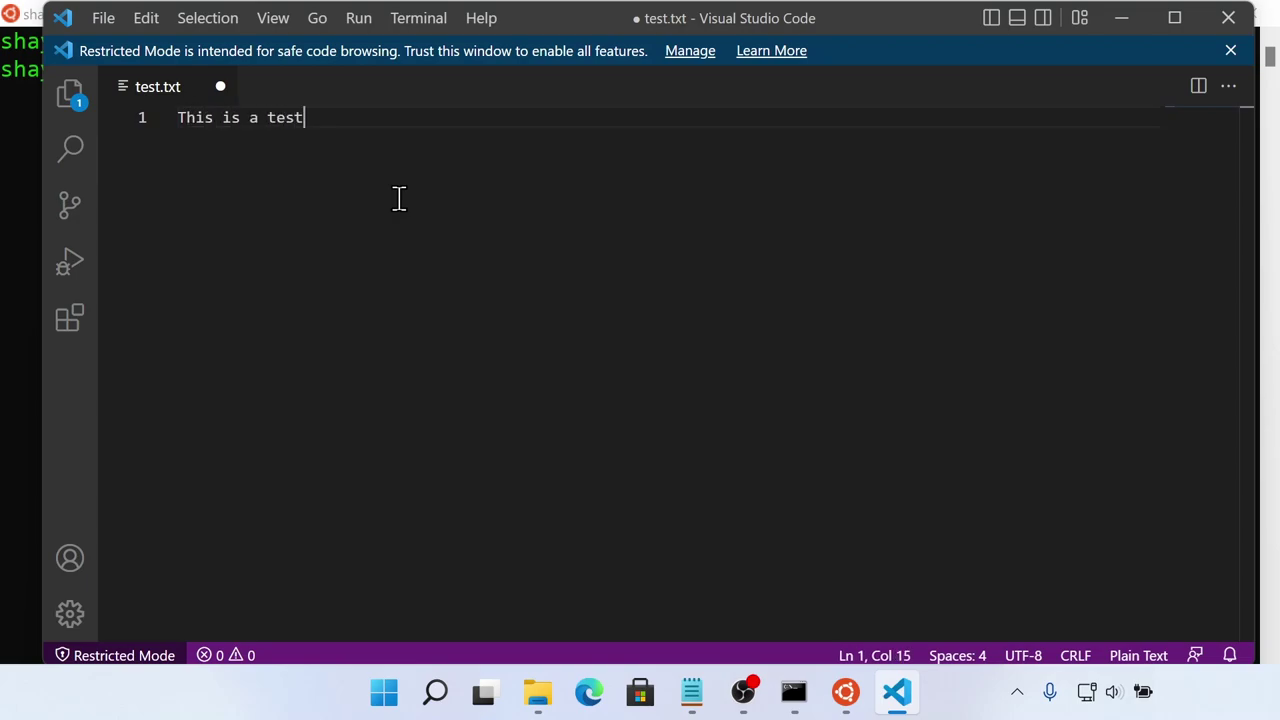
{"action": "type", "text": "."}
{"action": "key", "text": "ctrl+s"}
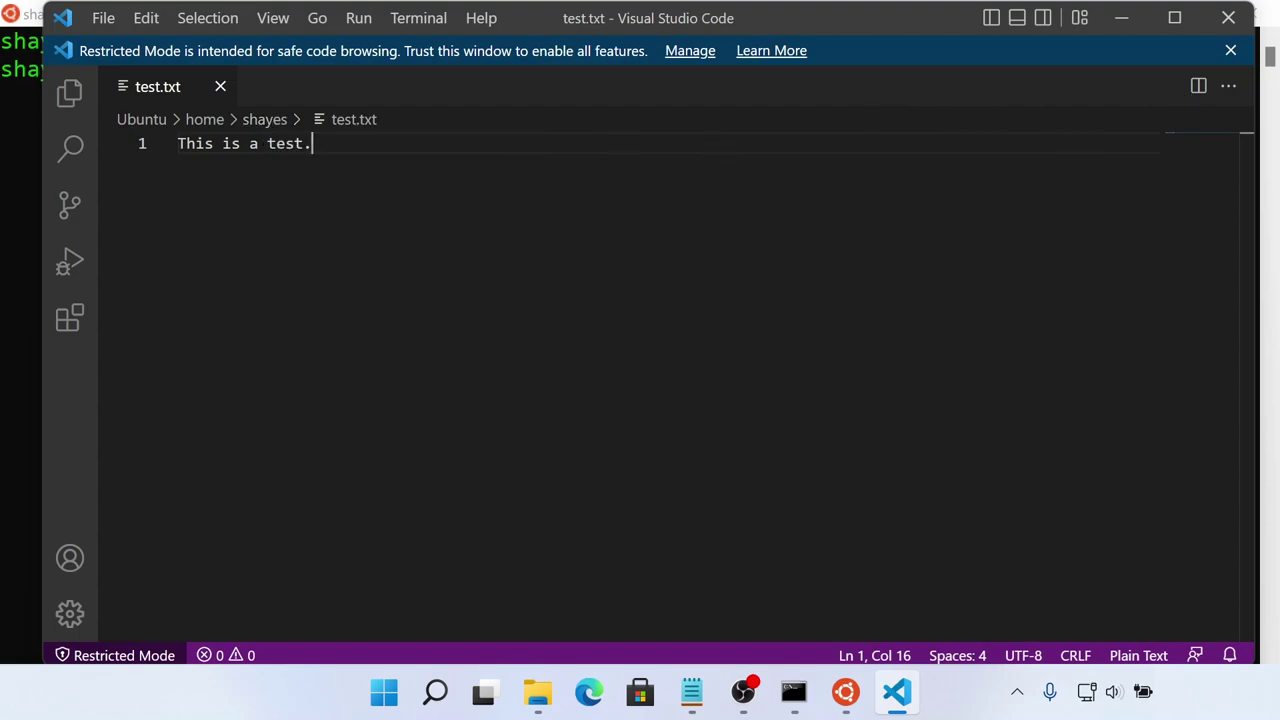
- Close Visual Studio Code and list the files in the Ubuntu home directory with ls
{"action": "left_click", "coordinate": [33, 256]}
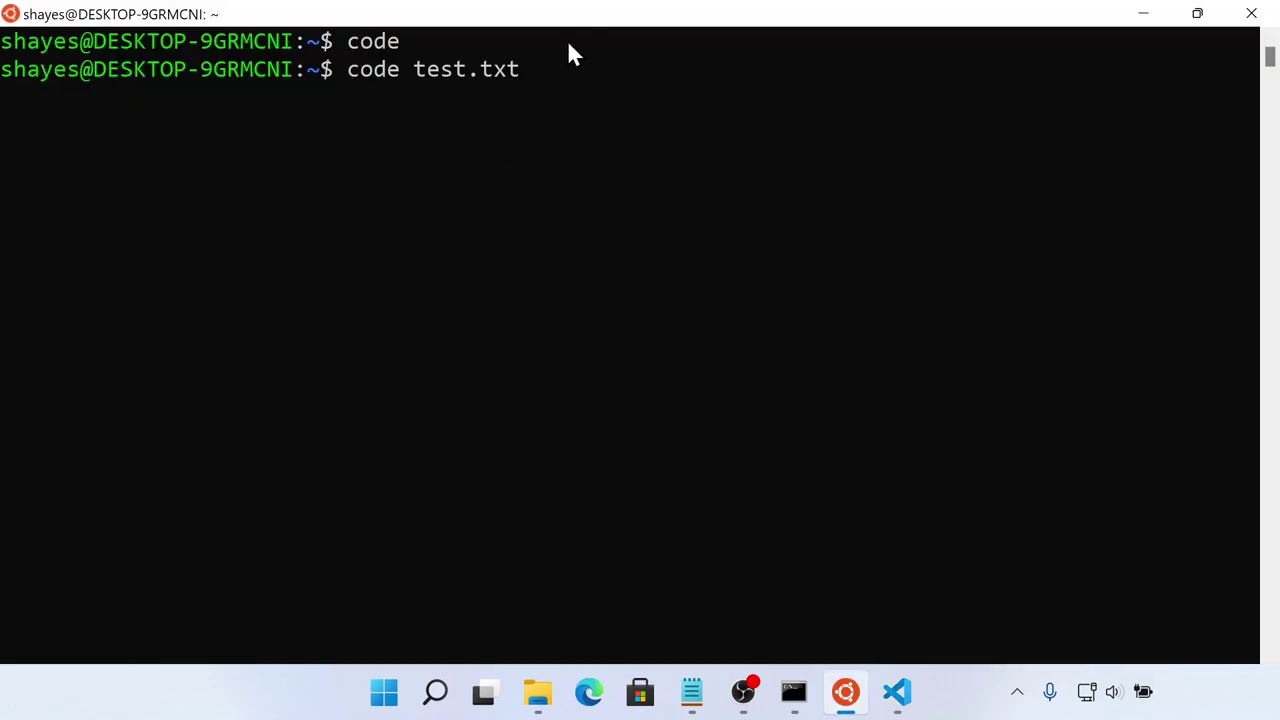
{"action": "left_click", "coordinate": [897, 697]}
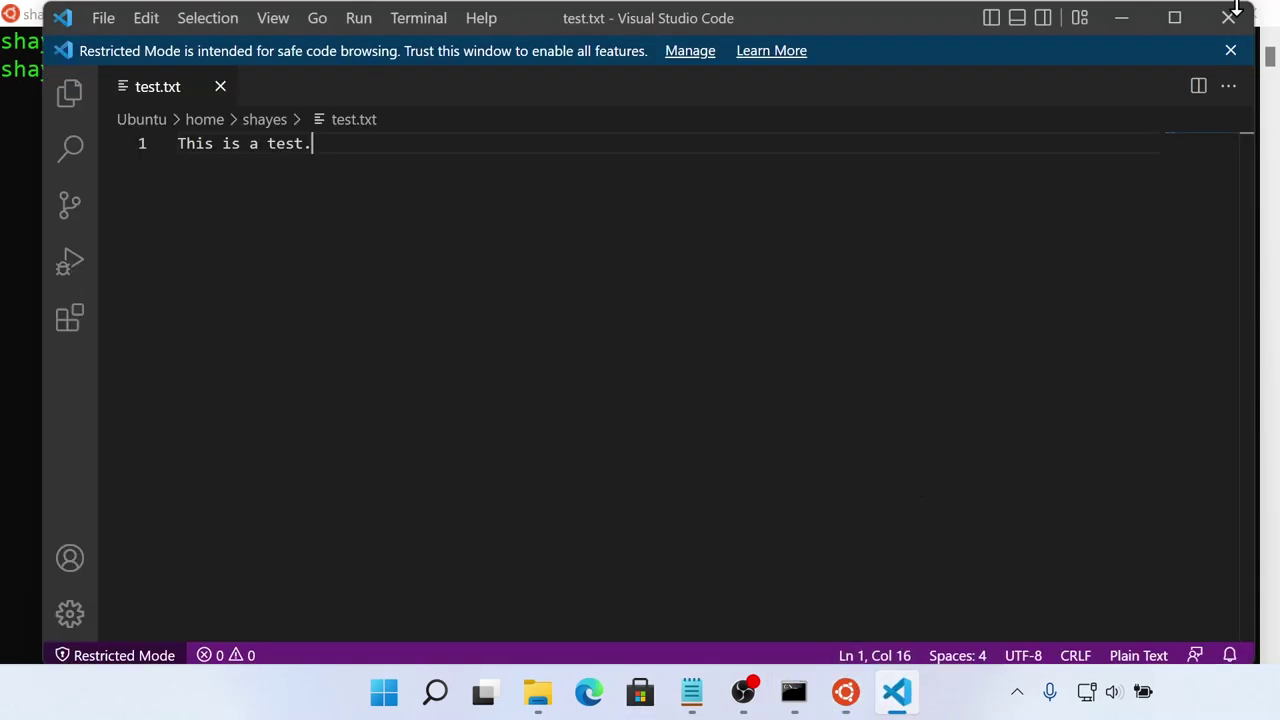
{"action": "left_click", "coordinate": [1252, 16]}
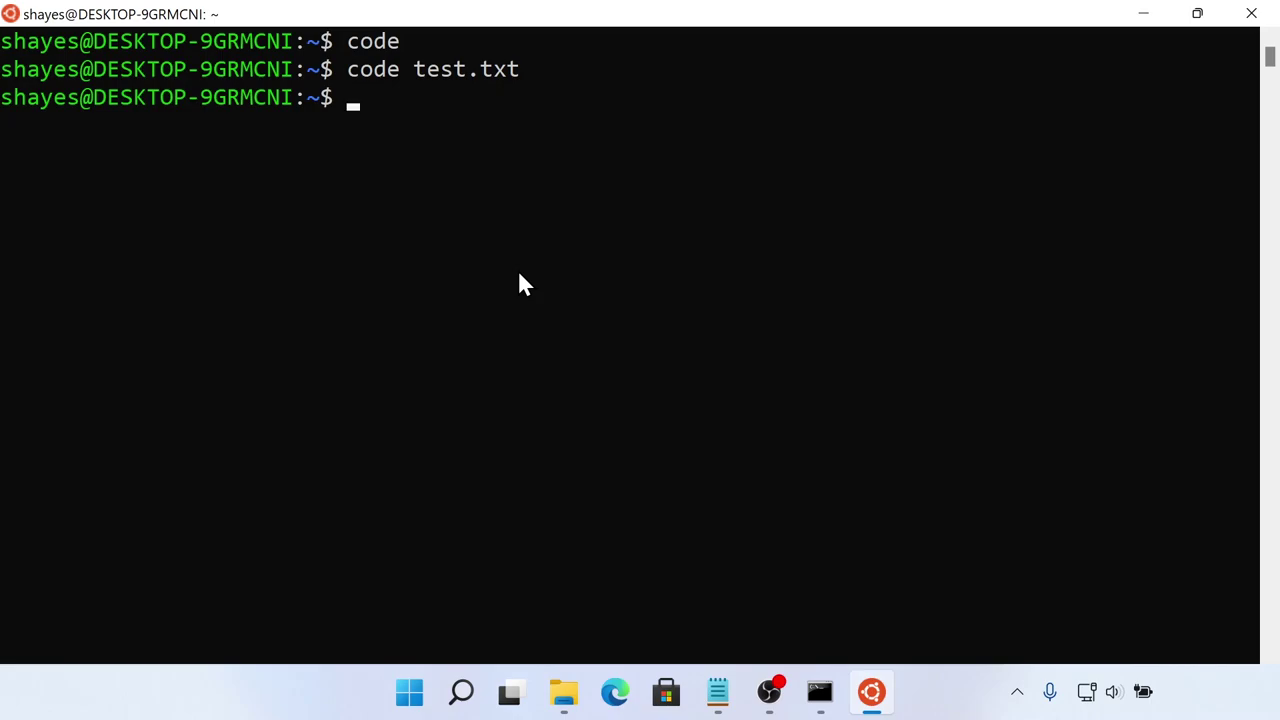
{"action": "type", "text": "ls"}
{"action": "key", "text": "Return"}
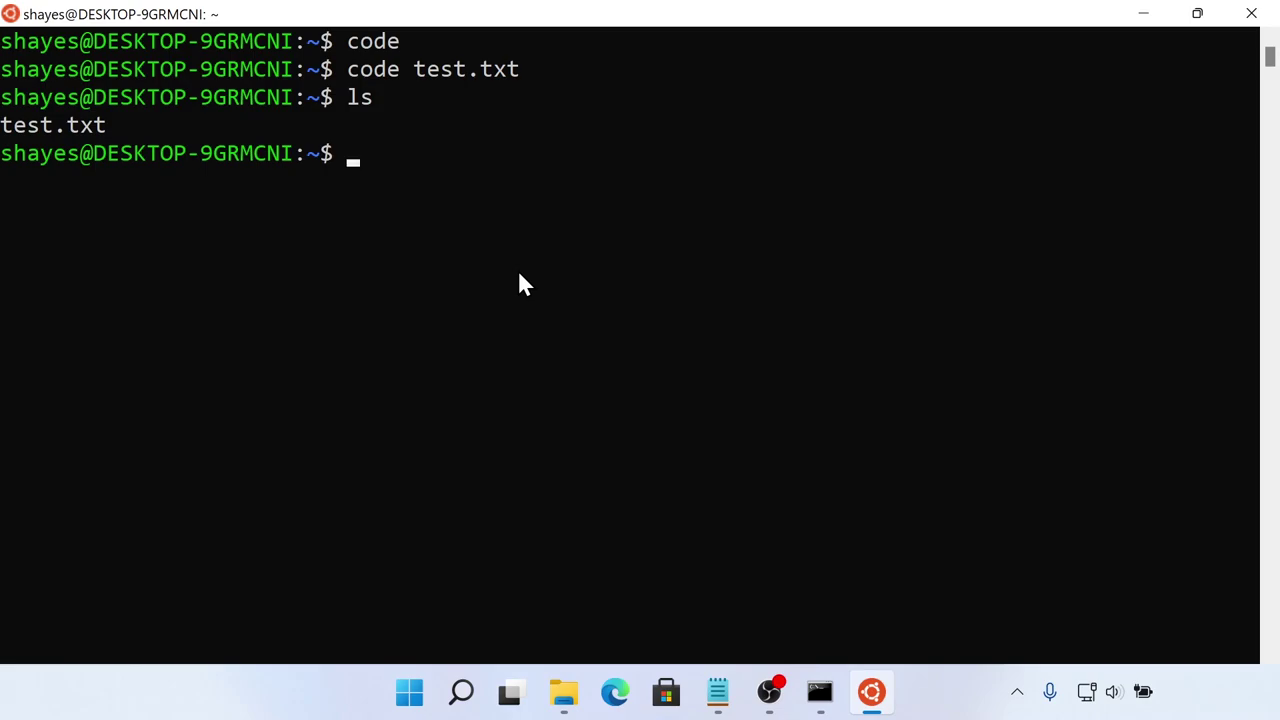
- Change the Ubuntu terminal's working directory to /mnt with the command cd /mnt
{"action": "type", "text": "cd /mnt"}
{"action": "key", "text": "Return"}
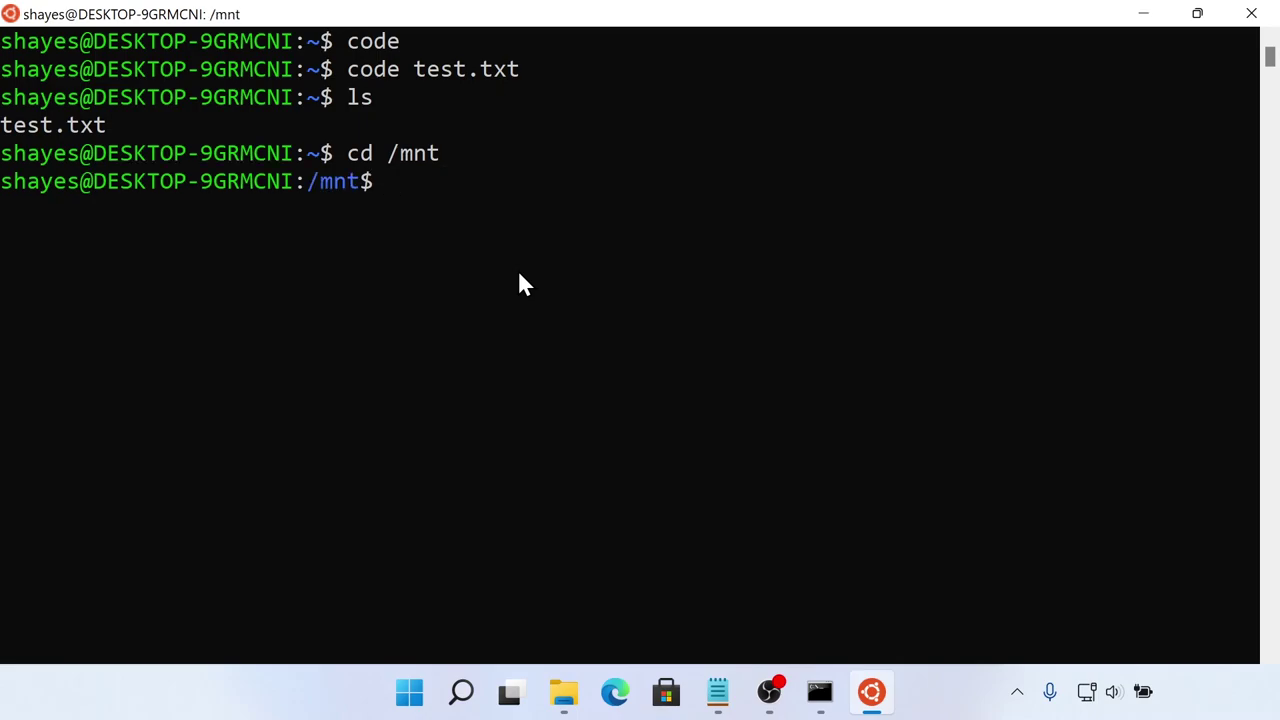
- List the contents of /mnt with ls, and begin a cd command to /mnt/c/ with its folder completions shown
{"action": "type", "text": "ls"}
{"action": "key", "text": "Return"}
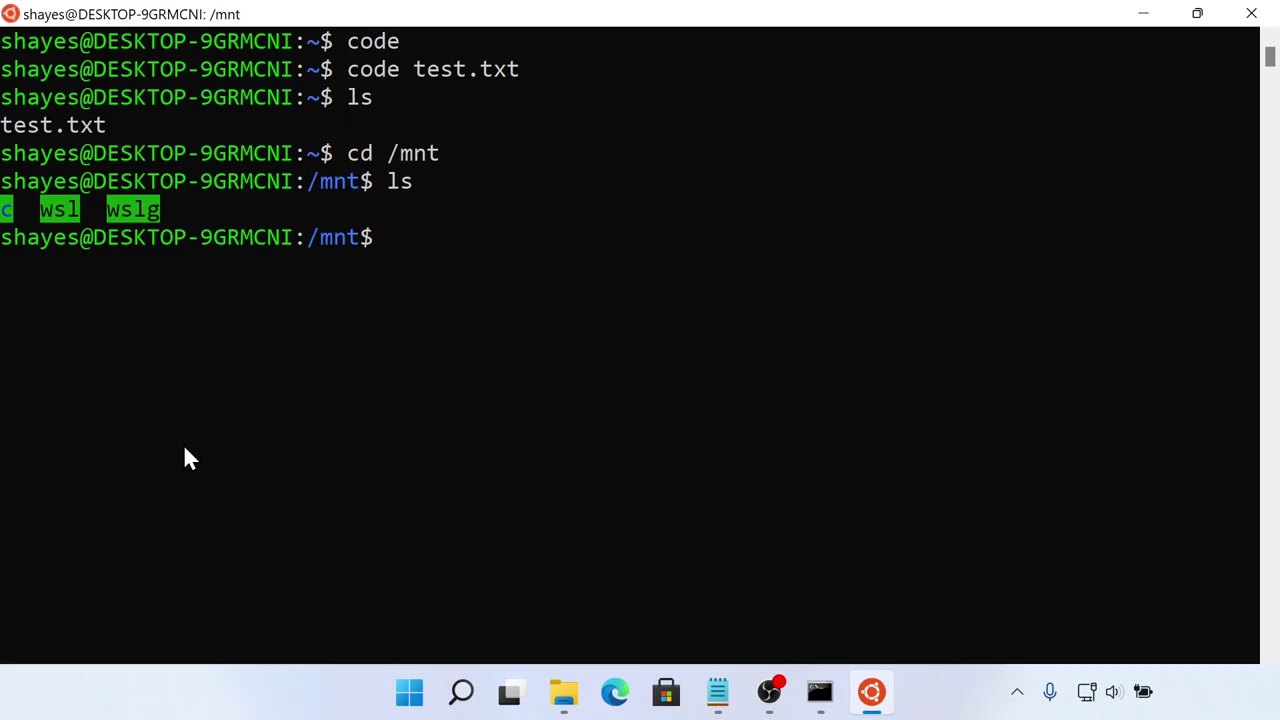
{"action": "type", "text": "cd c"}
{"action": "key", "text": "BackSpace"}
{"action": "type", "text": "/mnt/c"}
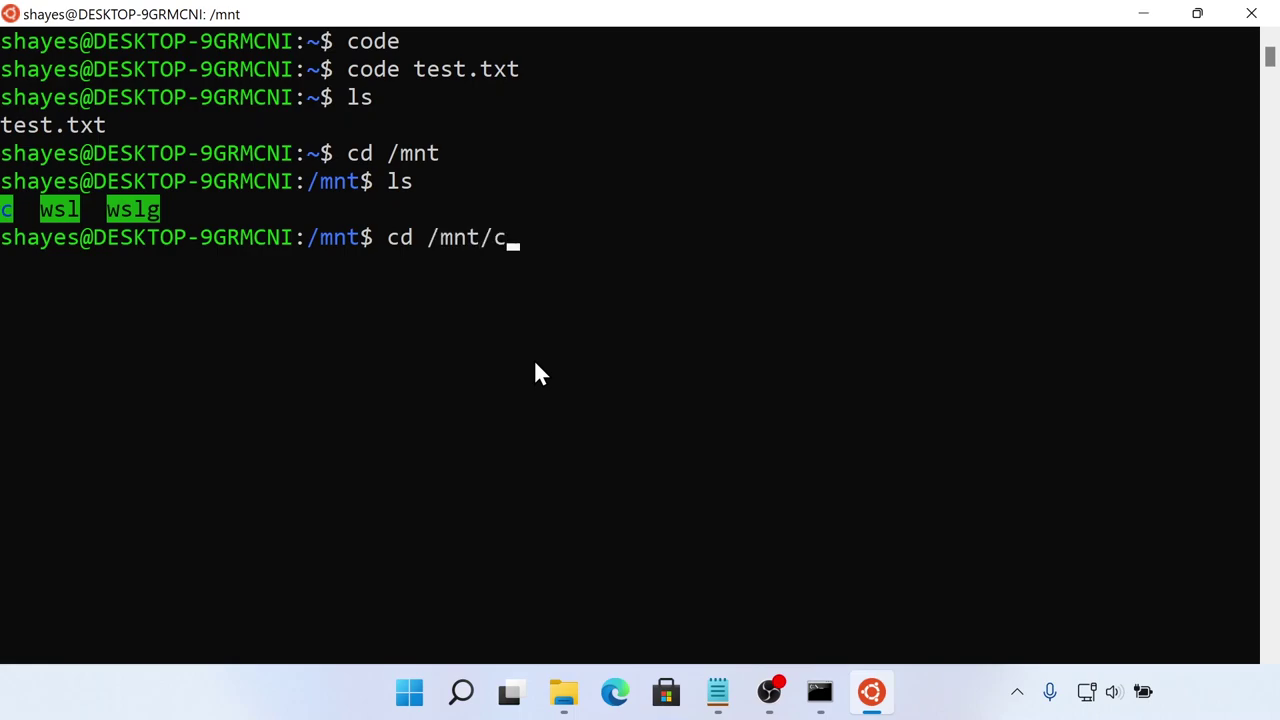
{"action": "type", "text": "/"}
{"action": "key", "text": "Tab"}
{"action": "key", "text": "Tab"}
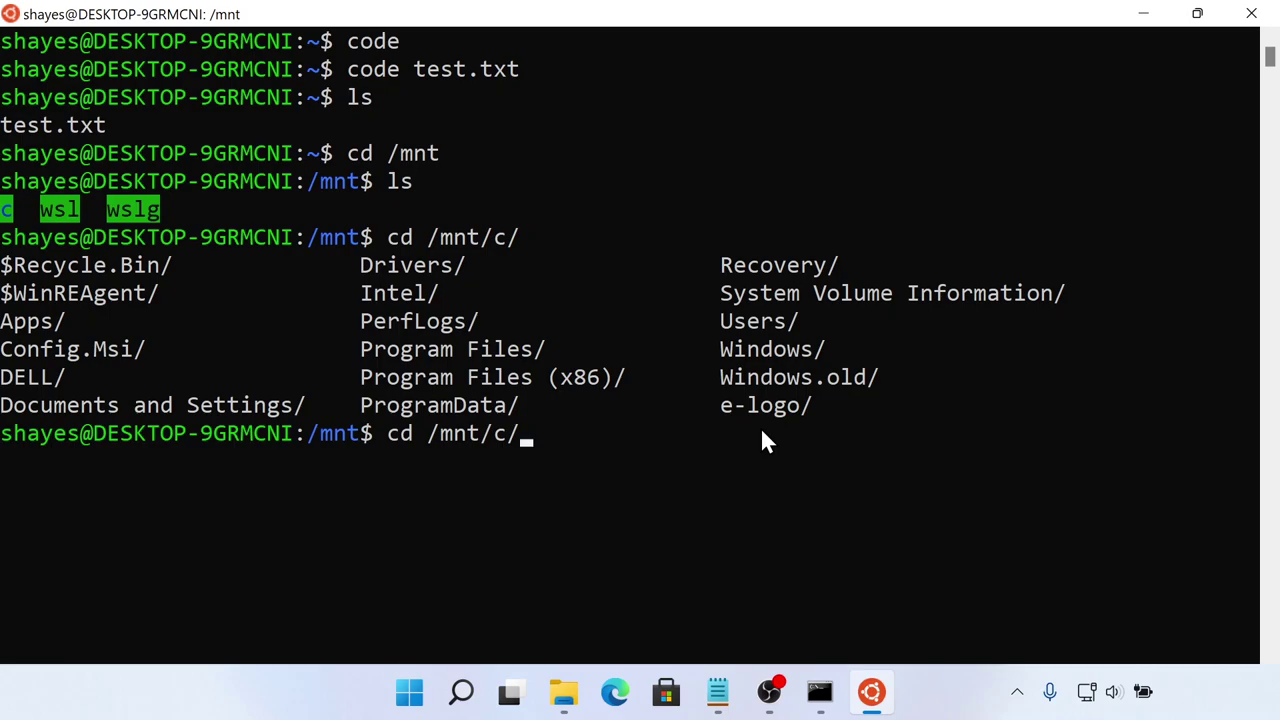
- Complete the cd command with the path to the Windows user's Documents folder under /mnt/c/Users/ and run it
{"action": "type", "text": "Us"}
{"action": "key", "text": "Tab"}
{"action": "key", "text": "Tab"}
{"action": "key", "text": "Tab"}
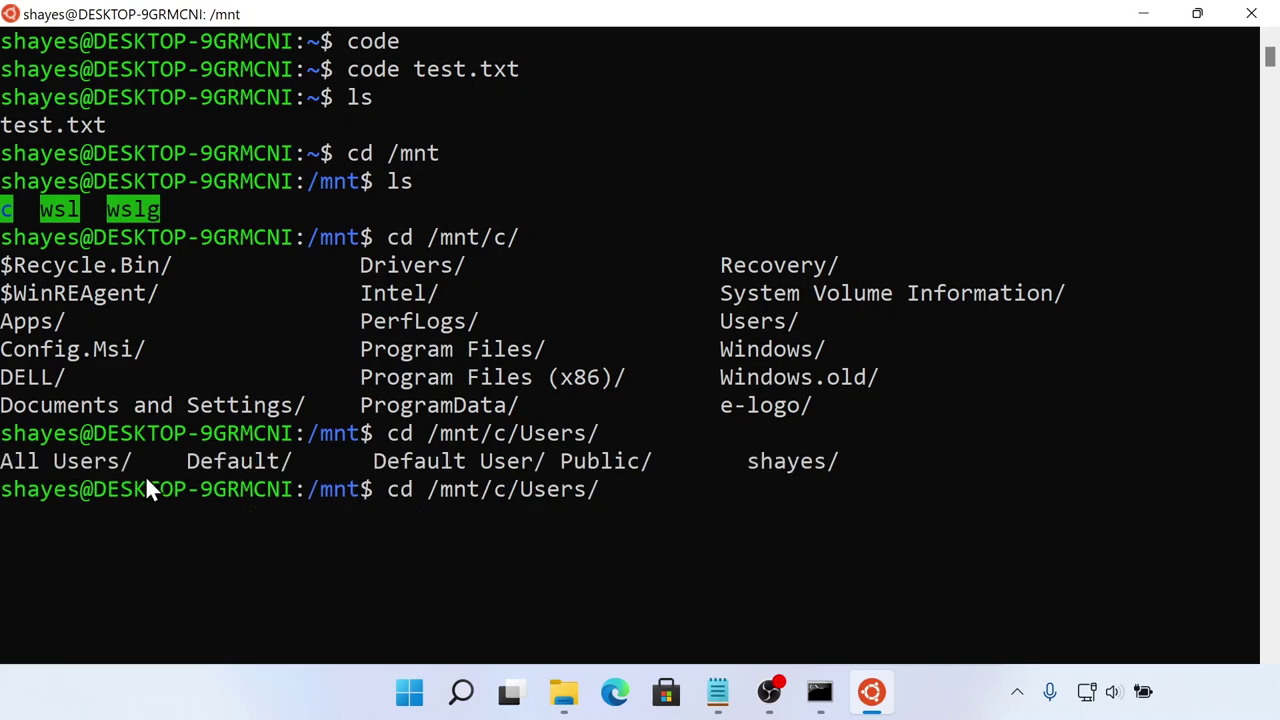
{"action": "left_click", "coordinate": [753, 462]}
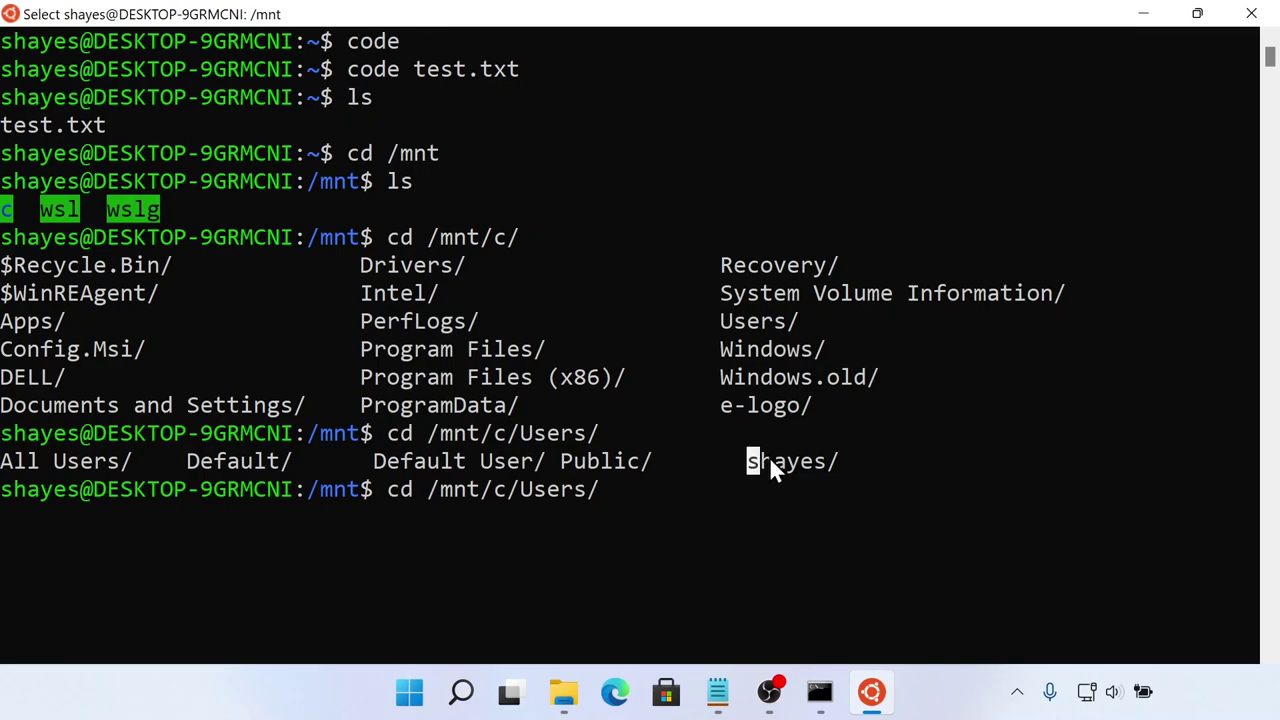
{"action": "left_click", "coordinate": [771, 498]}
{"action": "right_click", "coordinate": [771, 498]}
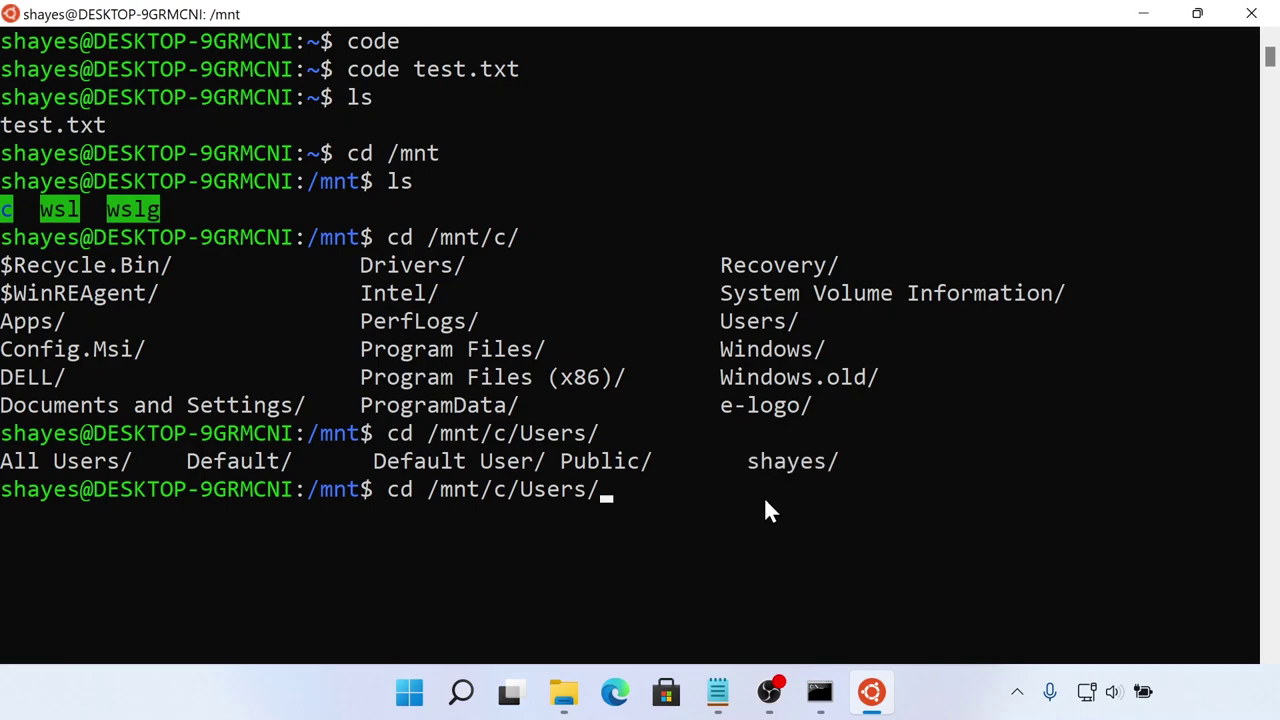
{"action": "type", "text": "shayes"}
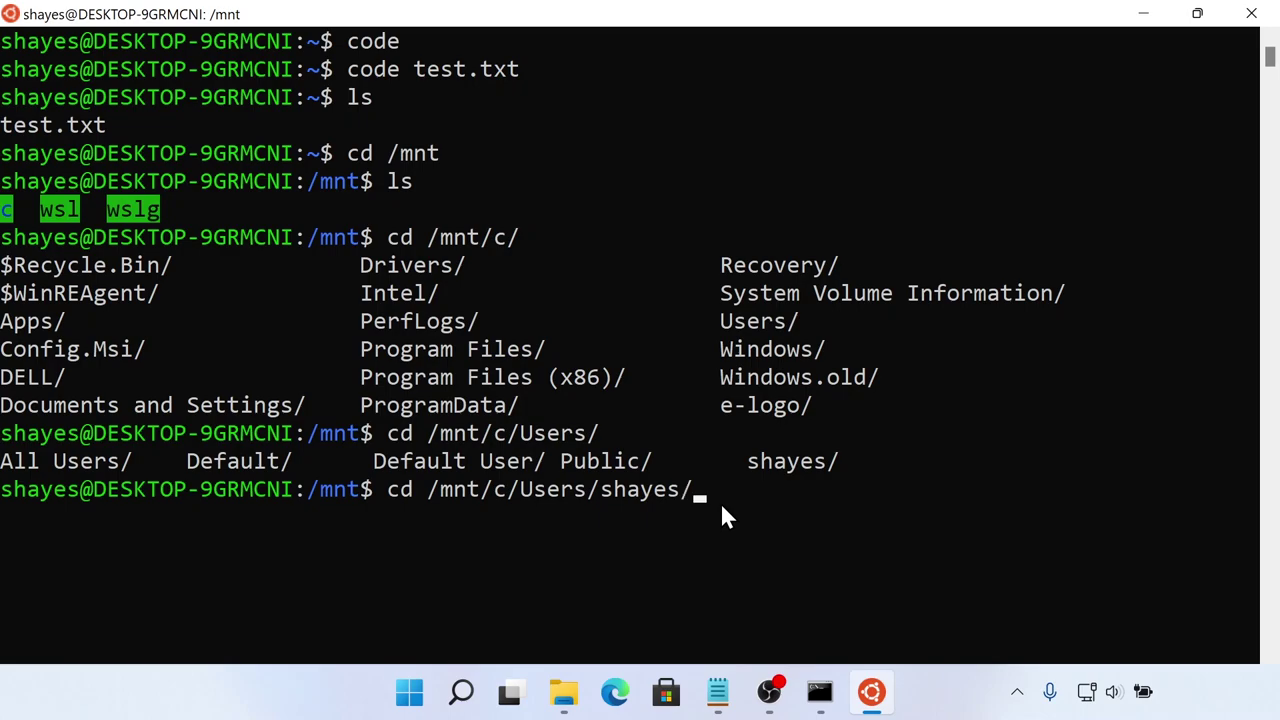
{"action": "type", "text": "/Doc"}
{"action": "key", "text": "Tab"}
{"action": "key", "text": "Return"}
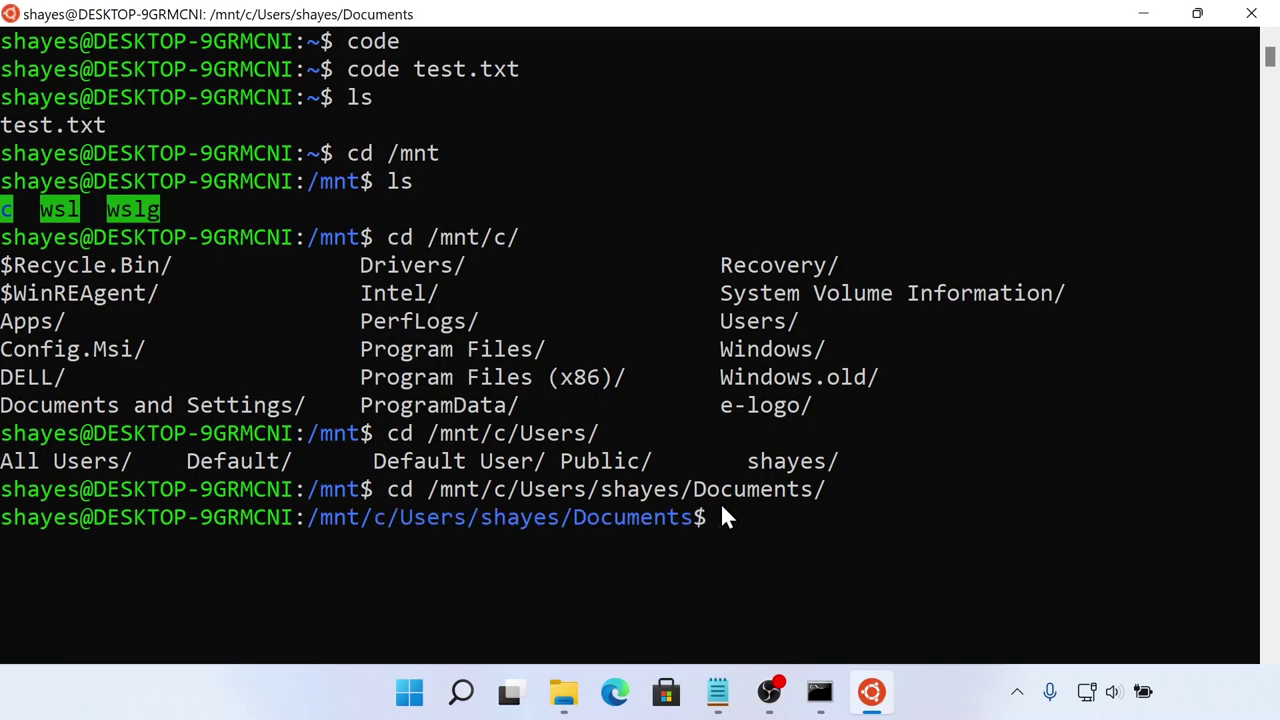
- List the contents of the Windows Documents folder in the Ubuntu terminal with ls
{"action": "left_click_drag", "start_coordinate": [326, 521], "coordinate": [512, 528]}
{"action": "left_click", "coordinate": [512, 528]}
{"action": "type", "text": "ls"}
{"action": "key", "text": "Return"}
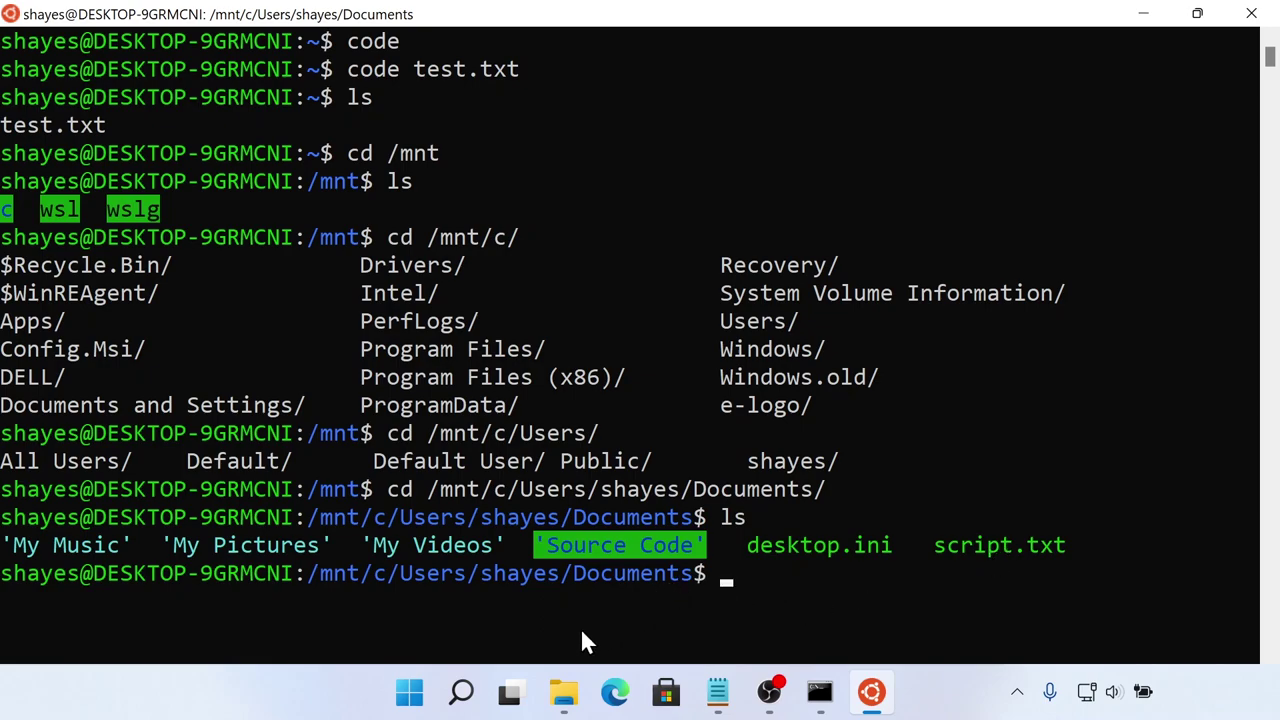
- View the same Documents folder in File Explorer for comparison, and return to the Ubuntu terminal
{"action": "left_click", "coordinate": [563, 692]}
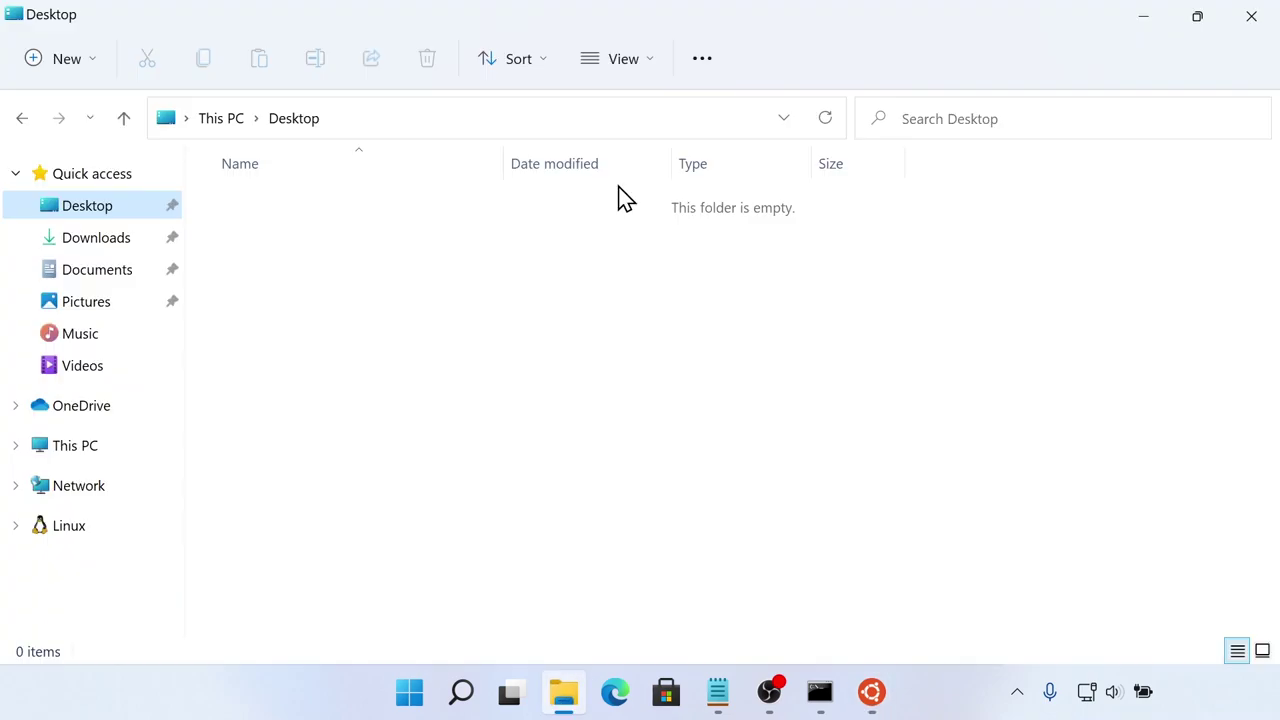
{"action": "left_click", "coordinate": [118, 177]}
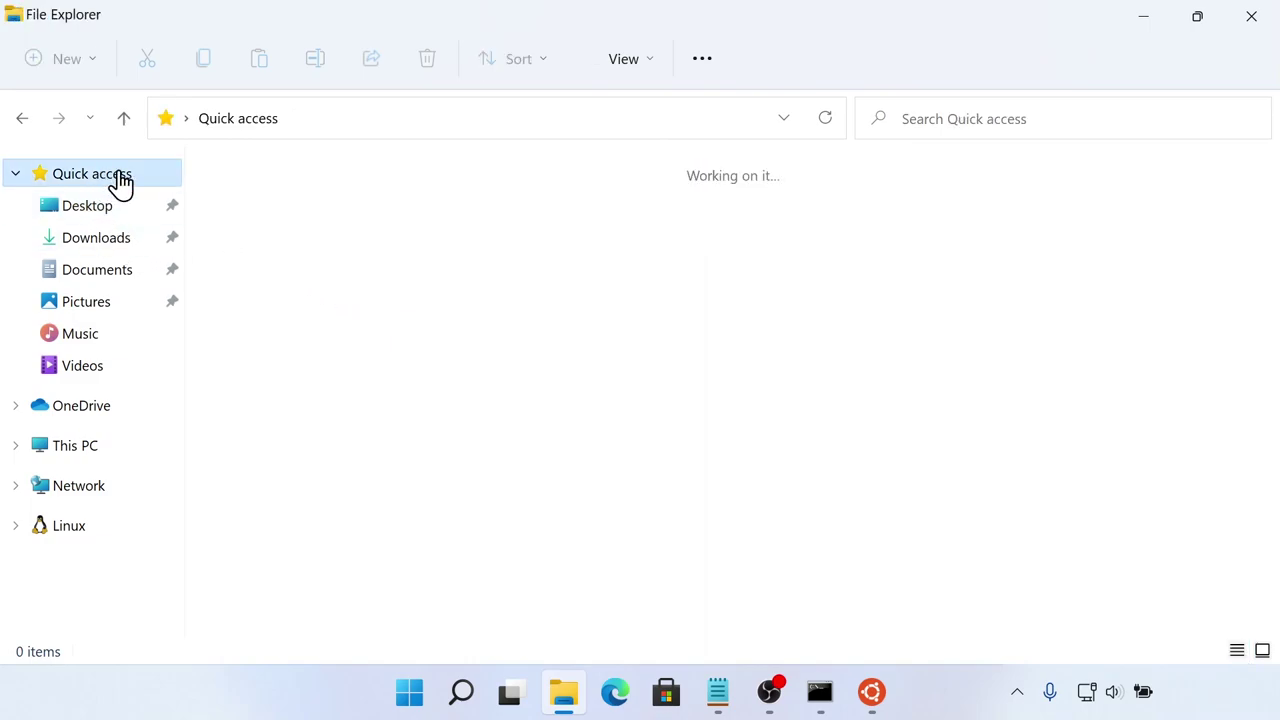
{"action": "double_click", "coordinate": [862, 232]}
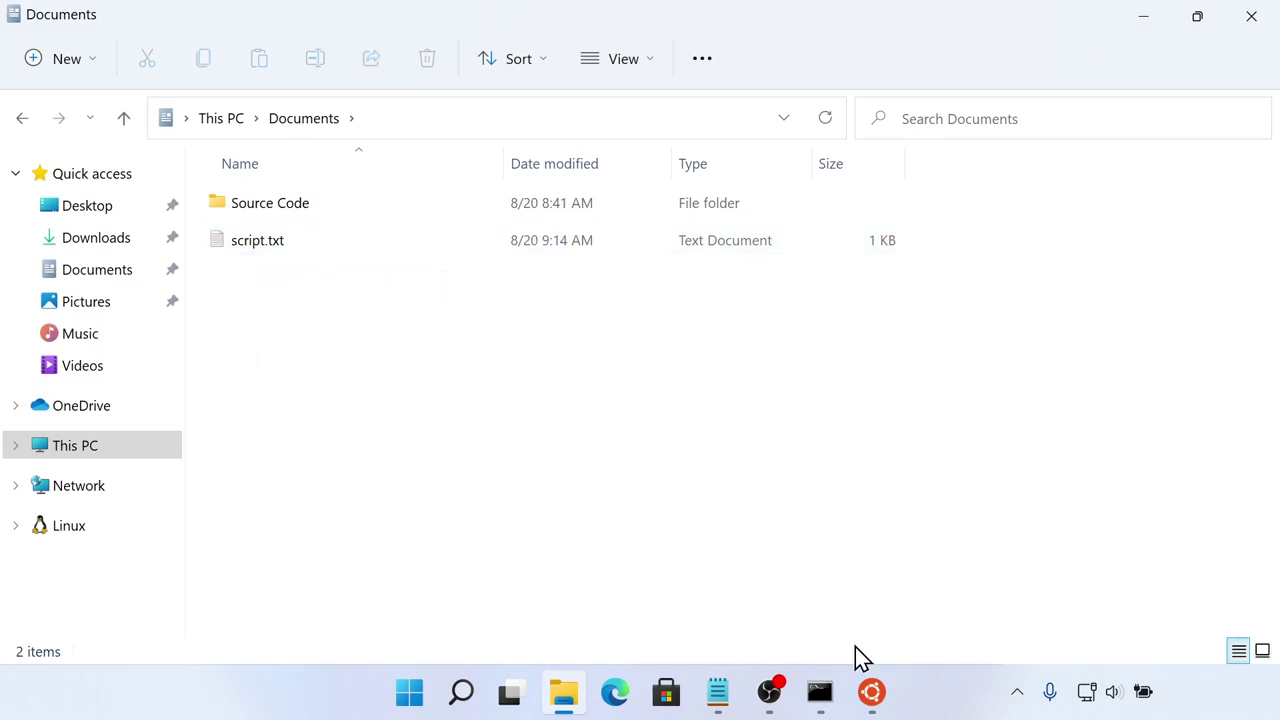
{"action": "left_click", "coordinate": [871, 692]}
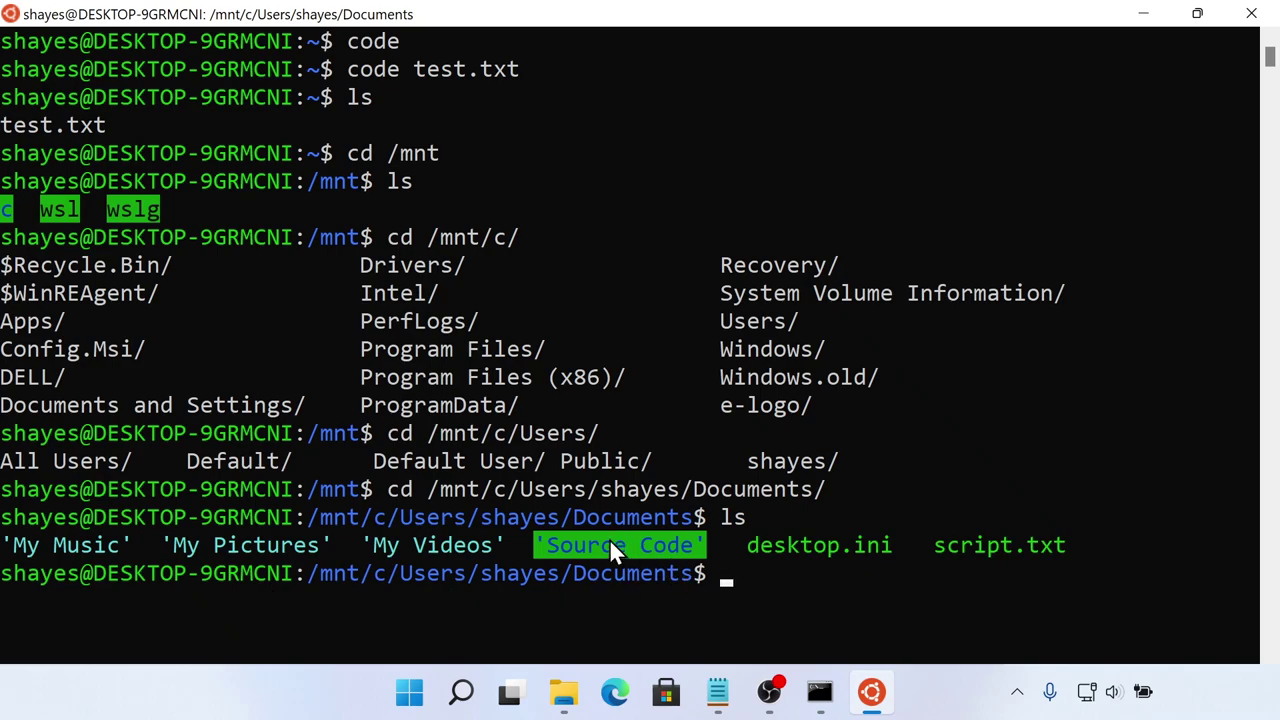
{"action": "left_click_drag", "start_coordinate": [536, 545], "coordinate": [603, 550]}
{"action": "left_click_drag", "start_coordinate": [694, 545], "coordinate": [1060, 545]}
{"action": "key", "text": "ctrl+2"}
{"action": "left_click", "coordinate": [765, 545]}
{"action": "key", "text": "alt+2"}
{"action": "left_click", "coordinate": [991, 405]}
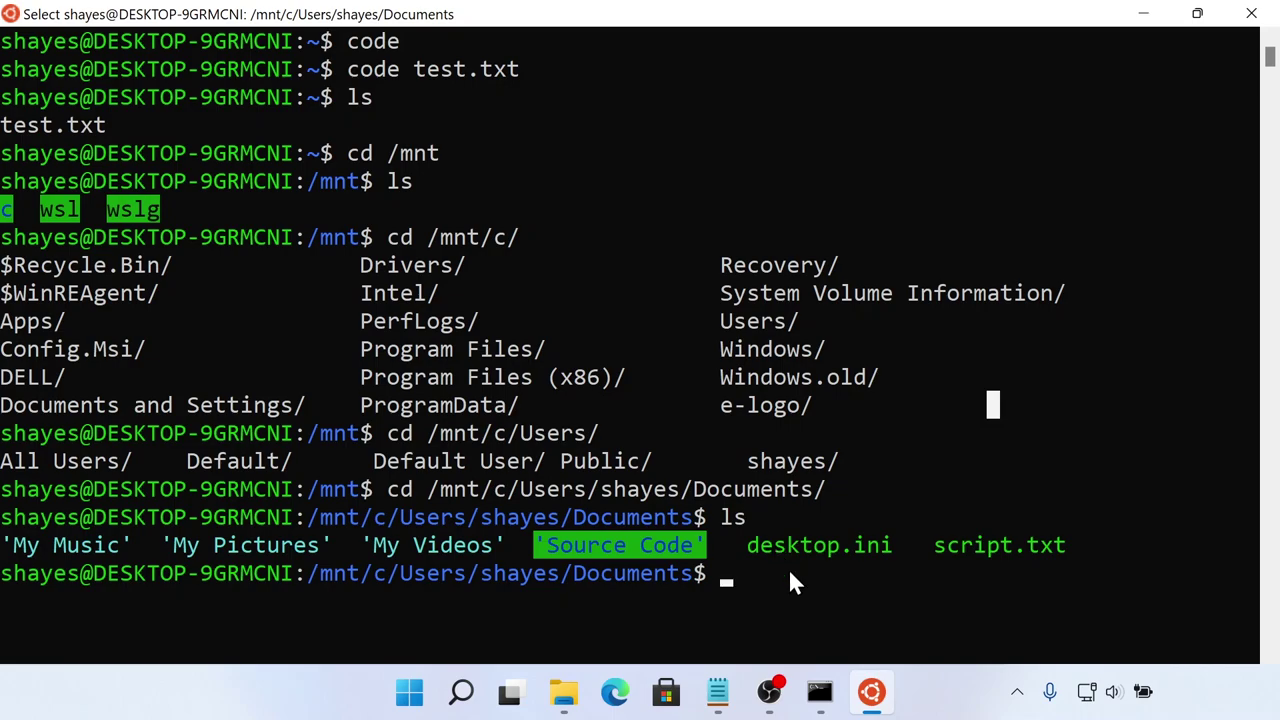
{"action": "left_click", "coordinate": [949, 540]}
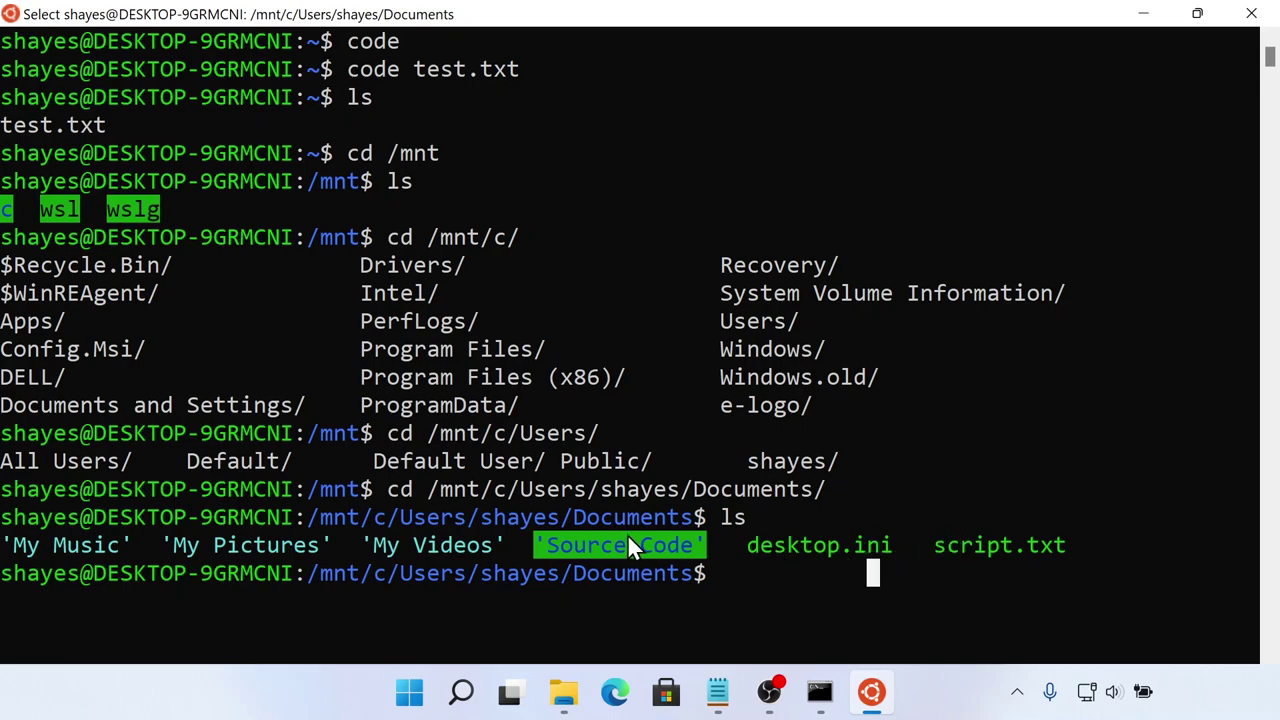
{"action": "key", "text": "Escape"}
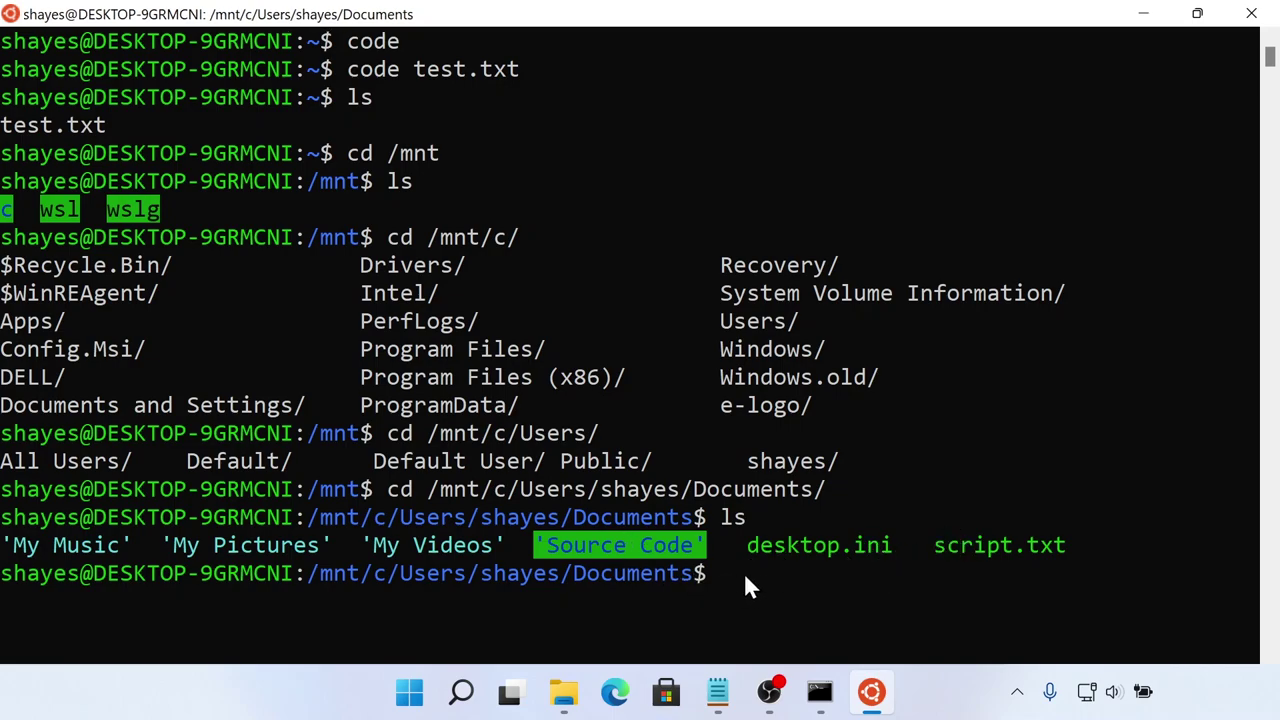
- Change to the Source Code folder with cd 'Source Code', using single quotes around the name, and list its files with ls
{"action": "type", "text": "cd So"}
{"action": "key", "text": "Tab"}
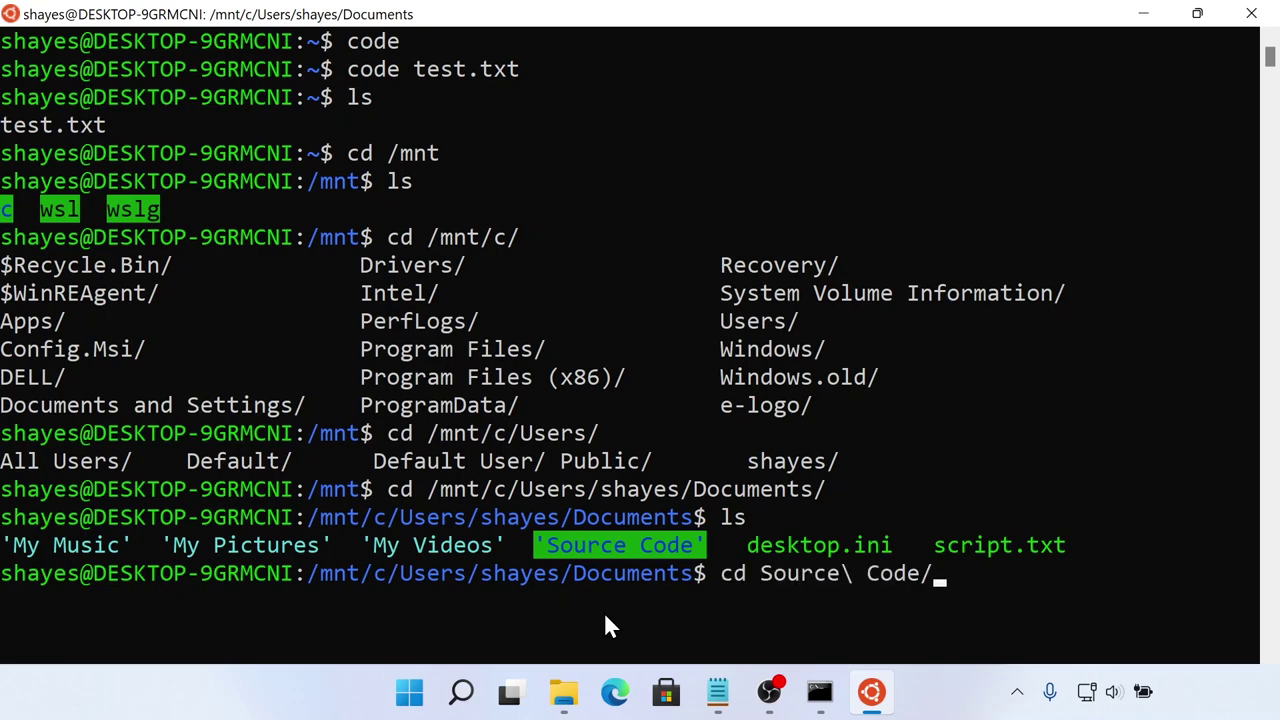
{"action": "key", "text": "BackSpace"}
{"action": "type", "text": "'"}
{"action": "key", "text": "Left"}
{"action": "key", "text": "Left"}
{"action": "key", "text": "Left"}
{"action": "key", "text": "Left"}
{"action": "key", "text": "Left"}
{"action": "key", "text": "Left"}
{"action": "key", "text": "BackSpace"}
{"action": "key", "text": "Left"}
{"action": "key", "text": "Left"}
{"action": "key", "text": "Left"}
{"action": "key", "text": "Left"}
{"action": "key", "text": "Left"}
{"action": "key", "text": "Left"}
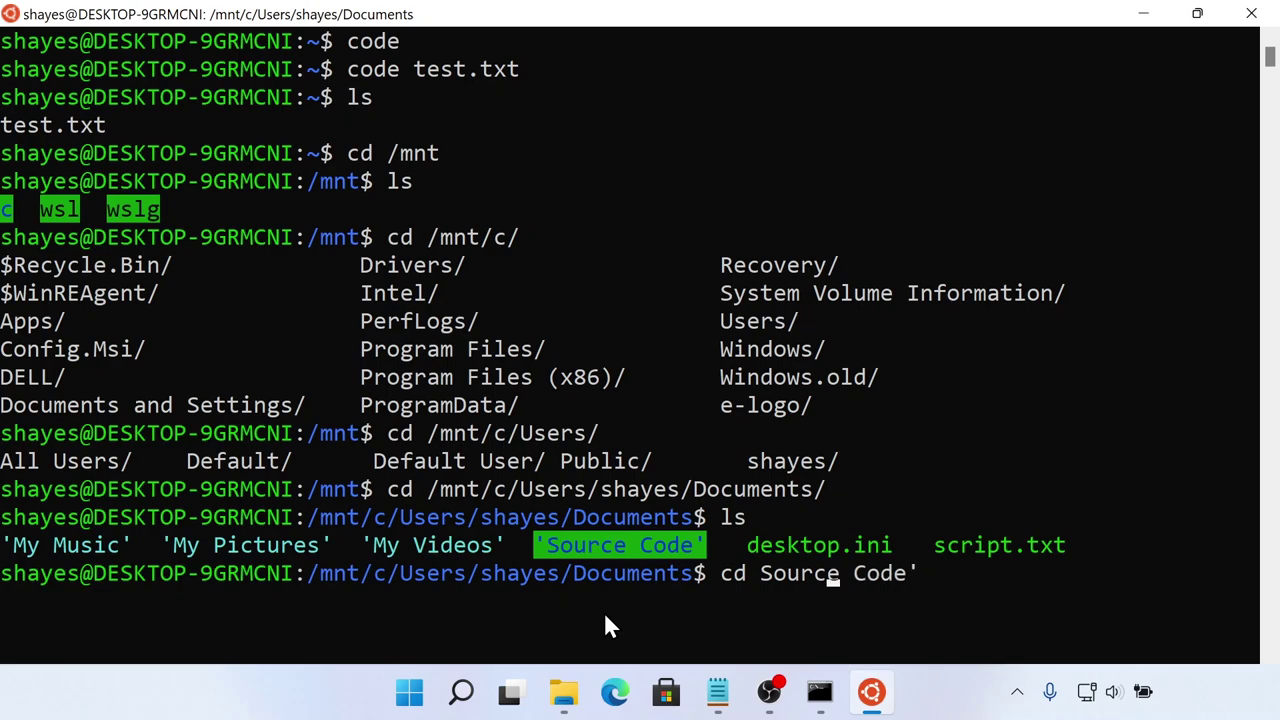
{"action": "type", "text": "'"}
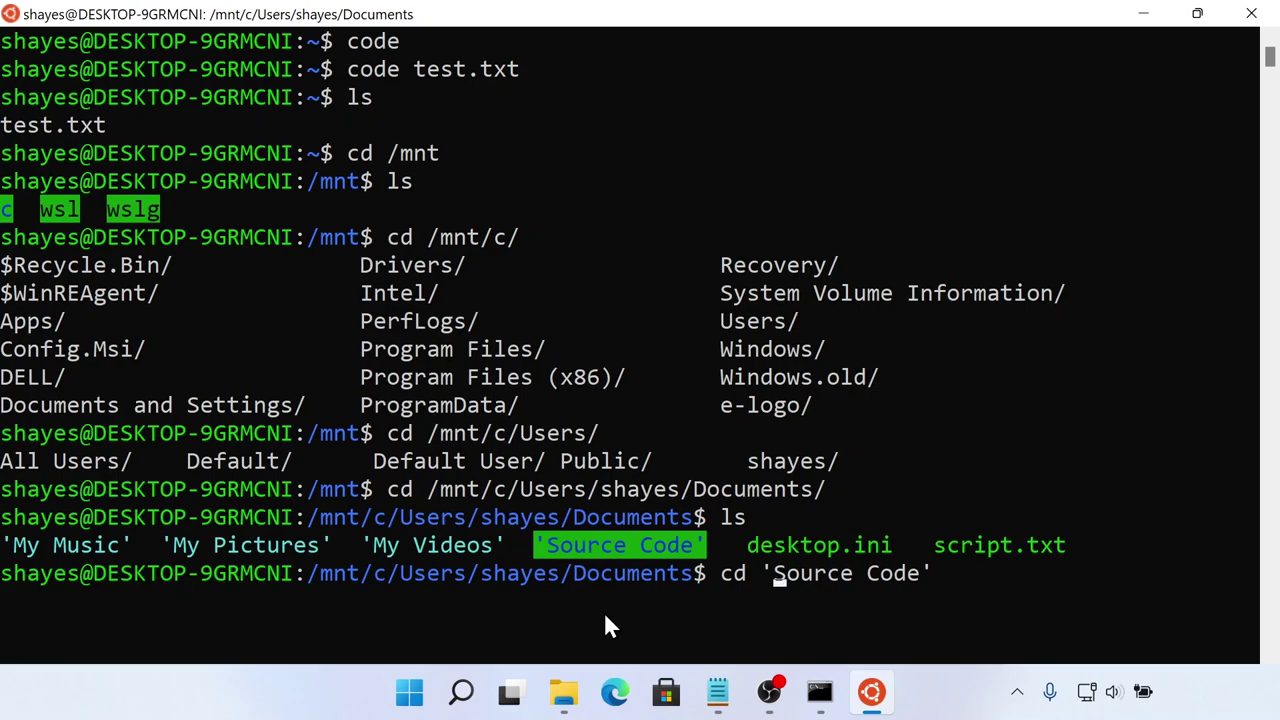
{"action": "key", "text": "Return"}
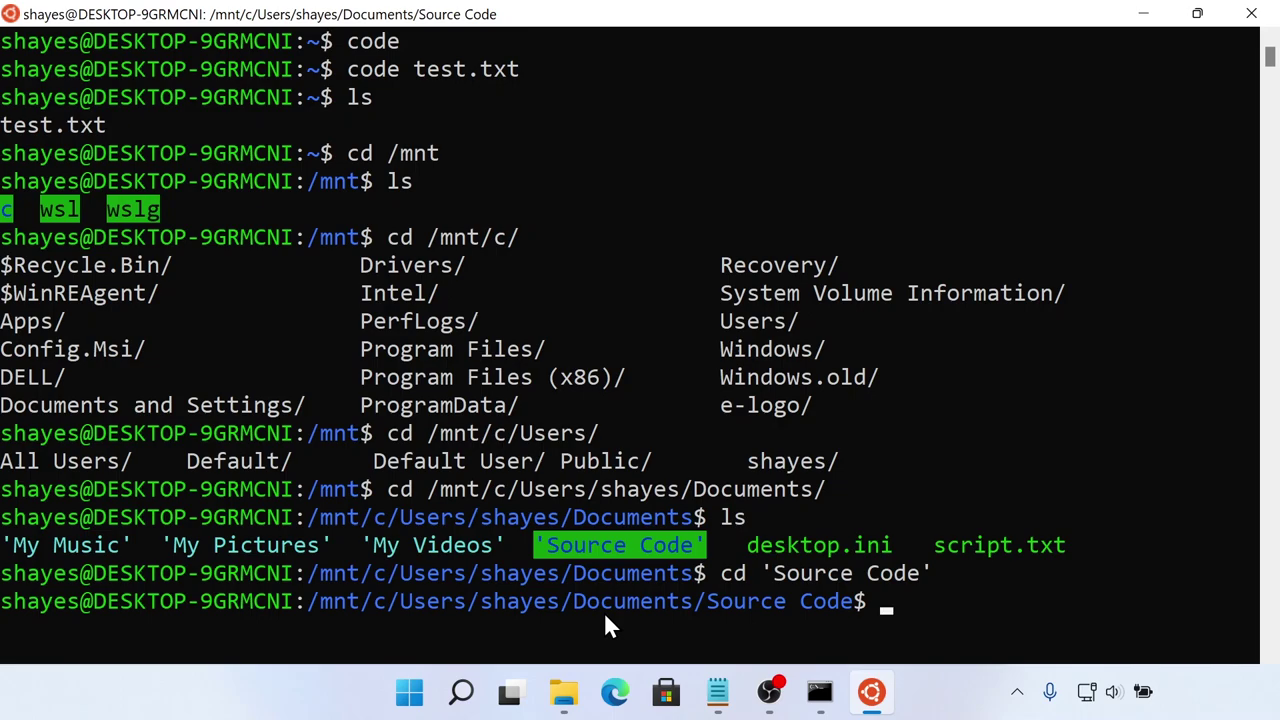
{"action": "type", "text": "ls"}
{"action": "key", "text": "Return"}
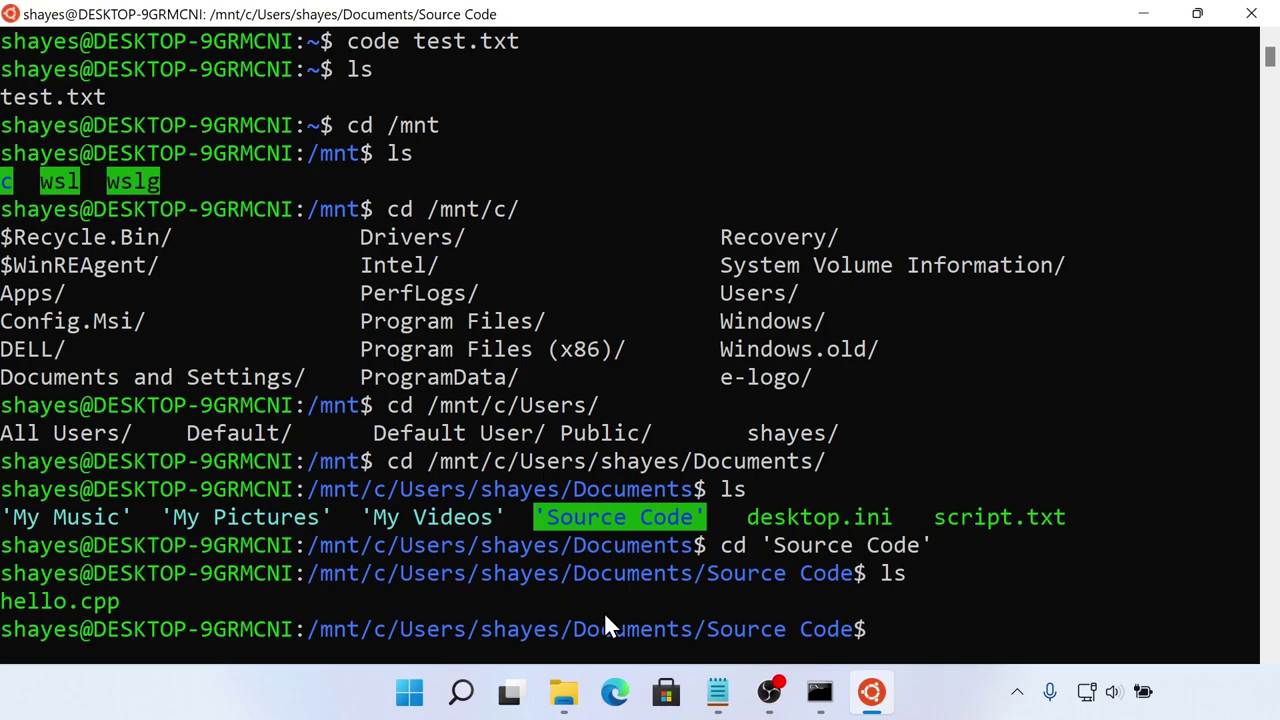
- Open hello.cpp in Visual Studio Code with code hello.cpp, and close the editor after viewing it
{"action": "type", "text": "code he"}
{"action": "key", "text": "Tab"}
{"action": "key", "text": "Return"}
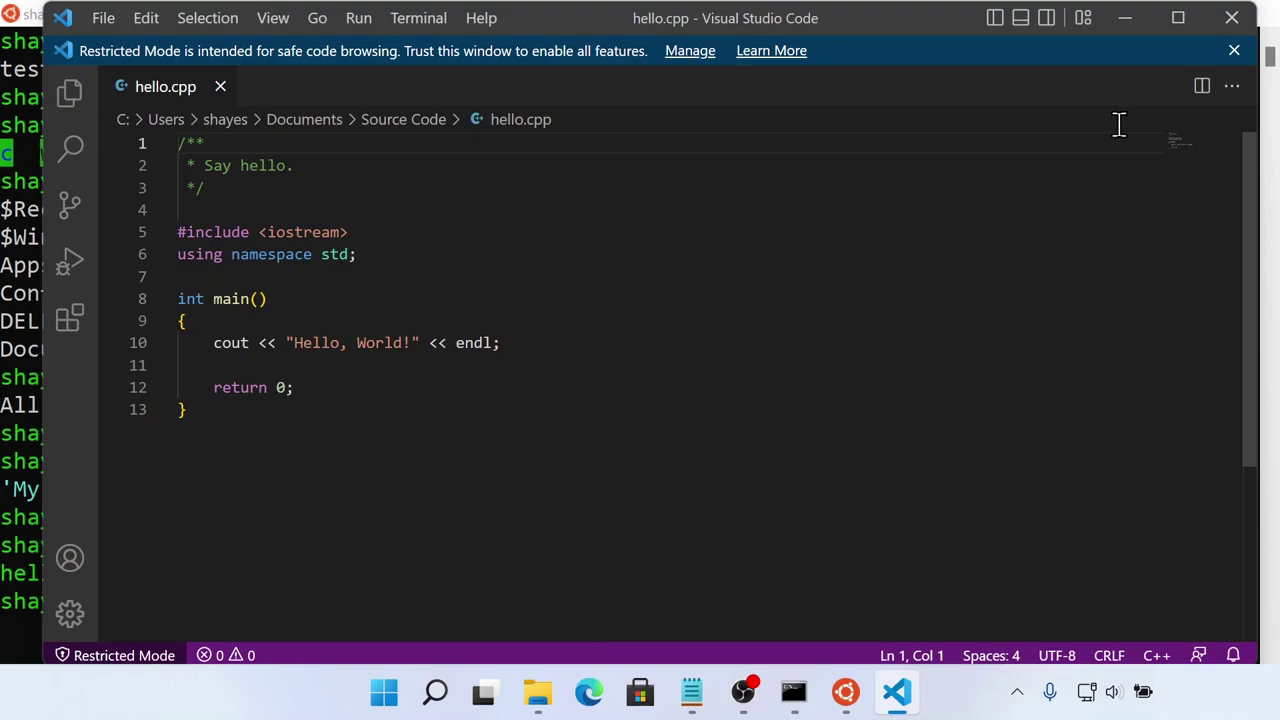
{"action": "left_click", "coordinate": [1238, 28]}
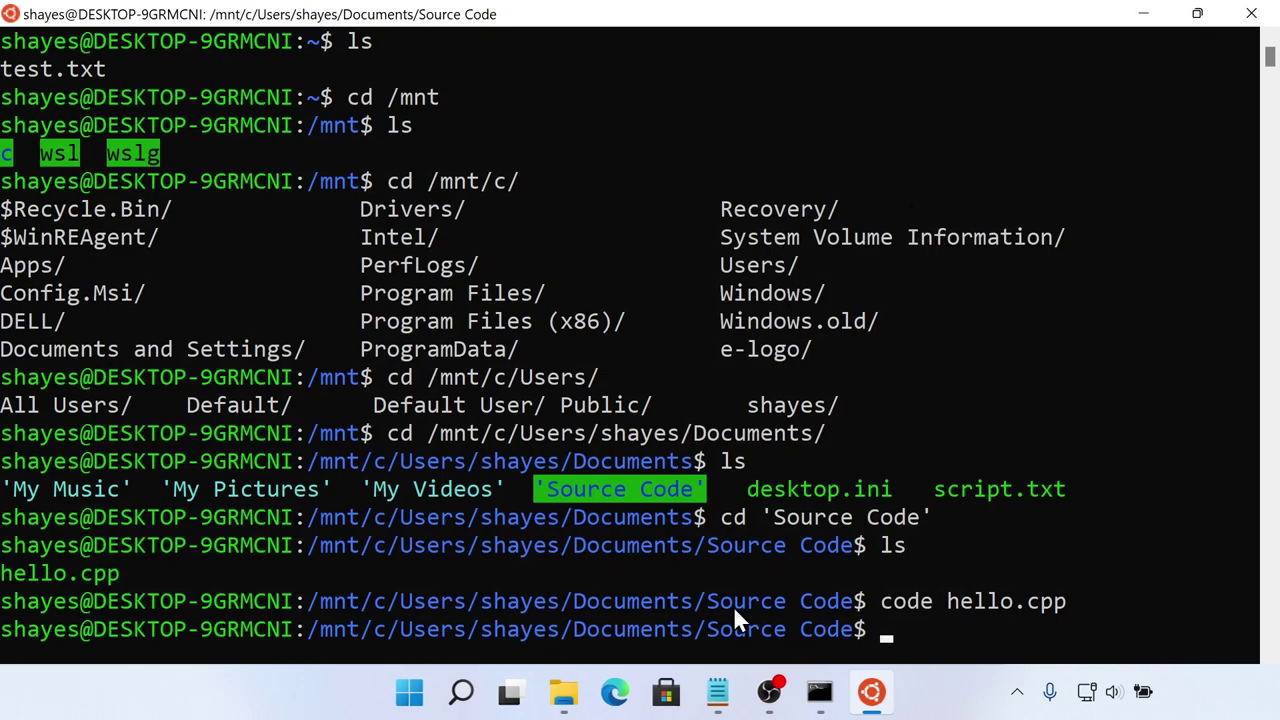
- Return to the Ubuntu home directory with the command cd ~
{"action": "left_click_drag", "start_coordinate": [698, 628], "coordinate": [840, 645]}
{"action": "right_click", "coordinate": [840, 655]}
{"action": "type", "text": "cd ~"}
{"action": "key", "text": "Return"}
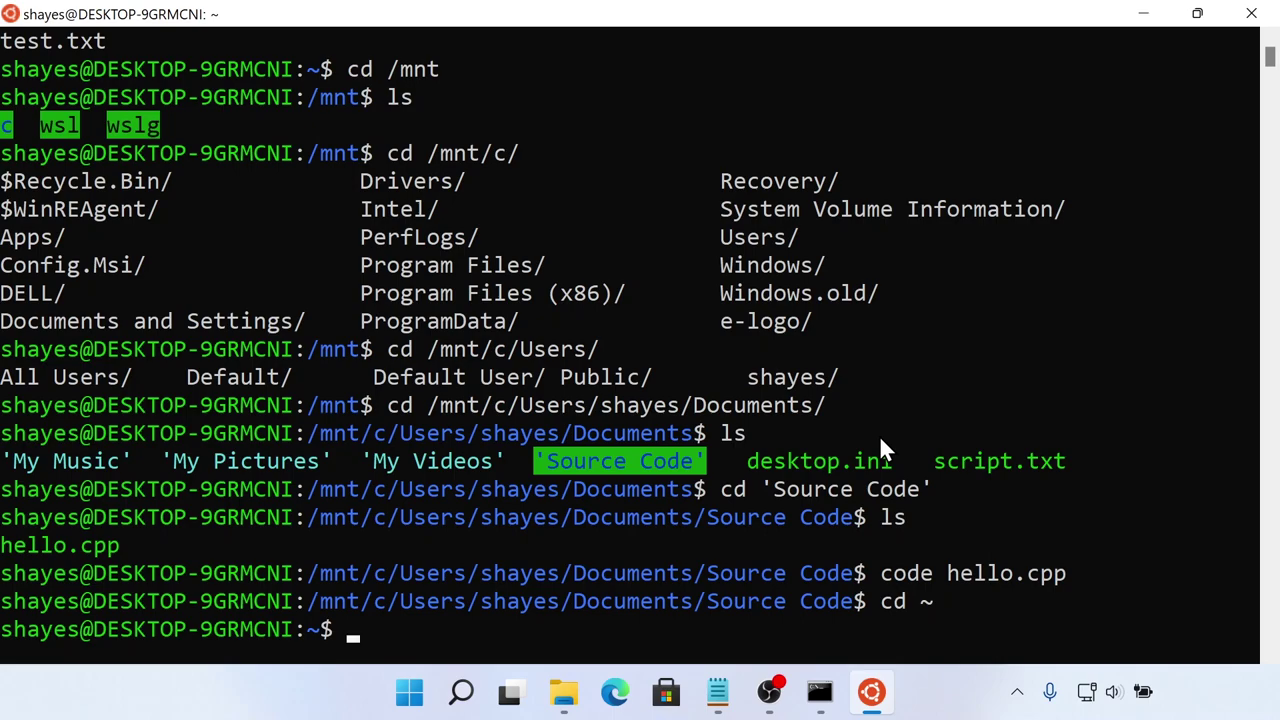
- Try to create a symbolic link with ln -s codeInWindows followed by the quoted full path of the Source Code folder, and list the home directory
{"action": "type", "text": "ln -s codeIn"}
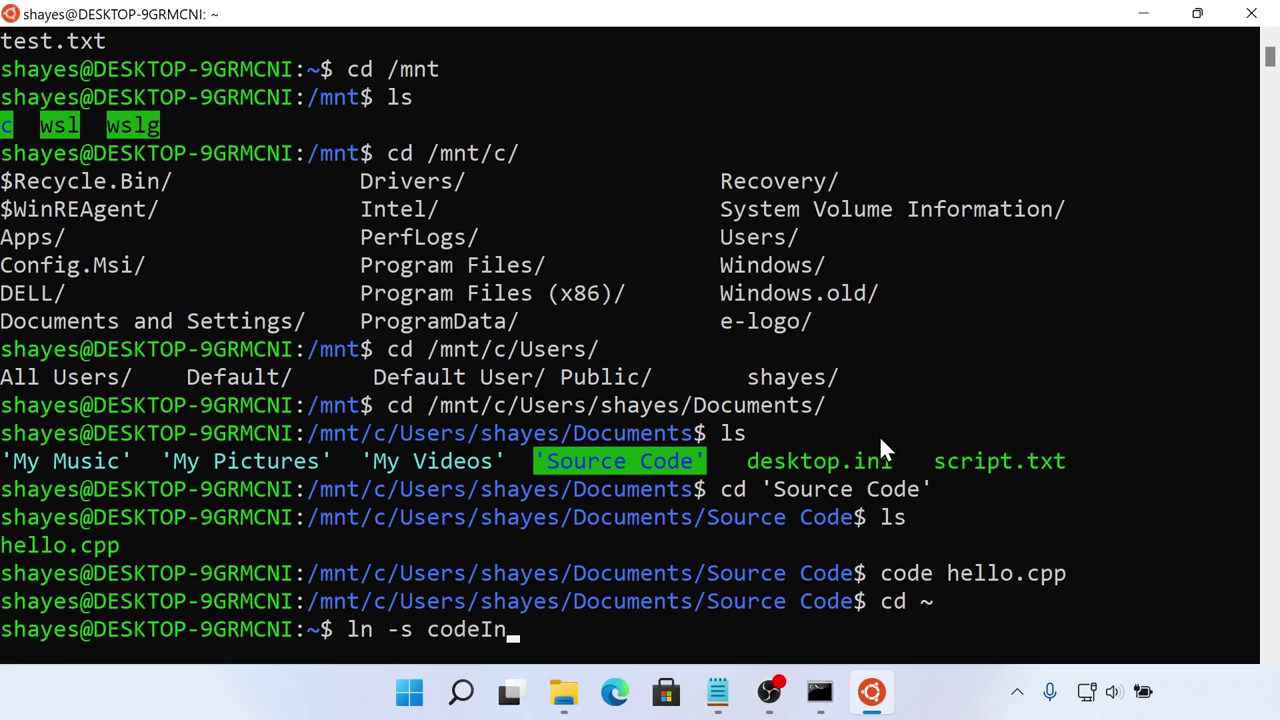
{"action": "type", "text": "Windows"}
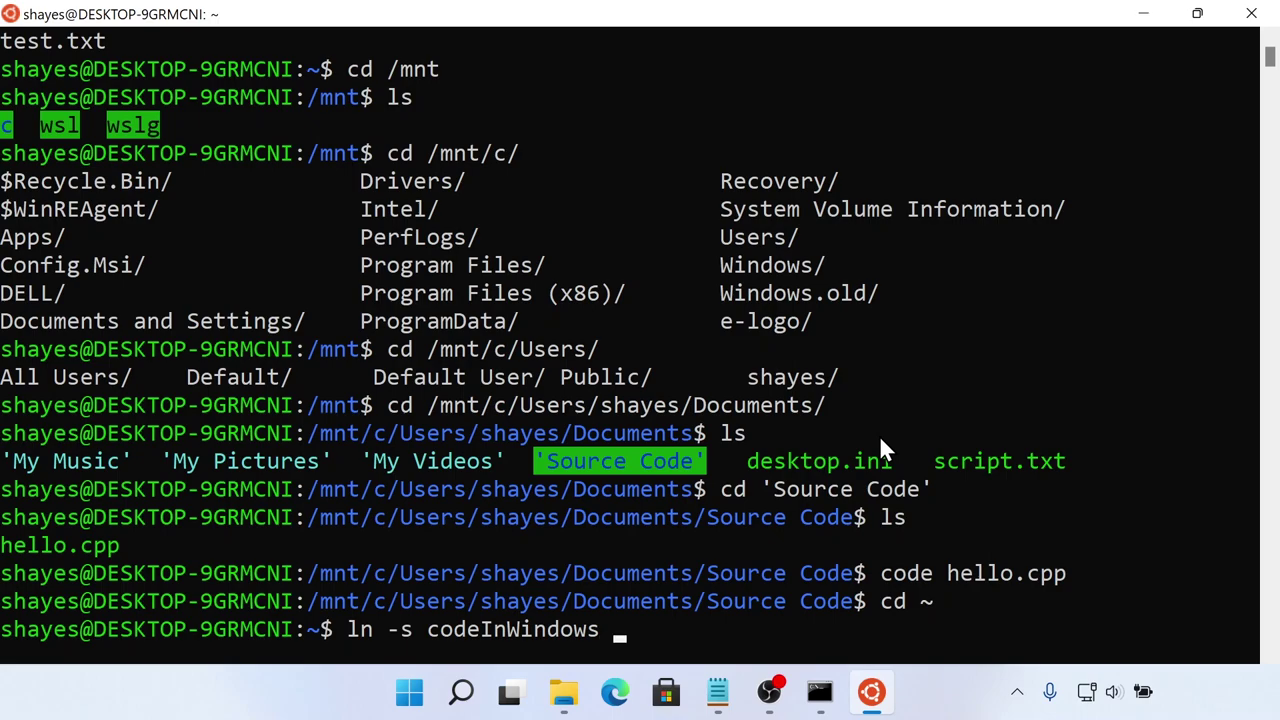
{"action": "left_click_drag", "start_coordinate": [310, 601], "coordinate": [849, 611]}
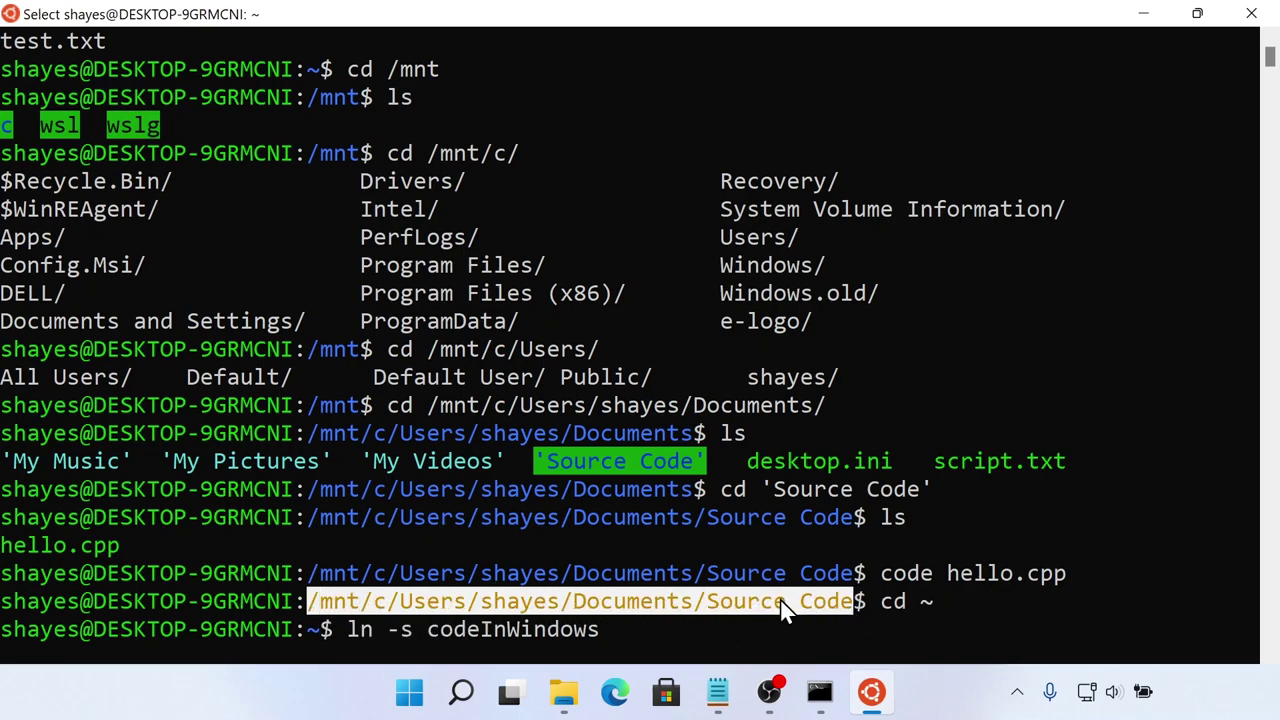
{"action": "right_click", "coordinate": [732, 619]}
{"action": "type", "text": "'"}
{"action": "left_click_drag", "start_coordinate": [318, 603], "coordinate": [830, 600]}
{"action": "right_click", "coordinate": [830, 603]}
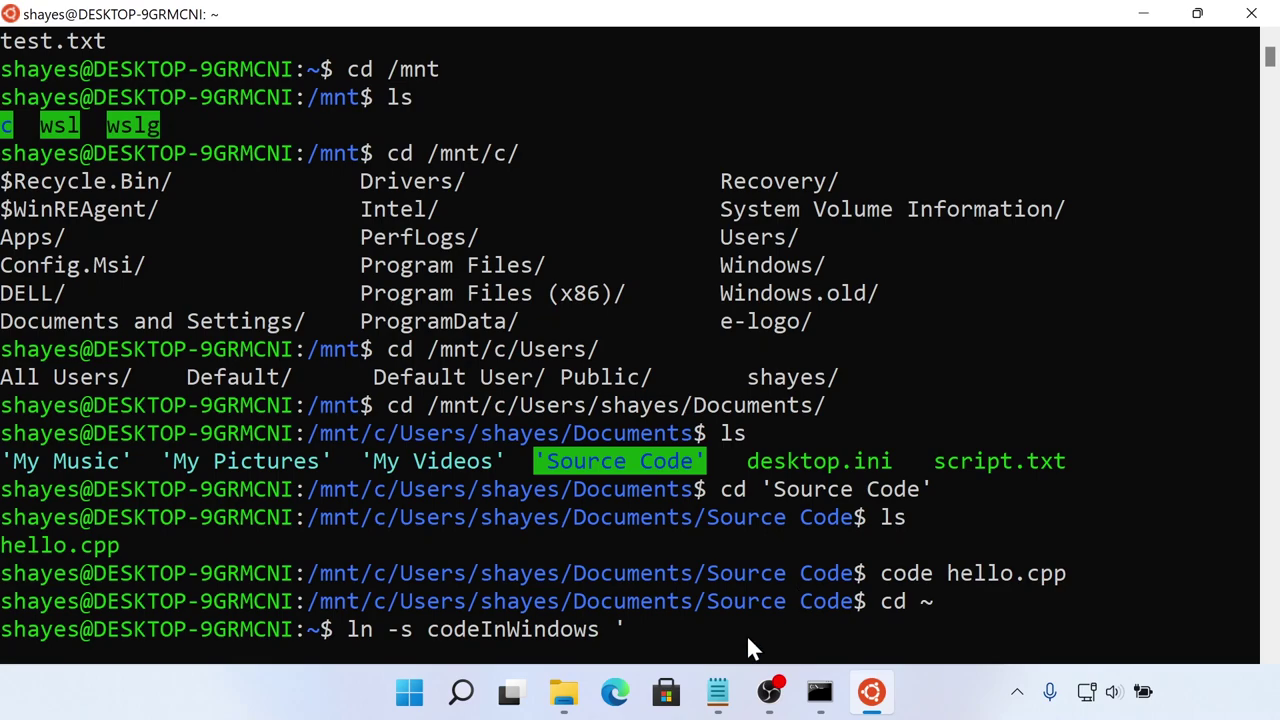
{"action": "right_click", "coordinate": [746, 633]}
{"action": "type", "text": "'"}
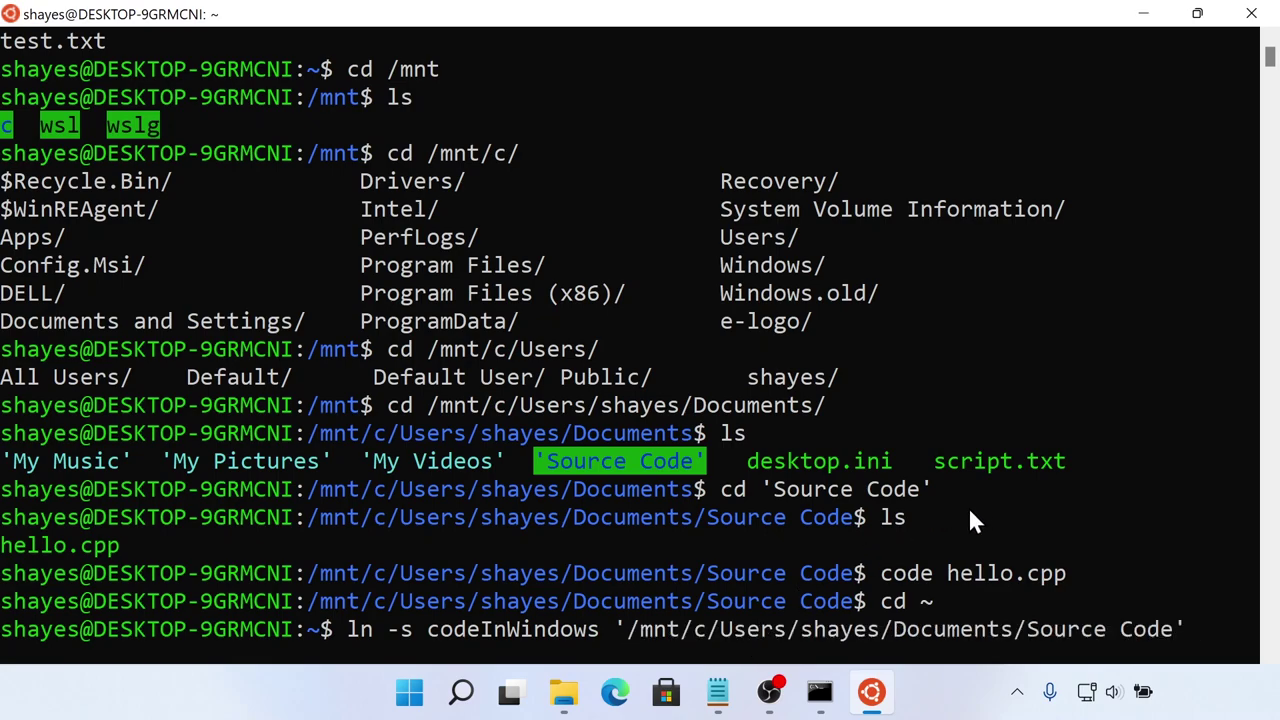
{"action": "key", "text": "Return"}
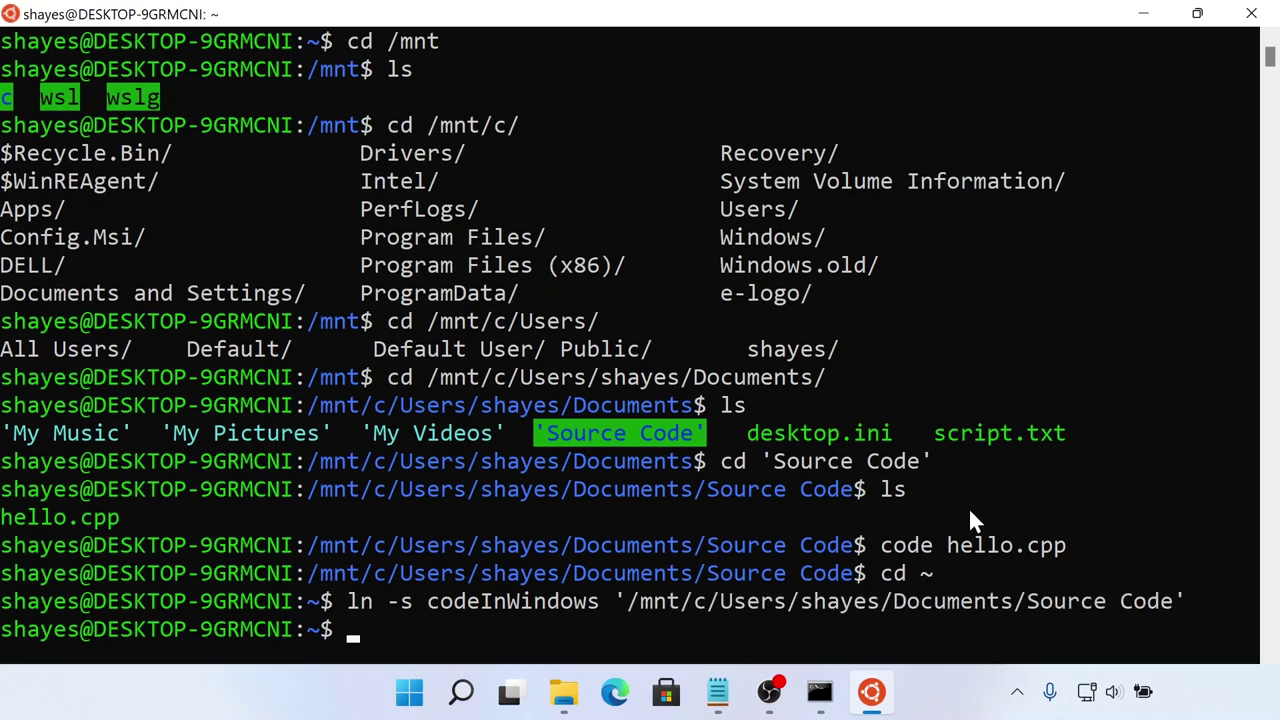
{"action": "type", "text": "ls"}
{"action": "key", "text": "Return"}
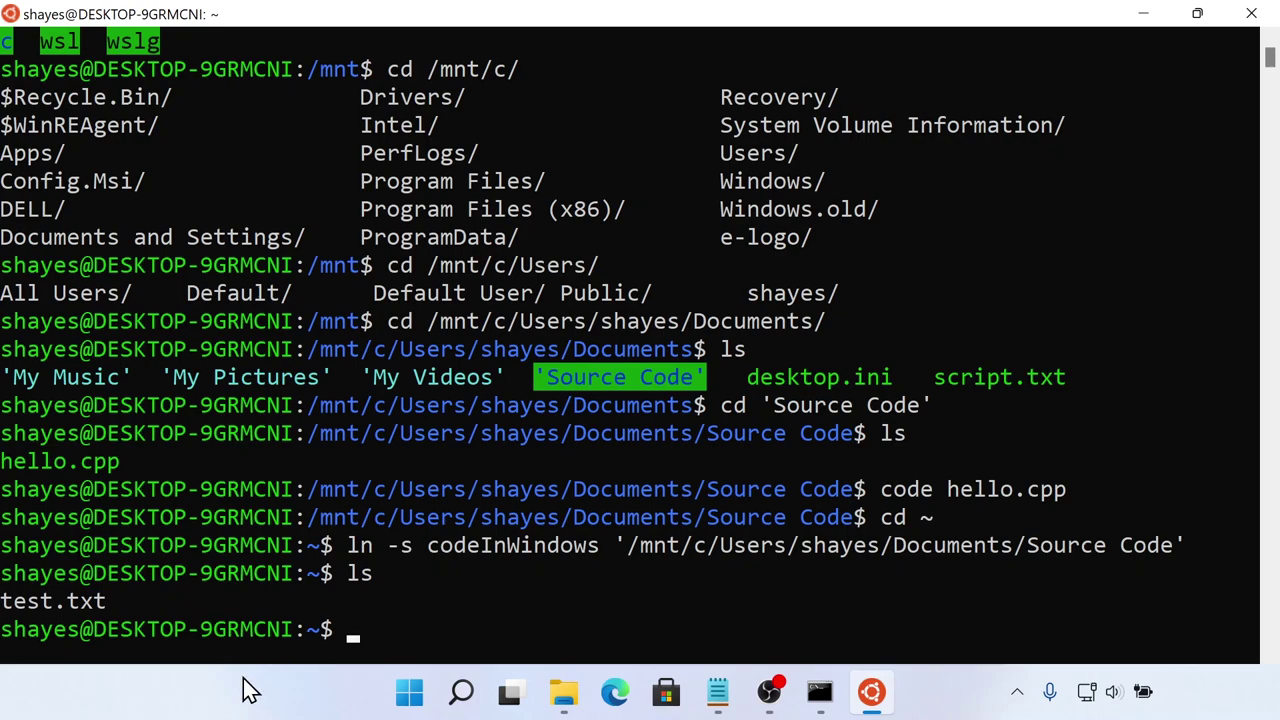
- Recall the earlier ln -s command and remove codeInWindows from before the quoted Source Code path
{"action": "key", "text": "Up"}
{"action": "key", "text": "Up"}
{"action": "key", "text": "Left"}
{"action": "key", "text": "Left"}
{"action": "key", "text": "Left"}
{"action": "key", "text": "Left"}
{"action": "key", "text": "Left"}
{"action": "key", "text": "Left"}
{"action": "key", "text": "Left"}
{"action": "key", "text": "Left"}
{"action": "key", "text": "Left"}
{"action": "key", "text": "Left"}
{"action": "key", "text": "Left"}
{"action": "key", "text": "Left"}
{"action": "key", "text": "Left"}
{"action": "key", "text": "Left"}
{"action": "key", "text": "Left"}
{"action": "key", "text": "Left"}
{"action": "key", "text": "Left"}
{"action": "key", "text": "Left"}
{"action": "key", "text": "Left"}
{"action": "key", "text": "Left"}
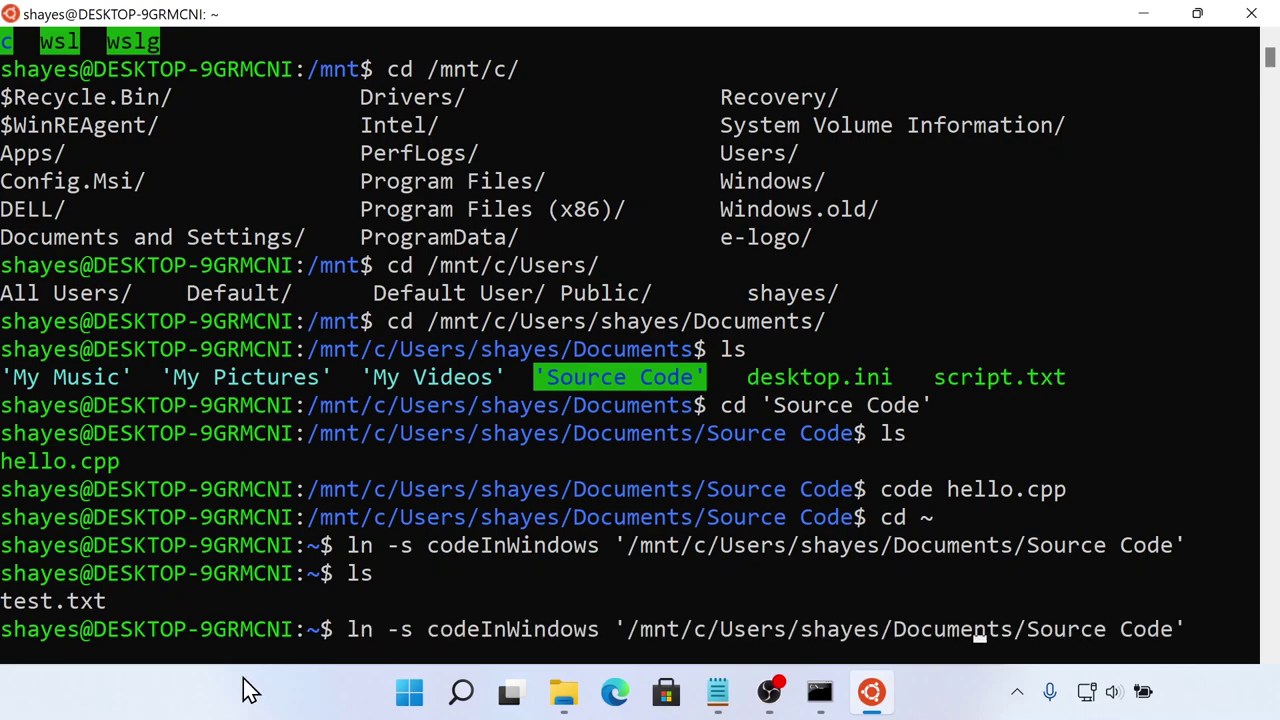
{"action": "key", "text": "BackSpace"}
{"action": "key", "text": "BackSpace"}
{"action": "key", "text": "BackSpace"}
{"action": "key", "text": "BackSpace"}
{"action": "key", "text": "BackSpace"}
{"action": "key", "text": "BackSpace"}
{"action": "key", "text": "BackSpace"}
{"action": "key", "text": "BackSpace"}
{"action": "key", "text": "BackSpace"}
{"action": "key", "text": "BackSpace"}
{"action": "key", "text": "BackSpace"}
{"action": "key", "text": "BackSpace"}
{"action": "key", "text": "BackSpace"}
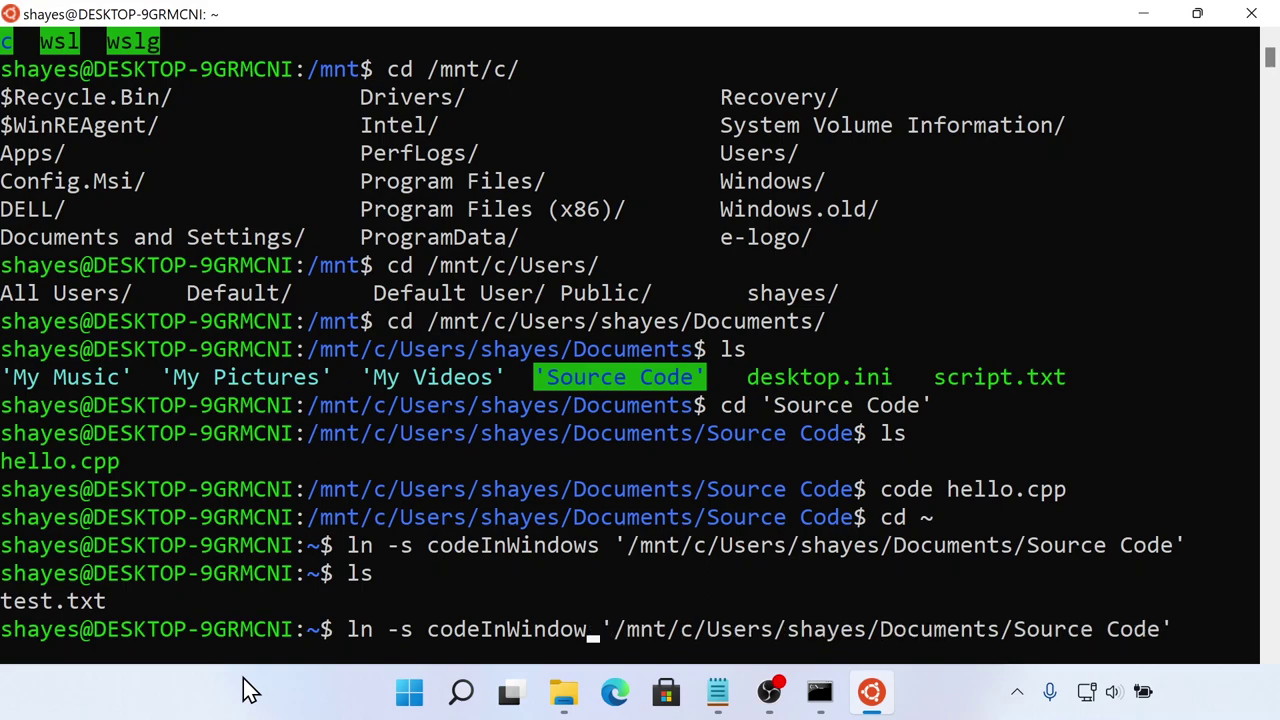
{"action": "key", "text": "BackSpace"}
- Add codeInWindows after the quoted Source Code path in the ln -s command, run it, and list the home directory
{"action": "key", "text": "Right"}
{"action": "key", "text": "Right"}
{"action": "key", "text": "Right"}
{"action": "key", "text": "Right"}
{"action": "key", "text": "Right"}
{"action": "key", "text": "Right"}
{"action": "key", "text": "Right"}
{"action": "key", "text": "Right"}
{"action": "key", "text": "Right"}
{"action": "key", "text": "Right"}
{"action": "key", "text": "Right"}
{"action": "key", "text": "Right"}
{"action": "key", "text": "Right"}
{"action": "key", "text": "Right"}
{"action": "key", "text": "Right"}
{"action": "key", "text": "Right"}
{"action": "key", "text": "Right"}
{"action": "key", "text": "Right"}
{"action": "key", "text": "Right"}
{"action": "key", "text": "Right"}
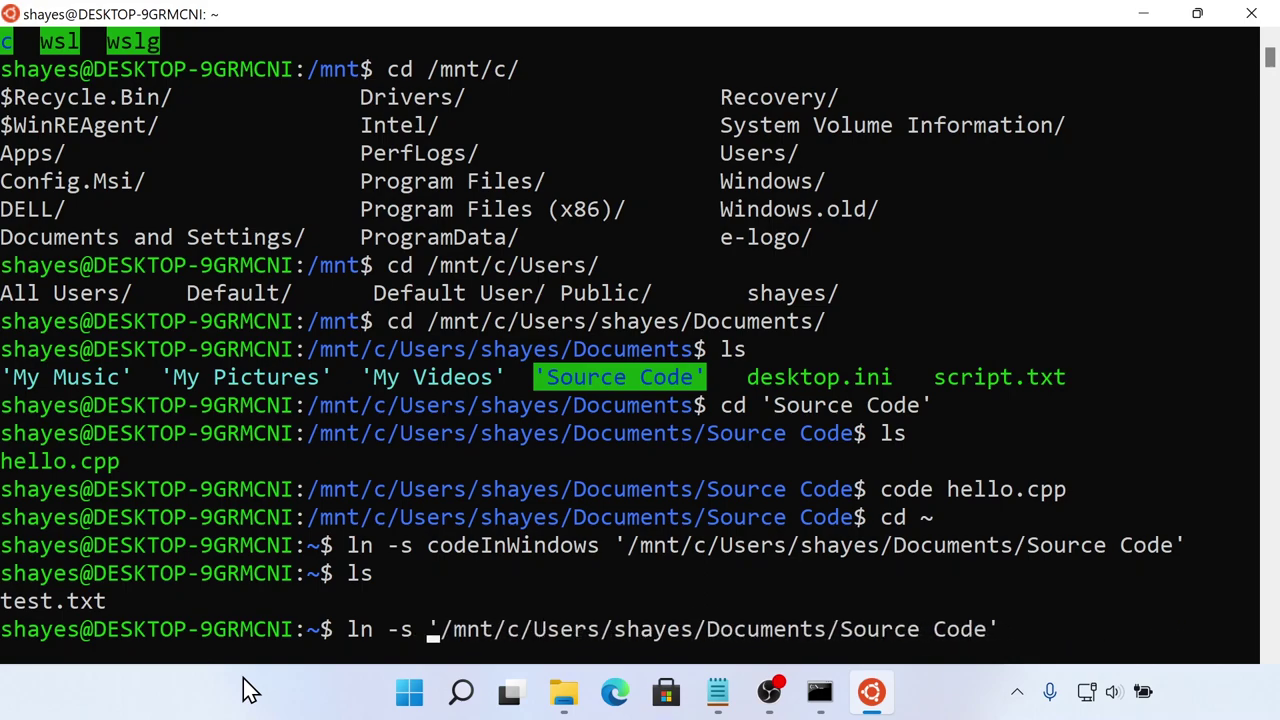
{"action": "key", "text": "Right"}
{"action": "key", "text": "Right"}
{"action": "key", "text": "Right"}
{"action": "key", "text": "Right"}
{"action": "key", "text": "Right"}
{"action": "key", "text": "Right"}
{"action": "key", "text": "Right"}
{"action": "key", "text": "Right"}
{"action": "key", "text": "Right"}
{"action": "key", "text": "Right"}
{"action": "key", "text": "Right"}
{"action": "key", "text": "Right"}
{"action": "key", "text": "Right"}
{"action": "key", "text": "Right"}
{"action": "key", "text": "Right"}
{"action": "key", "text": "Right"}
{"action": "key", "text": "Right"}
{"action": "key", "text": "Right"}
{"action": "type", "text": "codeInWindows"}
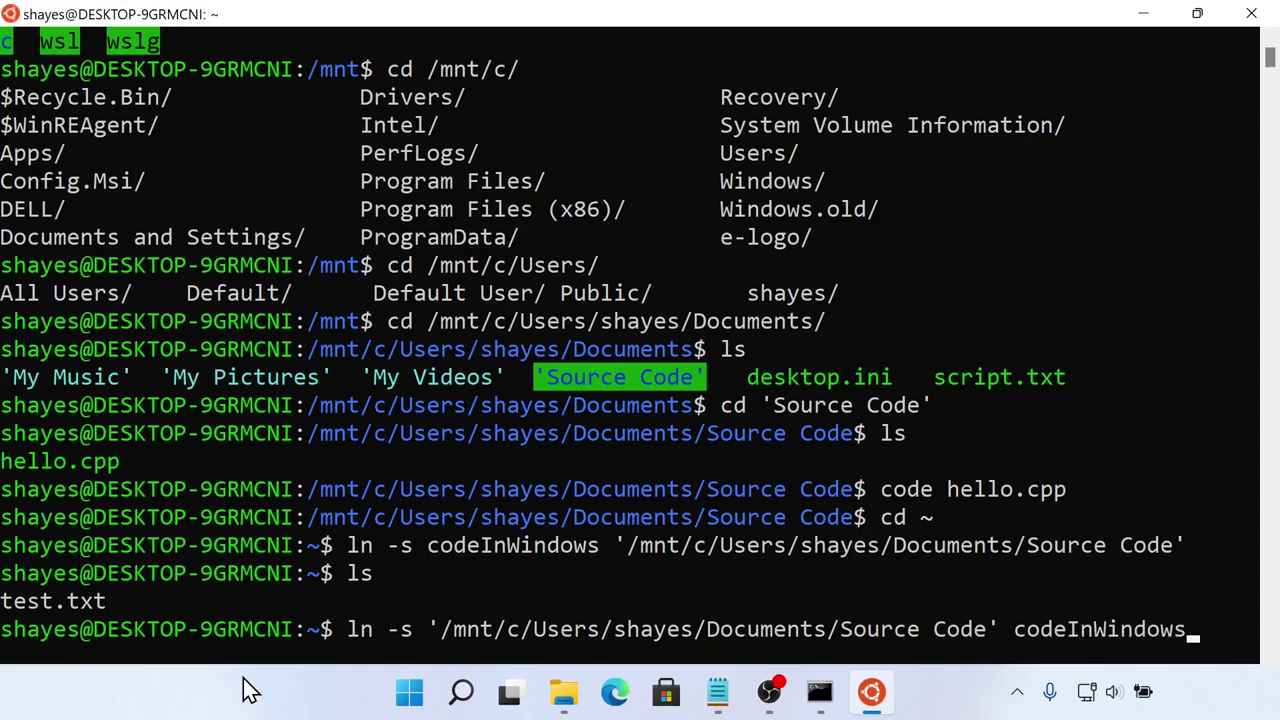
{"action": "key", "text": "Return"}
{"action": "type", "text": "ls"}
{"action": "key", "text": "Return"}
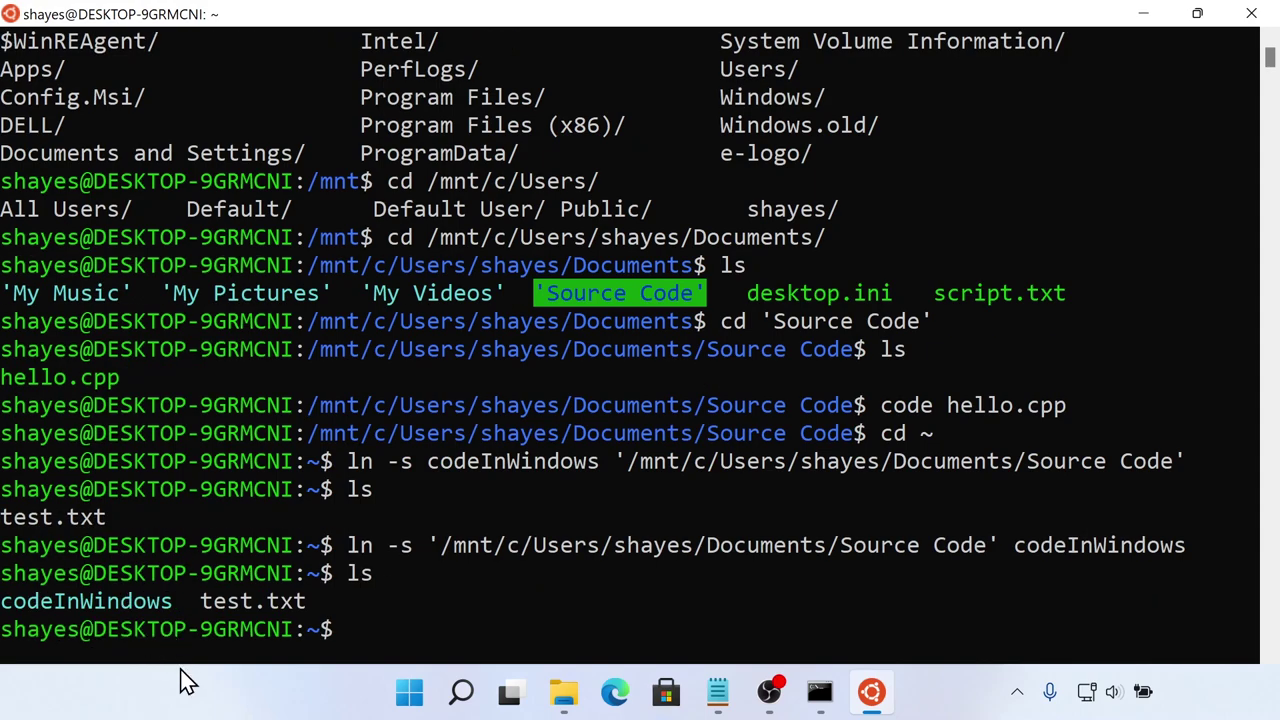
- Change into the codeInWindows directory, list its contents with ls, and highlight hello.cpp in the listing
{"action": "type", "text": "cd cod"}
{"action": "key", "text": "Tab"}
{"action": "key", "text": "Return"}
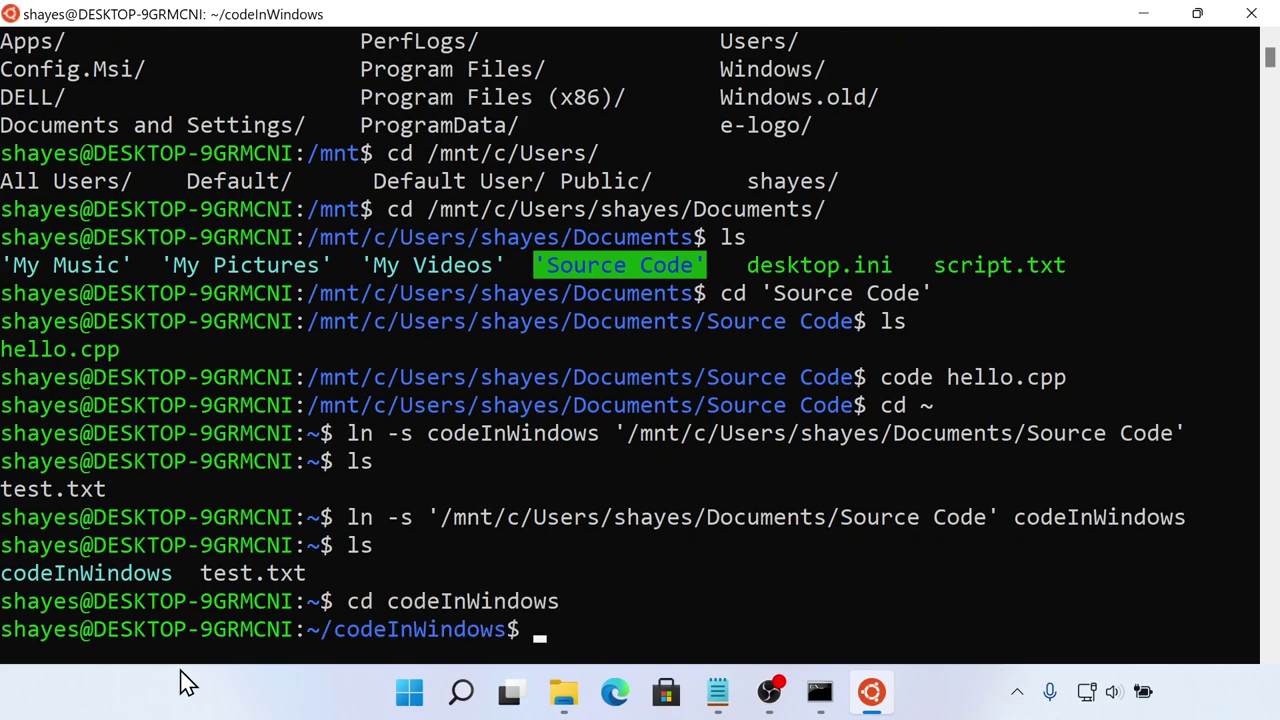
{"action": "type", "text": "ls"}
{"action": "key", "text": "Return"}
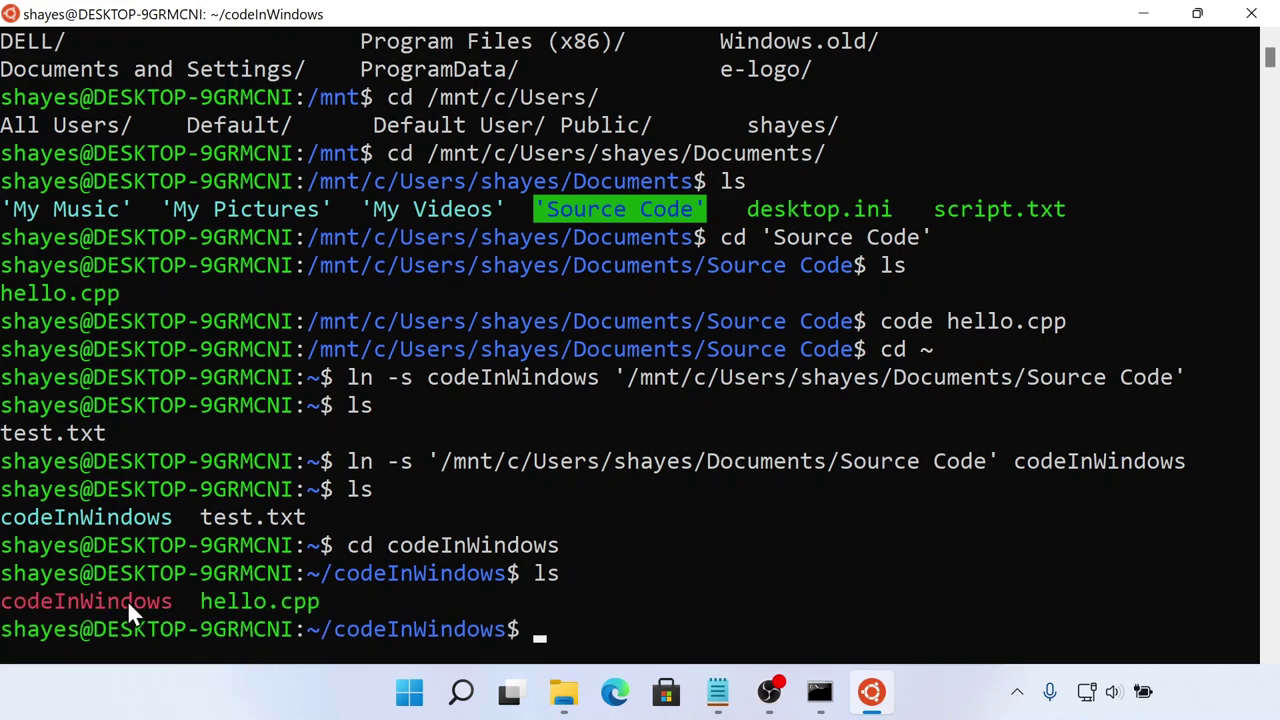
{"action": "double_click", "coordinate": [230, 602]}
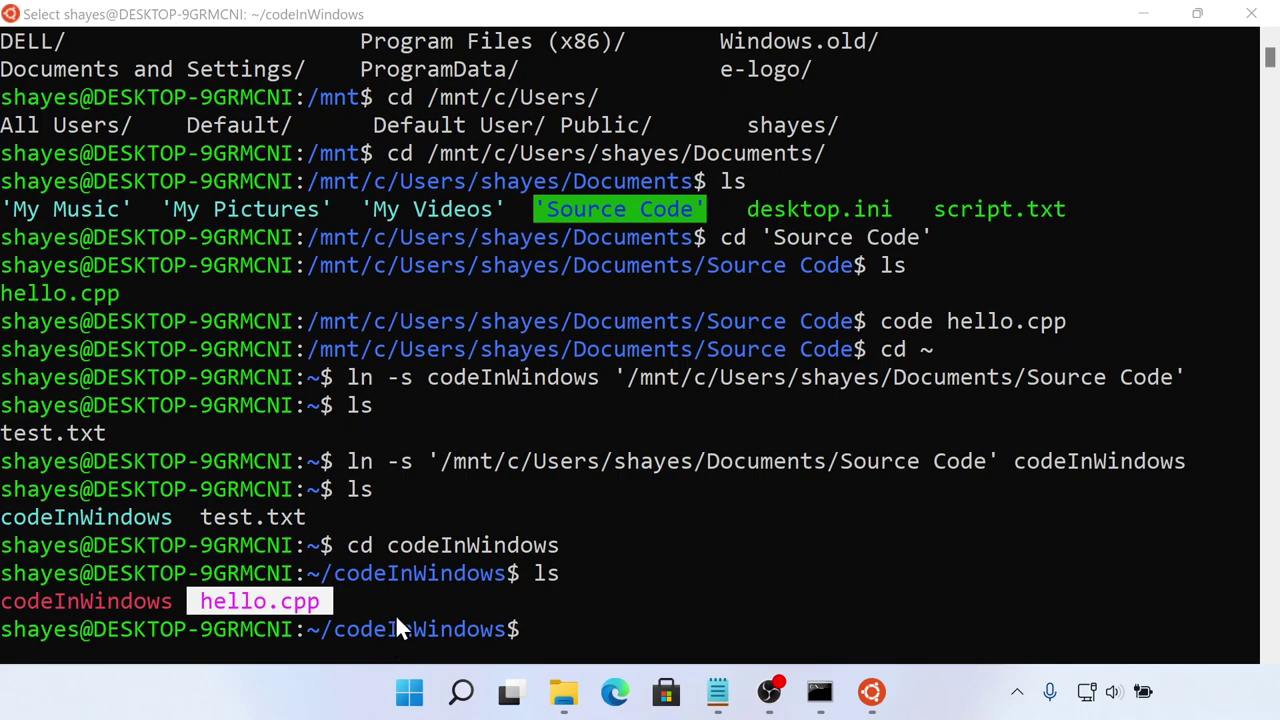
- Switch to File Explorer, delete the stray codeInWindows file from Documents > Source Code, and minimize the window
{"action": "left_click", "coordinate": [564, 700]}
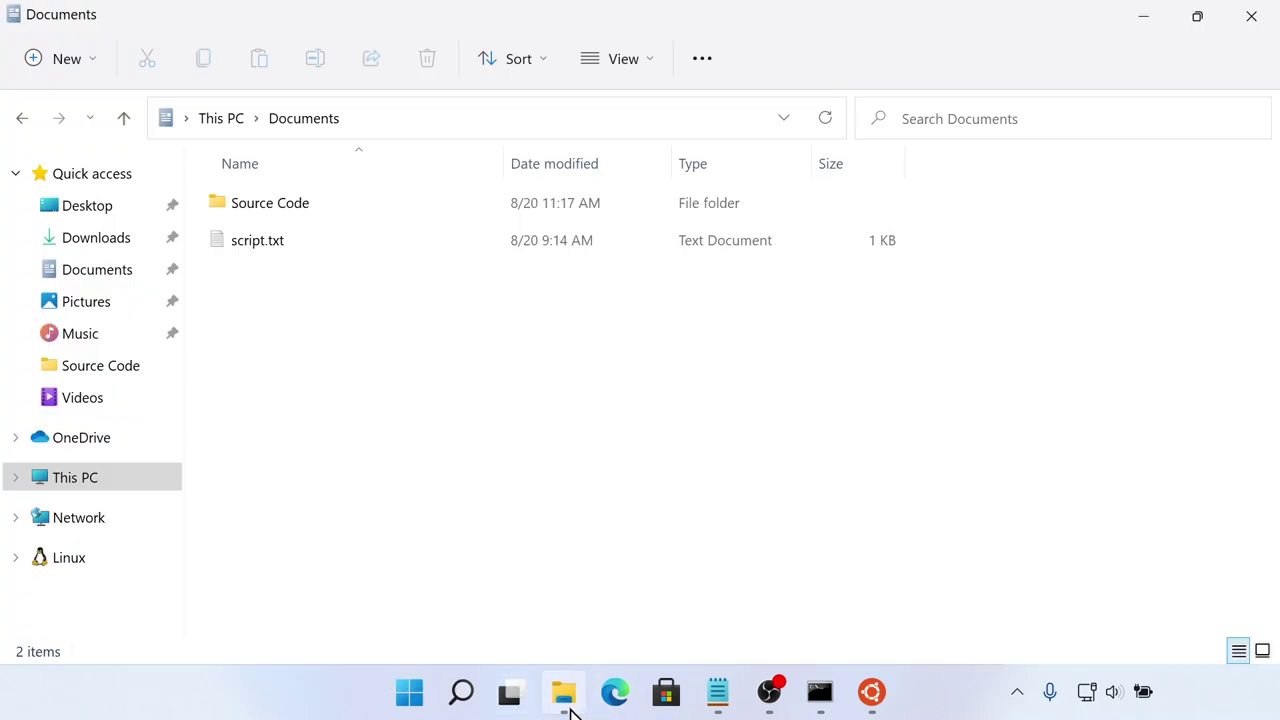
{"action": "double_click", "coordinate": [268, 222]}
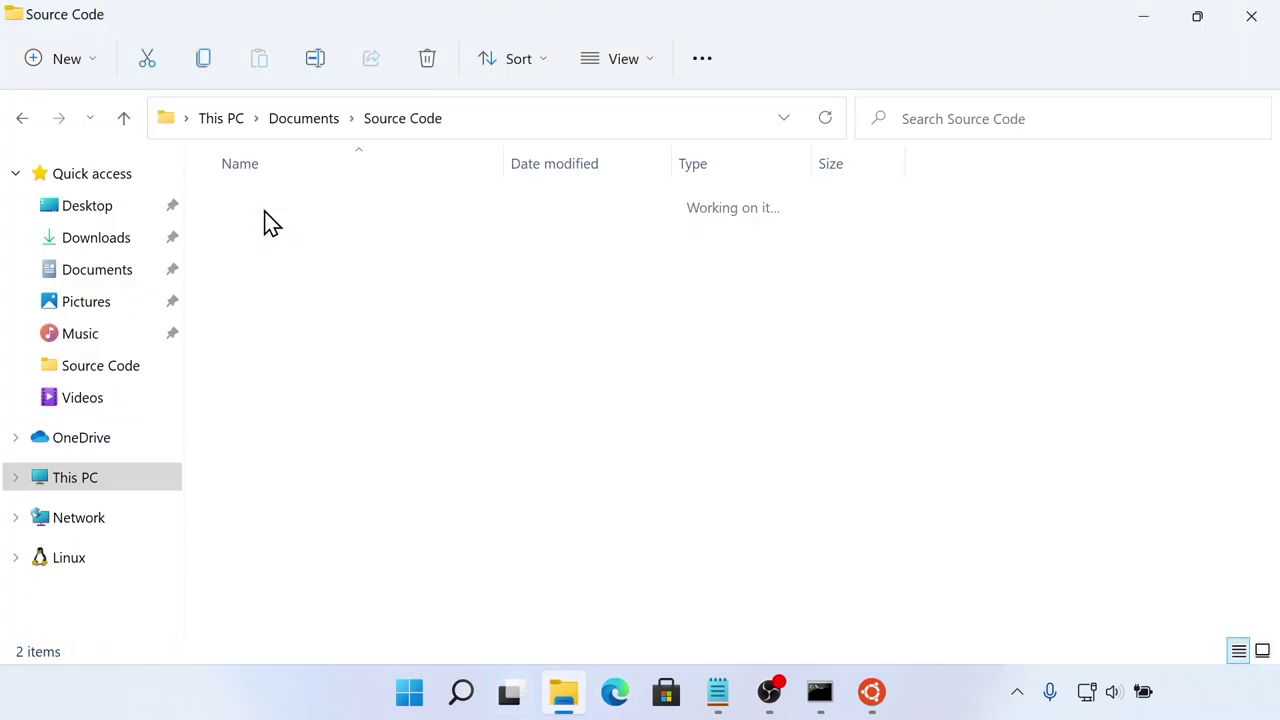
{"action": "left_click", "coordinate": [274, 248]}
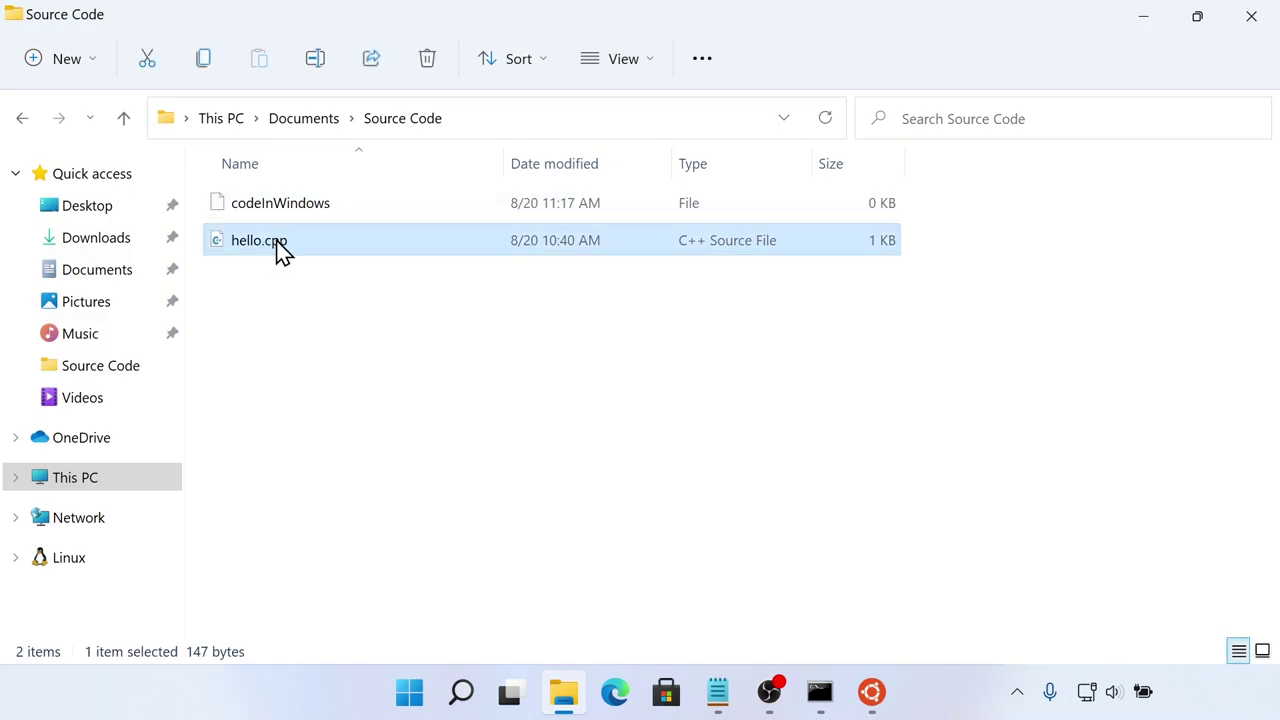
{"action": "left_click", "coordinate": [283, 213]}
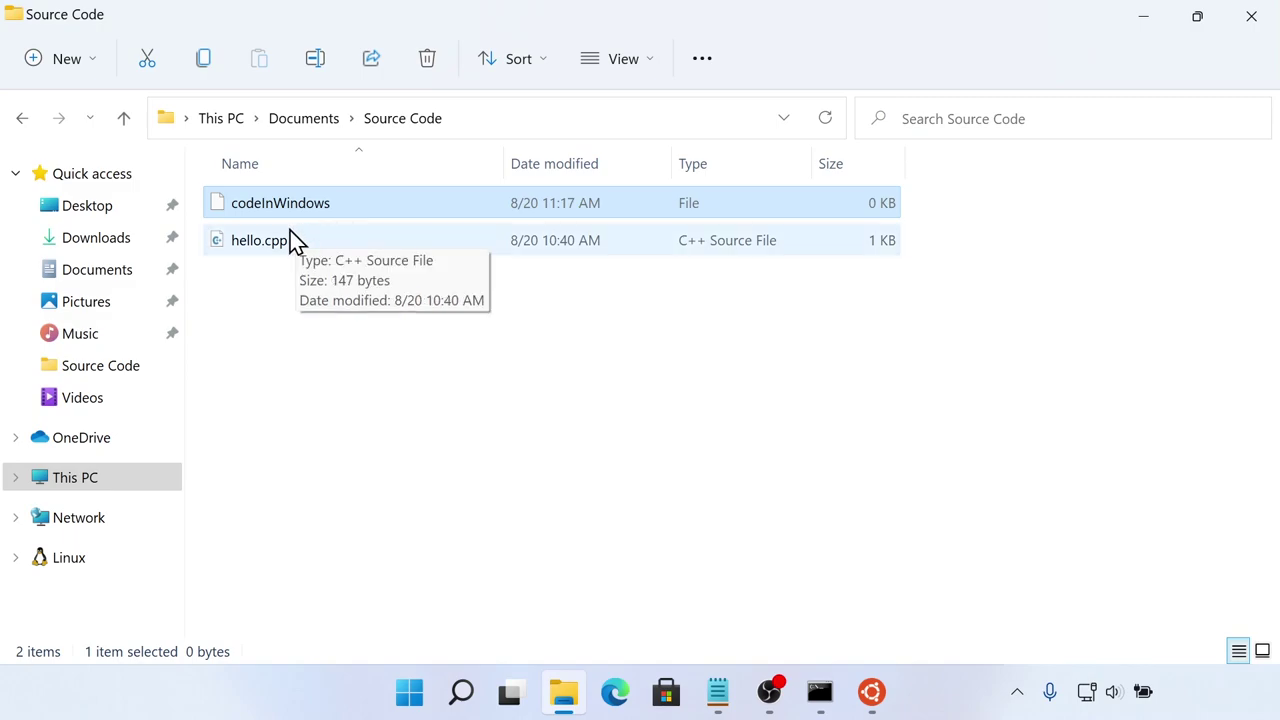
{"action": "key", "text": "Delete"}
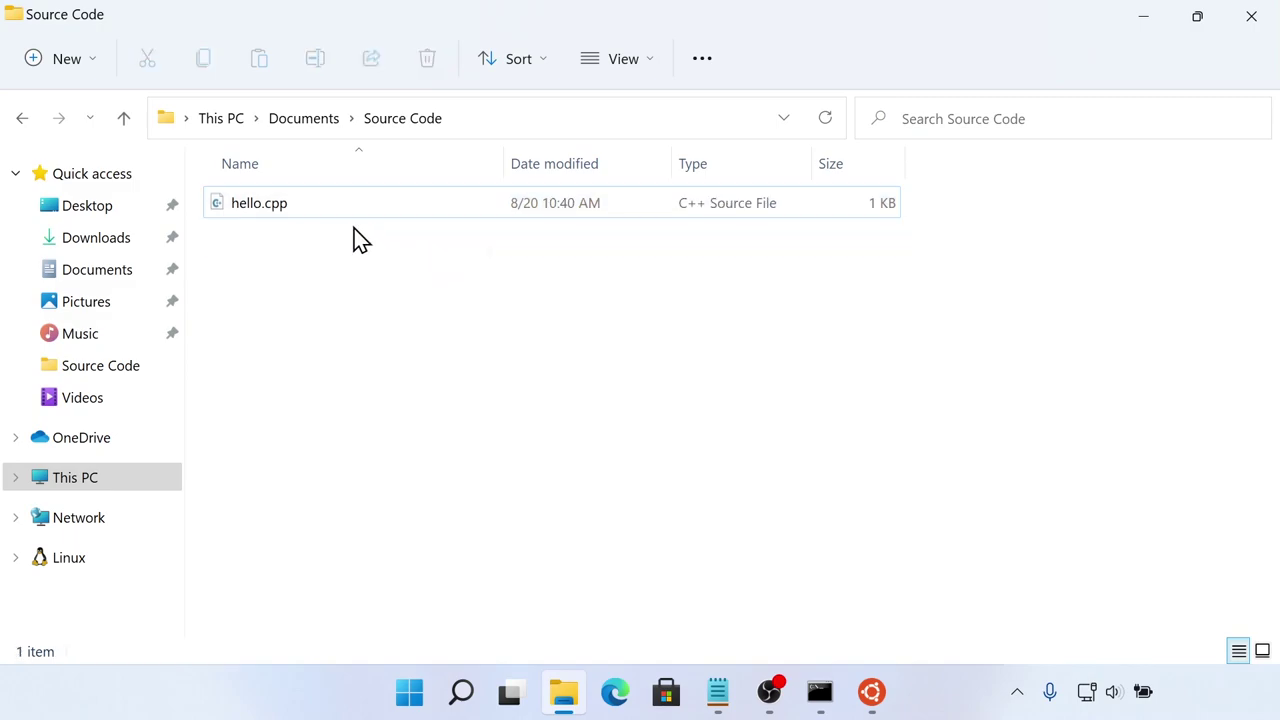
{"action": "left_click", "coordinate": [1144, 20]}
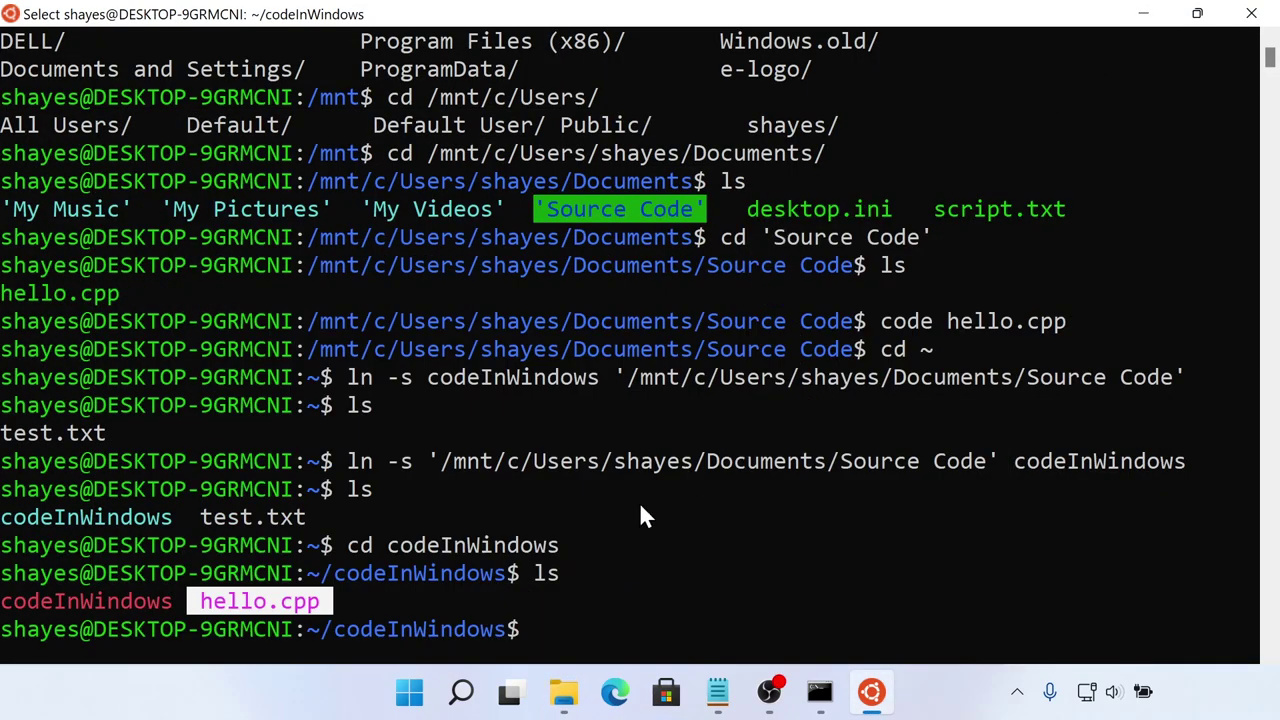
- List the codeInWindows directory again in the Ubuntu terminal and briefly highlight the ~/codeInWindows path in the prompt
{"action": "left_click", "coordinate": [617, 520]}
{"action": "type", "text": "ls"}
{"action": "key", "text": "Return"}
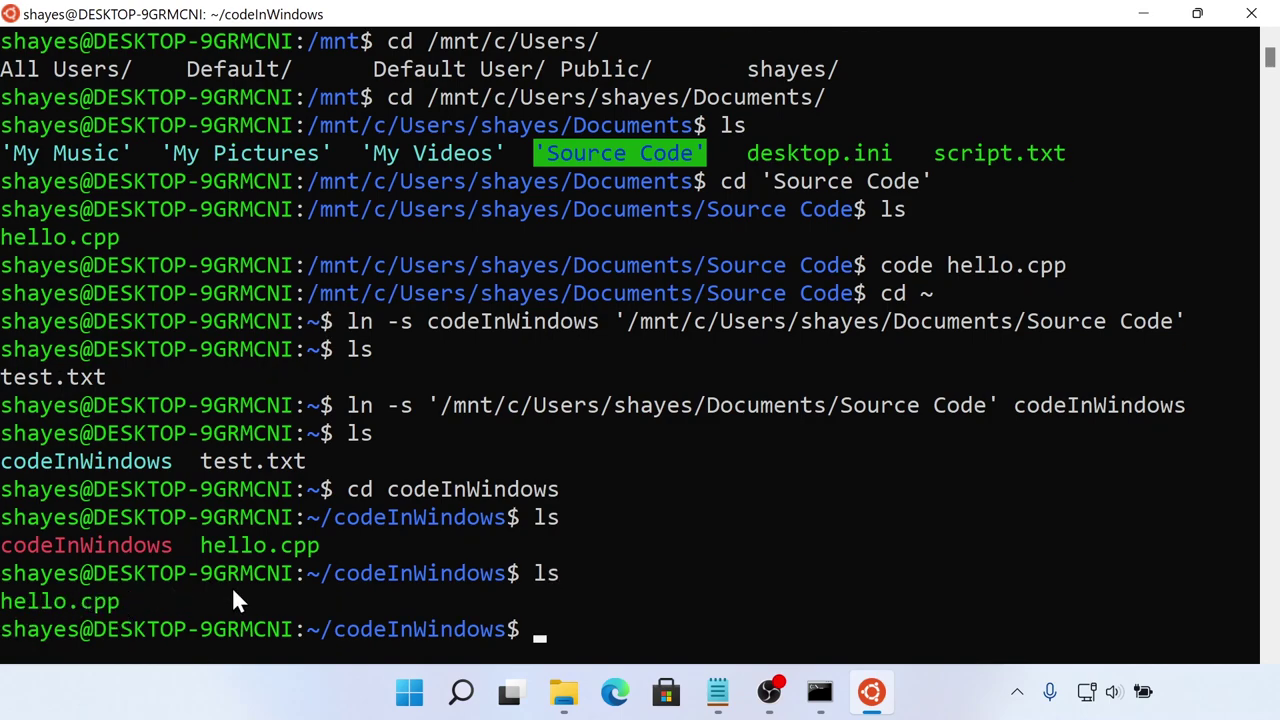
{"action": "left_click_drag", "start_coordinate": [310, 640], "coordinate": [494, 654]}
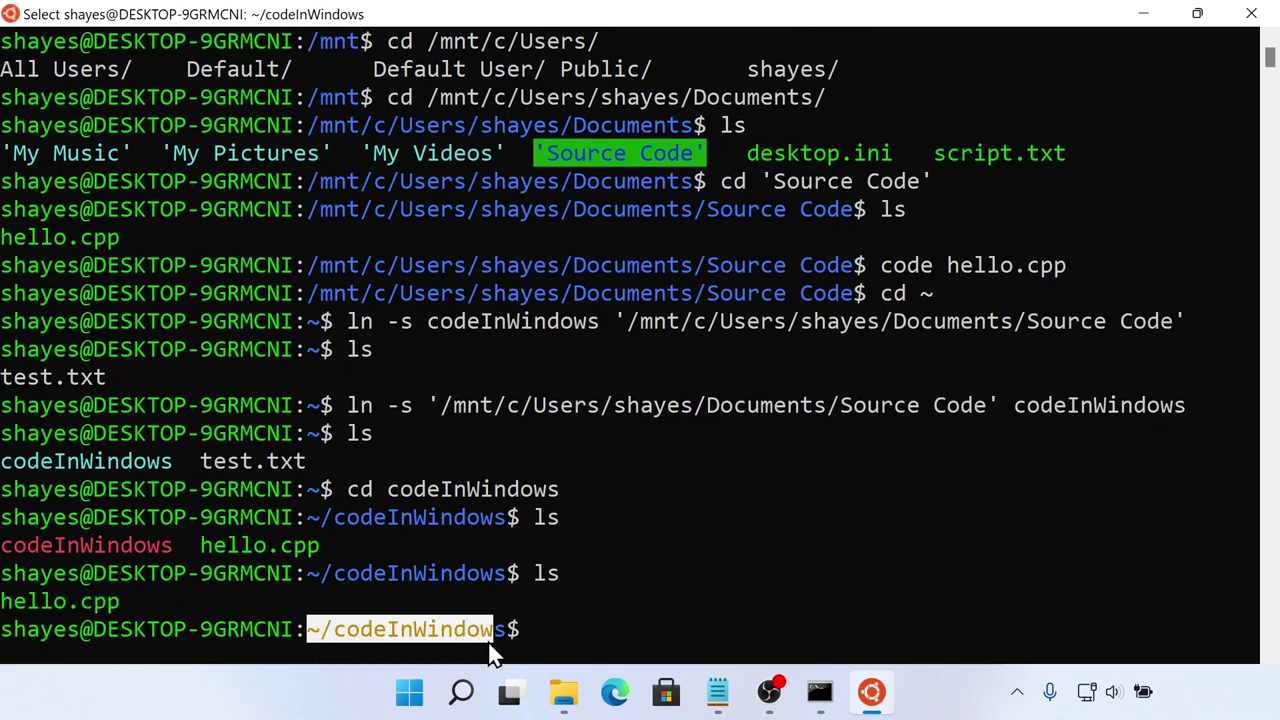
{"action": "left_click", "coordinate": [490, 640]}
{"action": "key", "text": "Escape"}
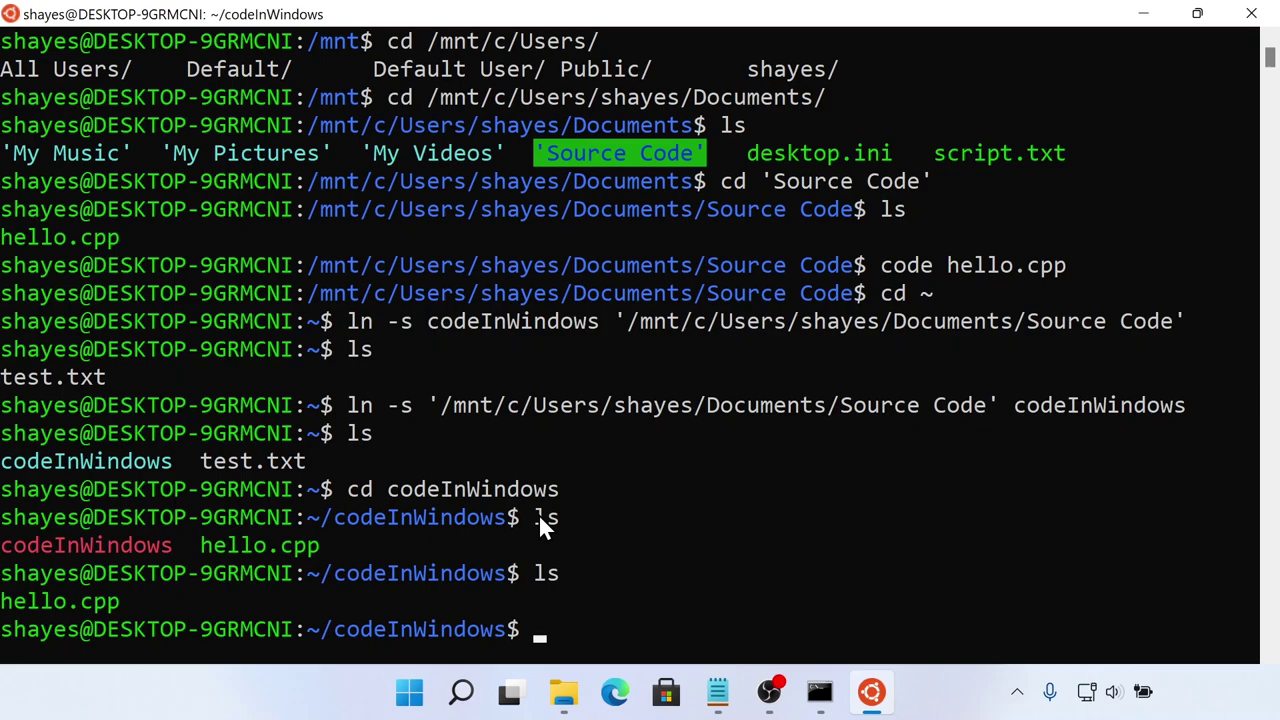
- Return to the Ubuntu home directory with cd ~ and list its contents with ls
{"action": "type", "text": "cd ~"}
{"action": "key", "text": "Return"}
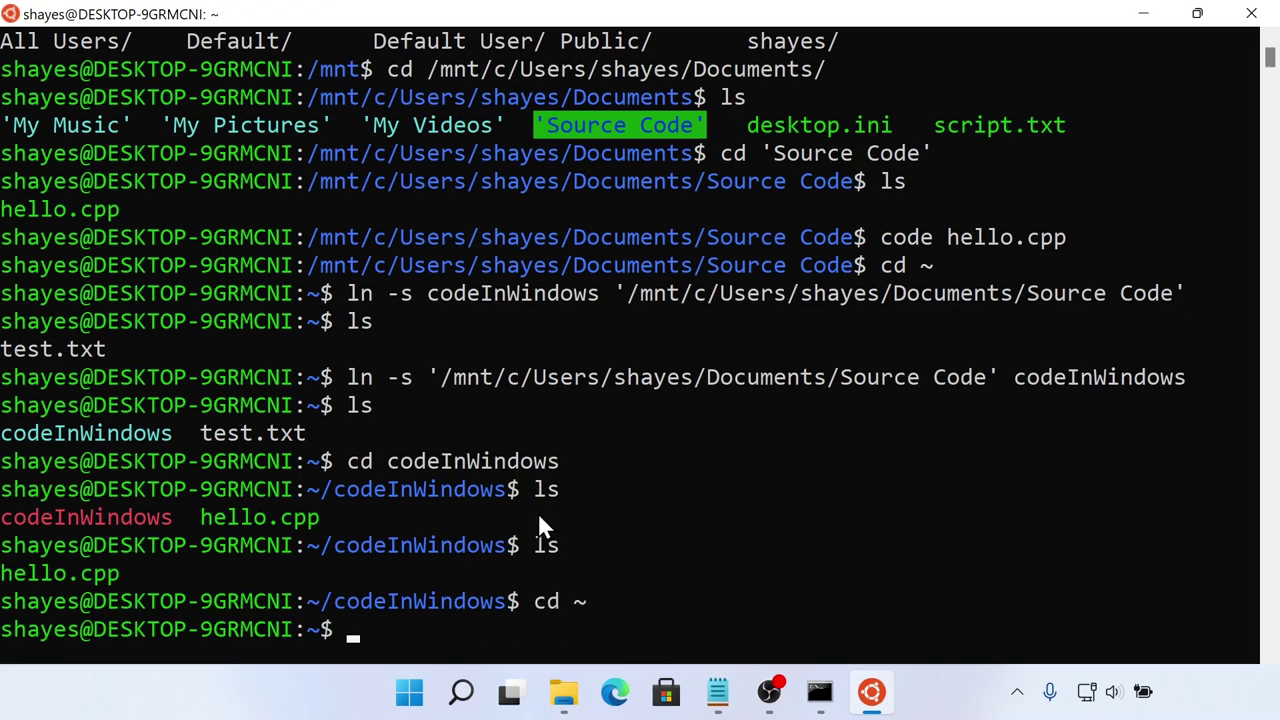
{"action": "type", "text": "ls"}
{"action": "key", "text": "Return"}
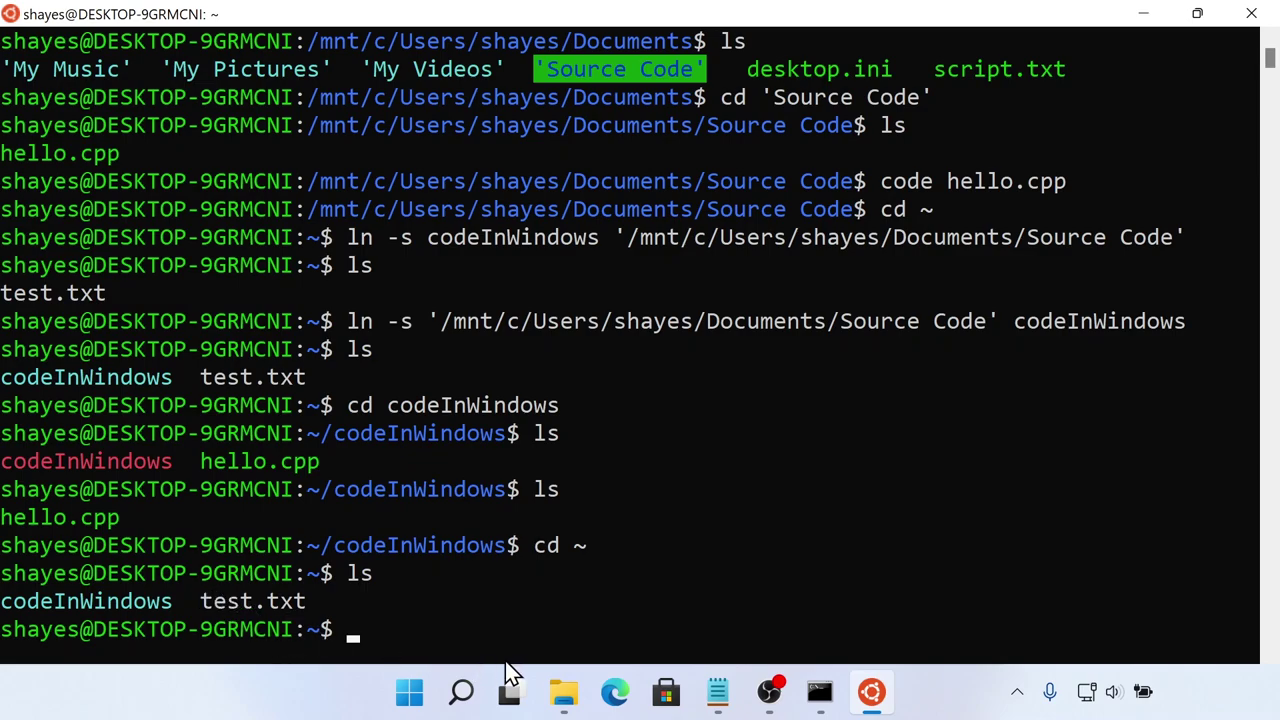
- Switch to File Explorer, view the Linux location, and go to the network path \\WSL$
{"action": "left_click", "coordinate": [566, 694]}
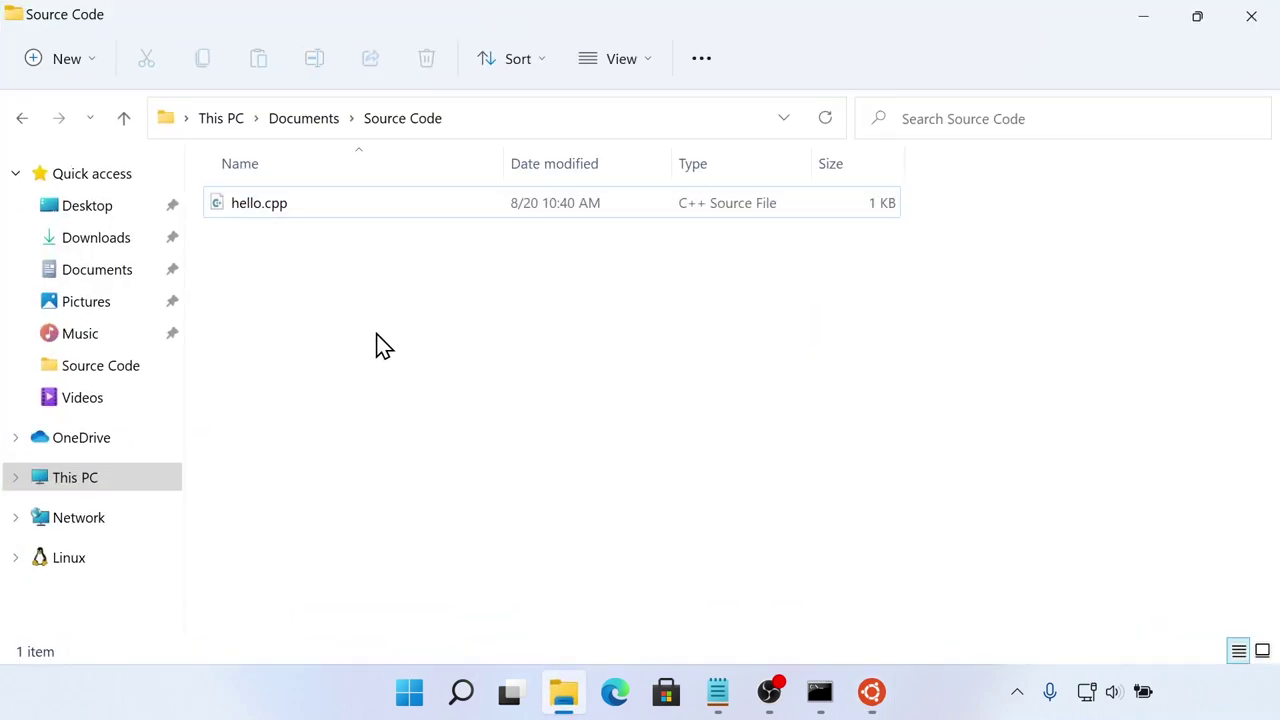
{"action": "left_click", "coordinate": [73, 560]}
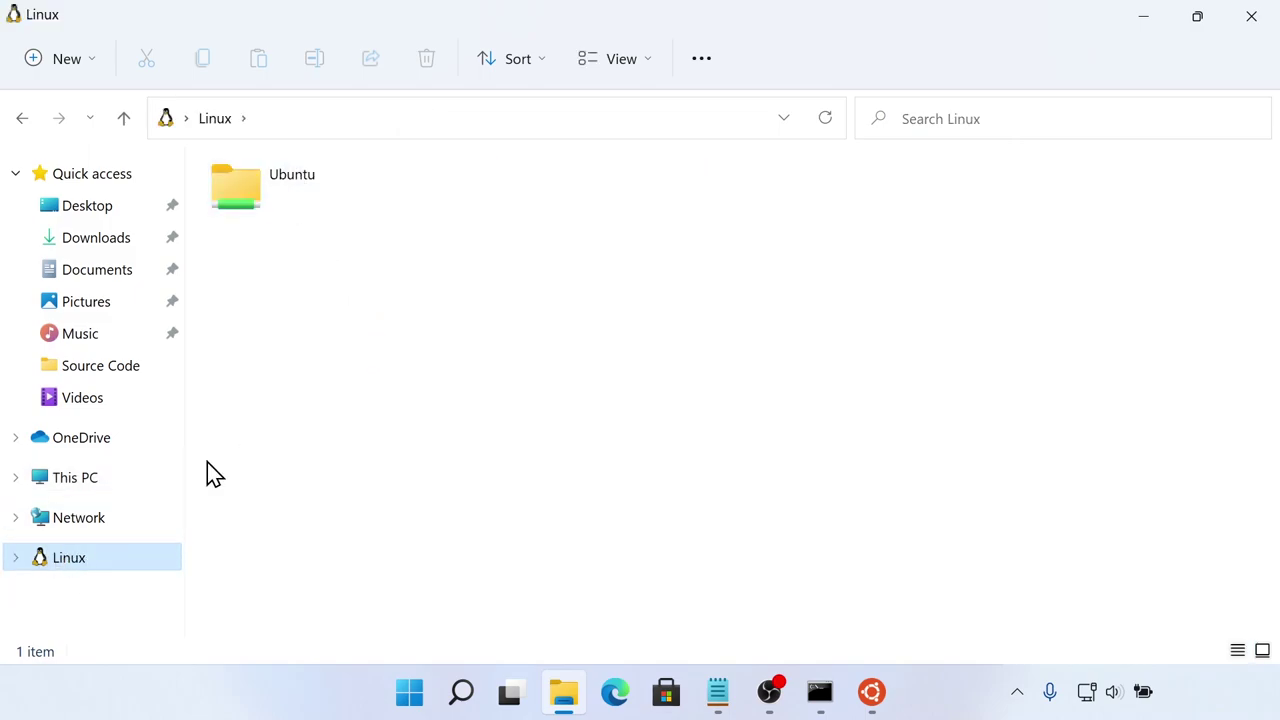
{"action": "left_click", "coordinate": [292, 118]}
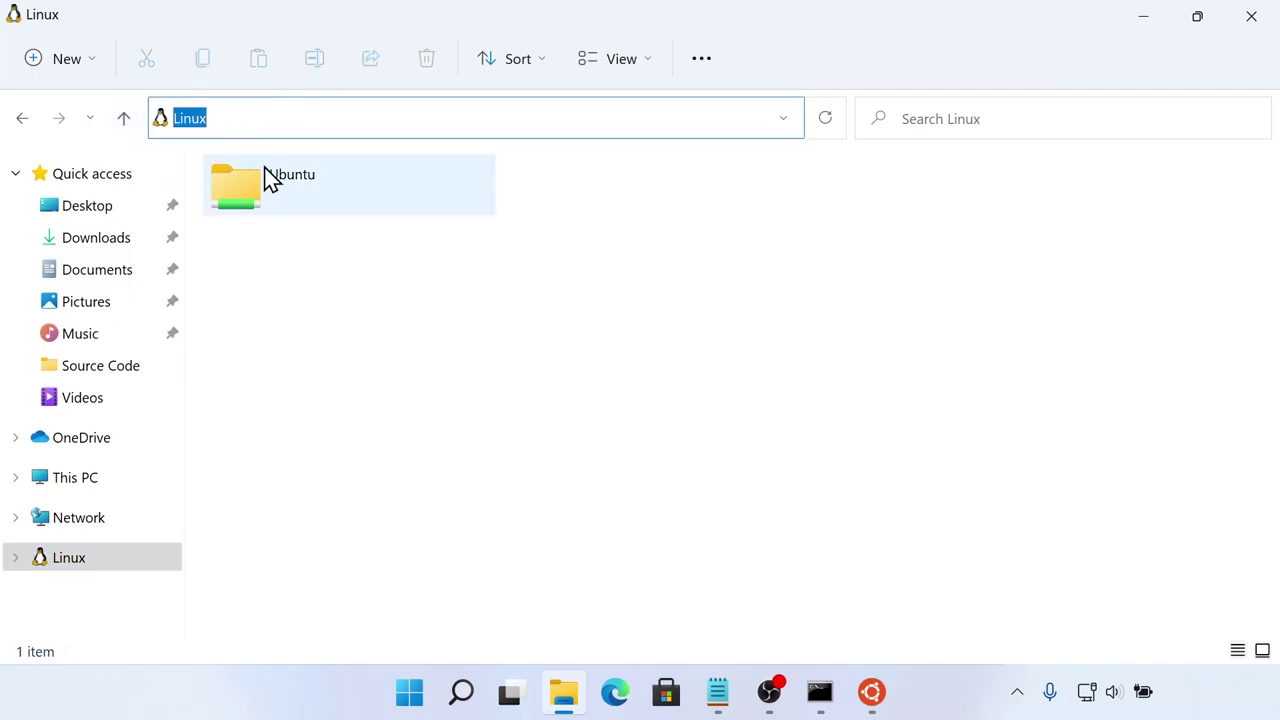
{"action": "type", "text": "\\\\WSL$"}
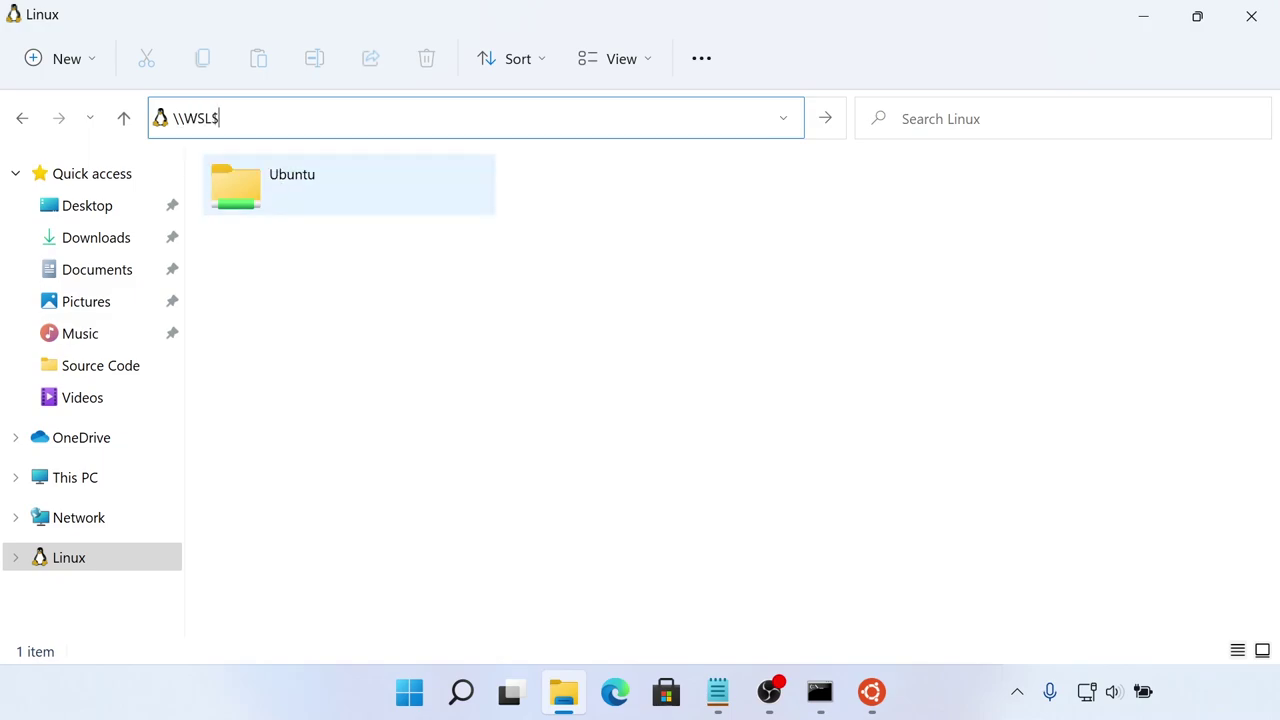
{"action": "key", "text": "Return"}
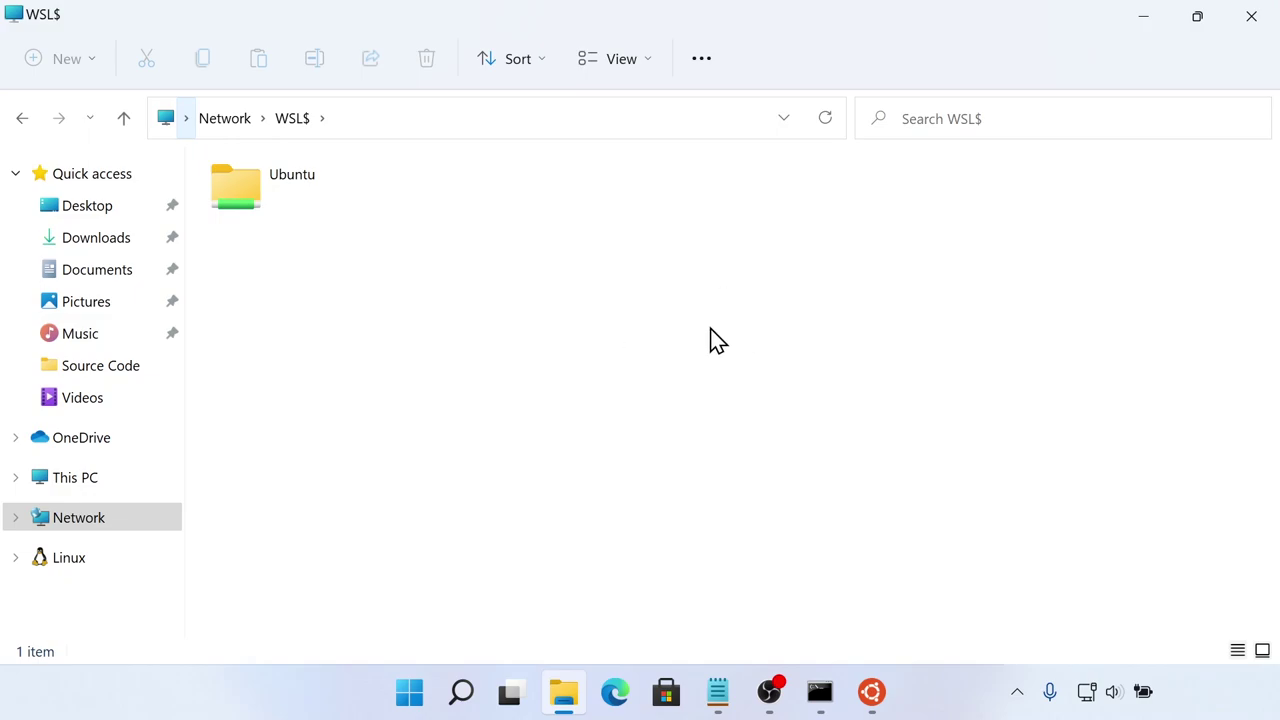
- Open the Ubuntu folder under Linux and look through its root file system folders
{"action": "left_click", "coordinate": [233, 180]}
{"action": "left_click", "coordinate": [60, 562]}
{"action": "double_click", "coordinate": [248, 206]}
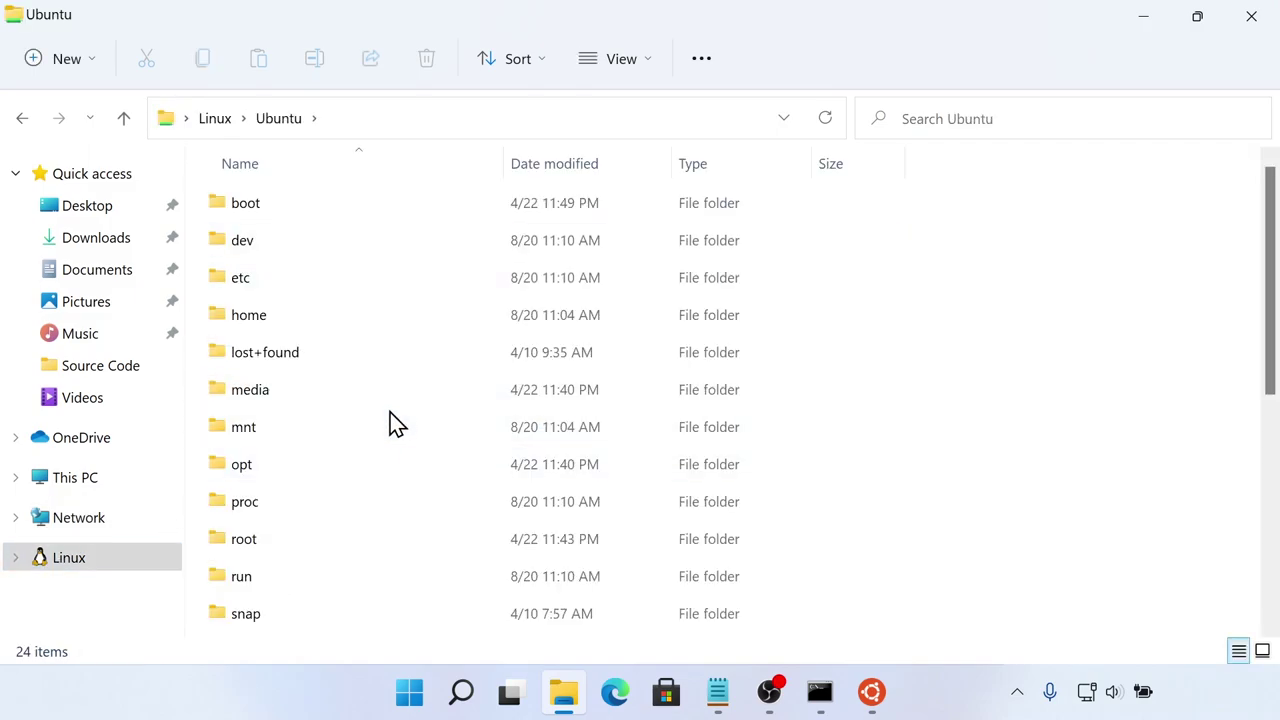
{"action": "scroll", "coordinate": [395, 422], "scroll_direction": "down", "scroll_amount": 1}
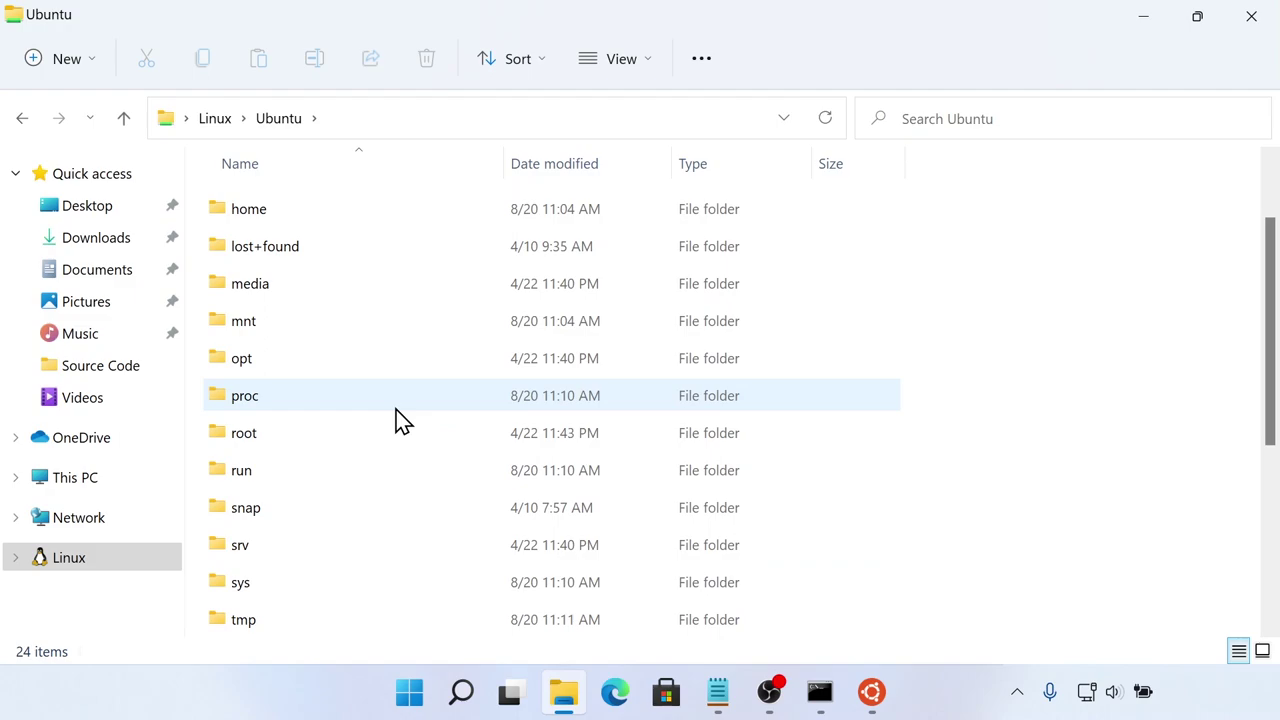
{"action": "scroll", "coordinate": [383, 407], "scroll_direction": "down", "scroll_amount": 2}
{"action": "scroll", "coordinate": [383, 407], "scroll_direction": "up", "scroll_amount": 3}
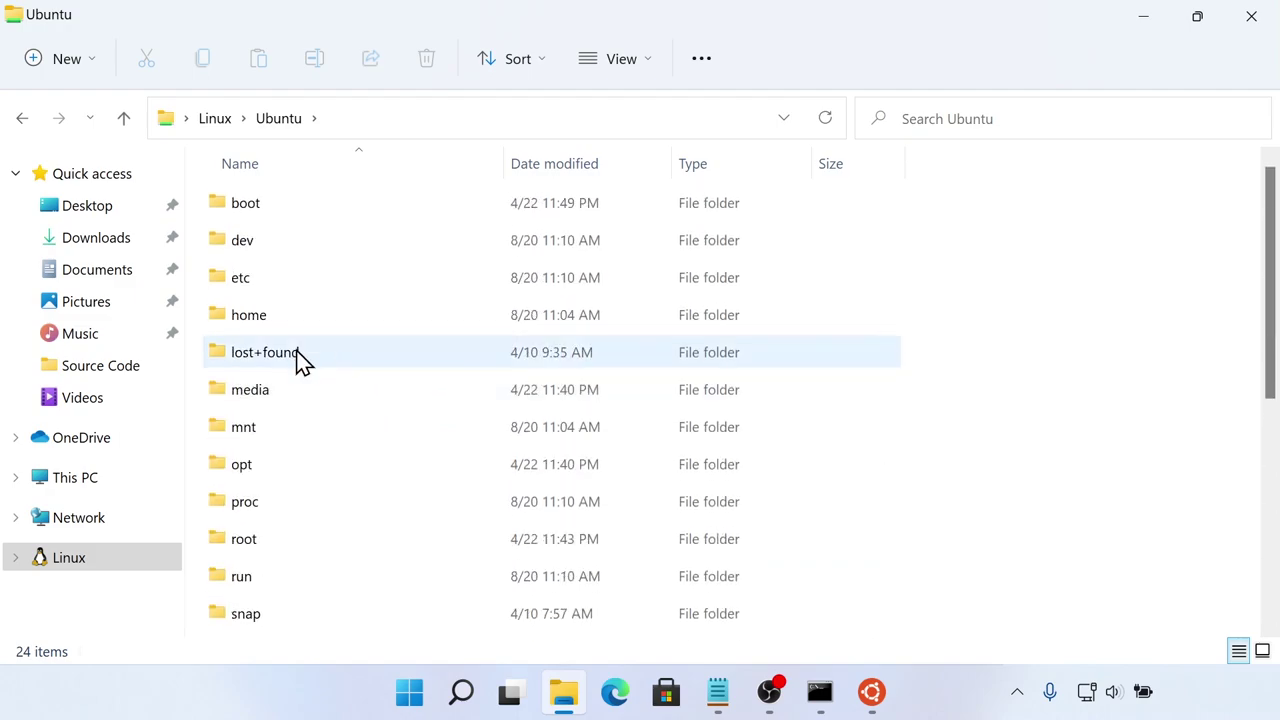
- Open the user's folder inside Ubuntu's home folder and examine its files, including test.txt and codeInWindows
{"action": "left_click", "coordinate": [247, 325]}
{"action": "double_click", "coordinate": [285, 325]}
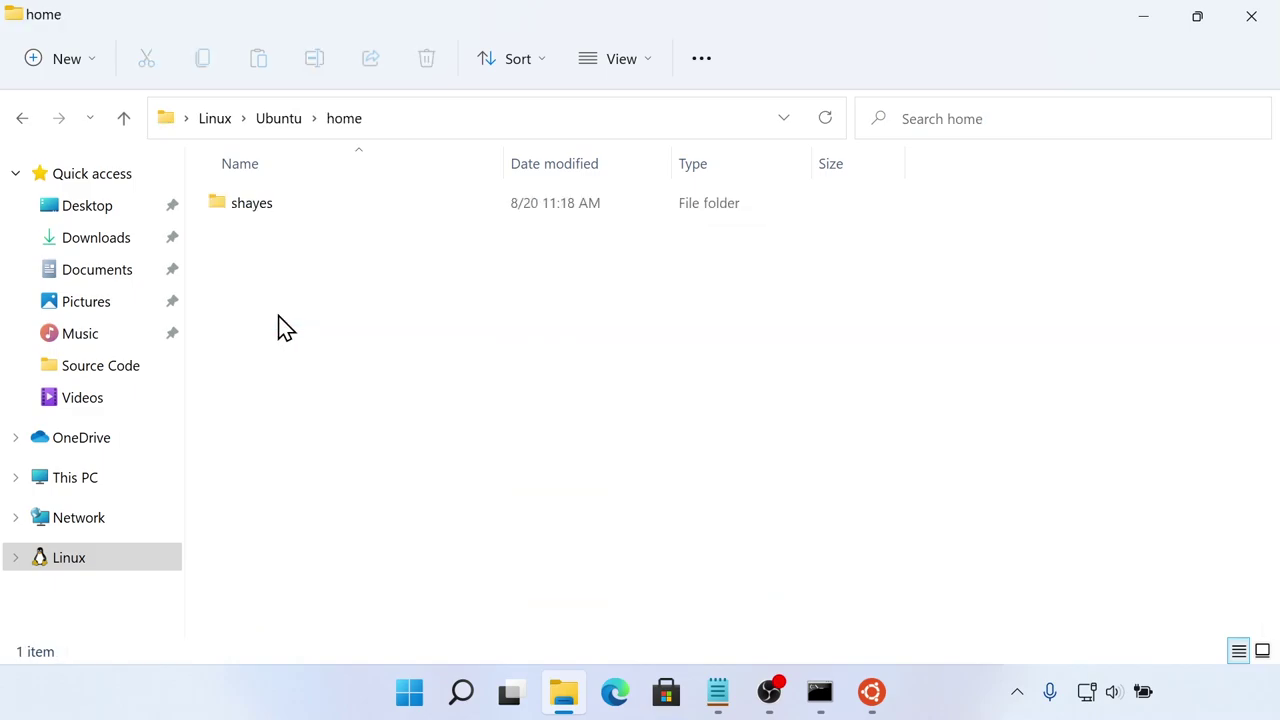
{"action": "double_click", "coordinate": [265, 208]}
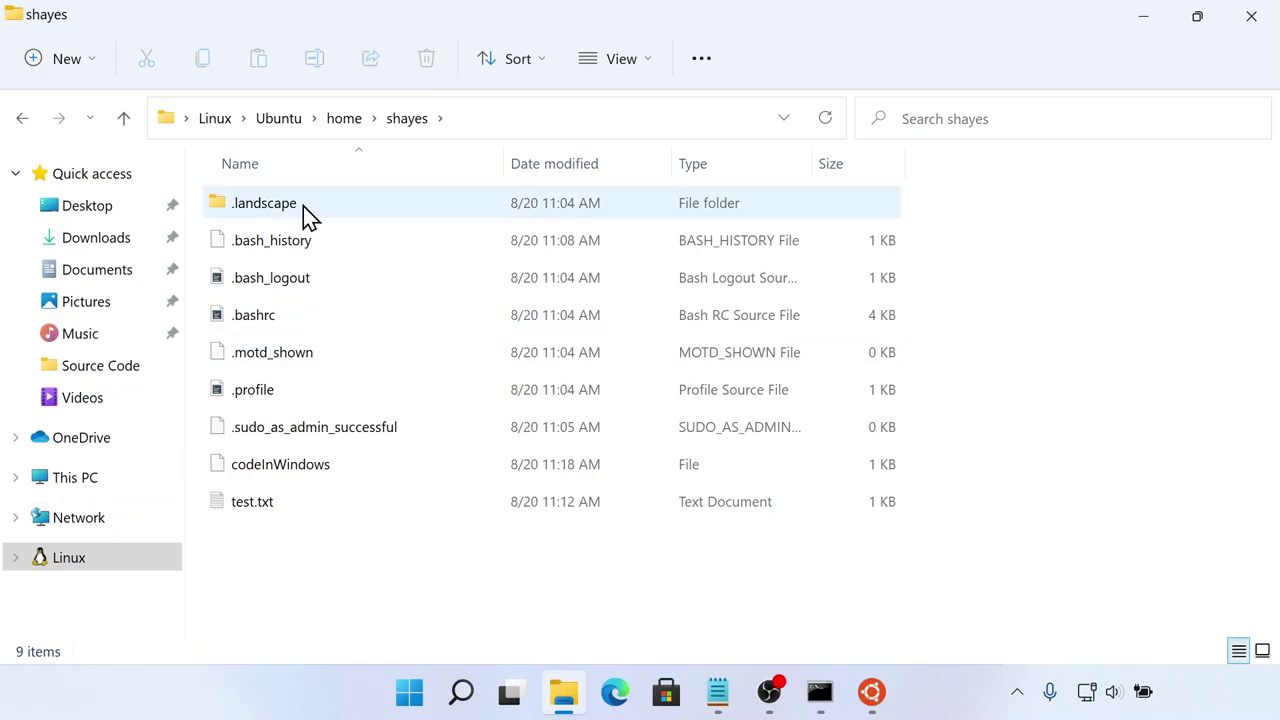
{"action": "left_click", "coordinate": [299, 509]}
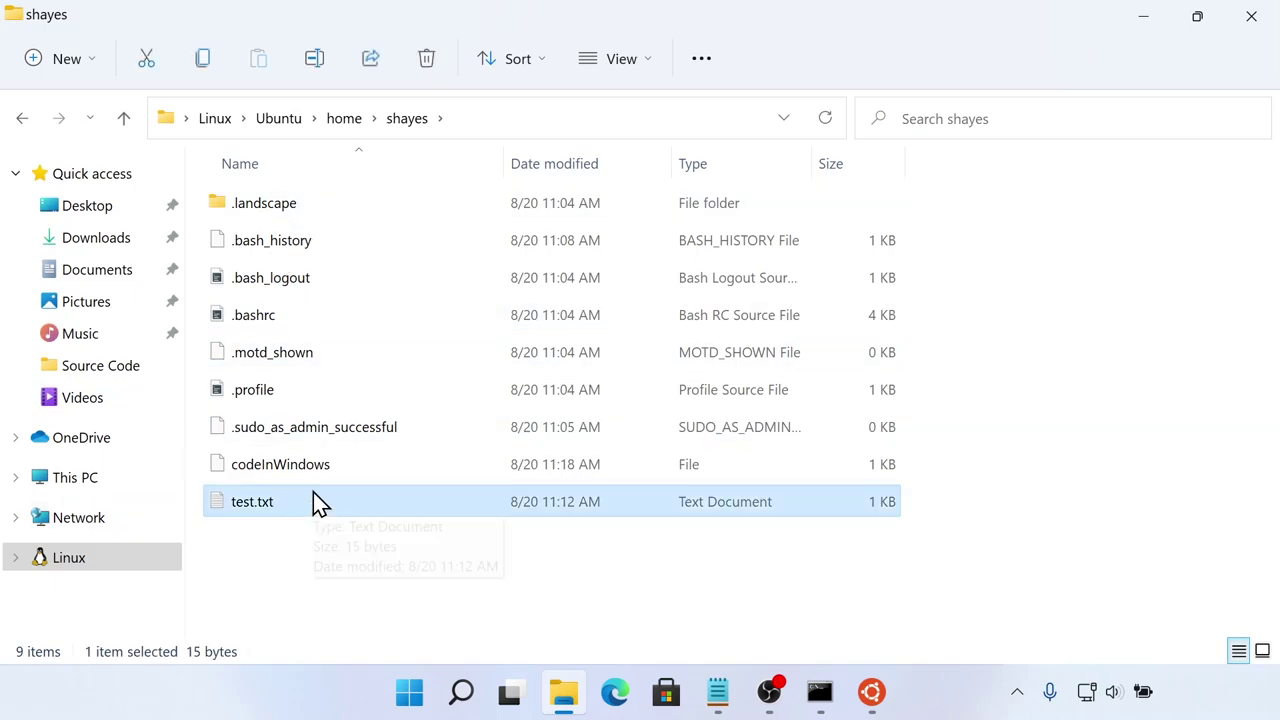
{"action": "left_click", "coordinate": [286, 432]}
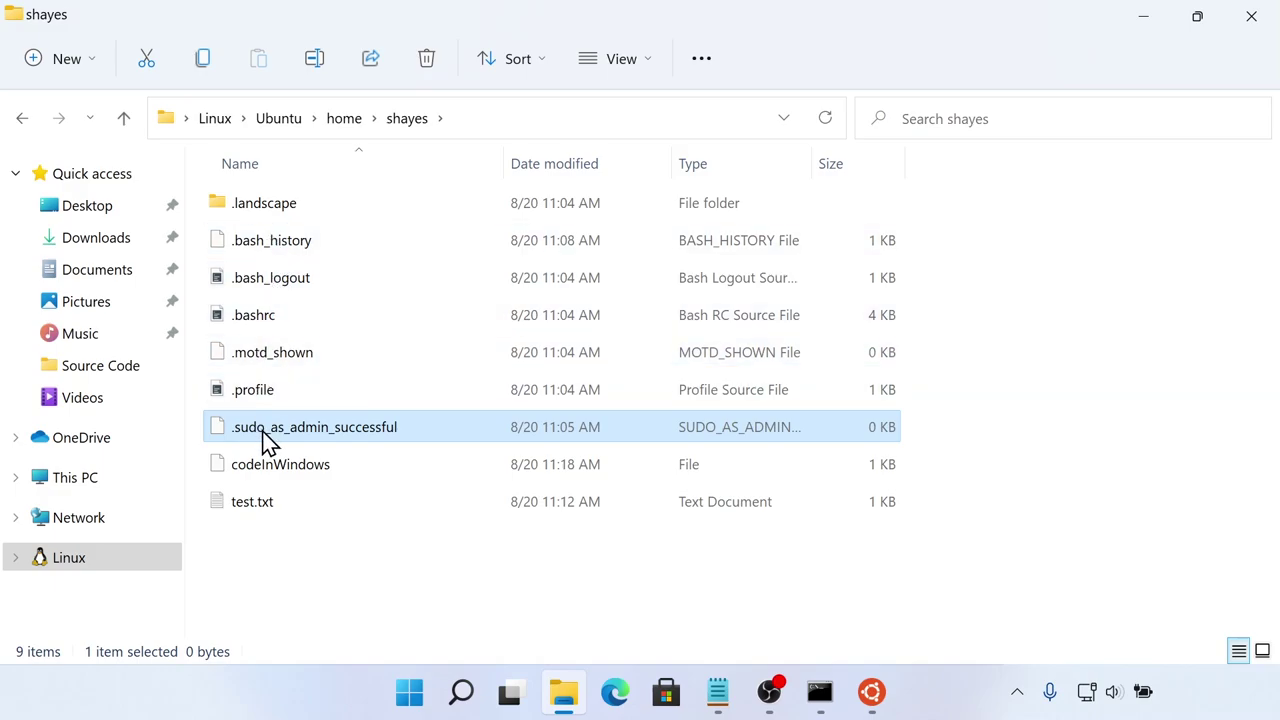
{"action": "left_click", "coordinate": [255, 475]}
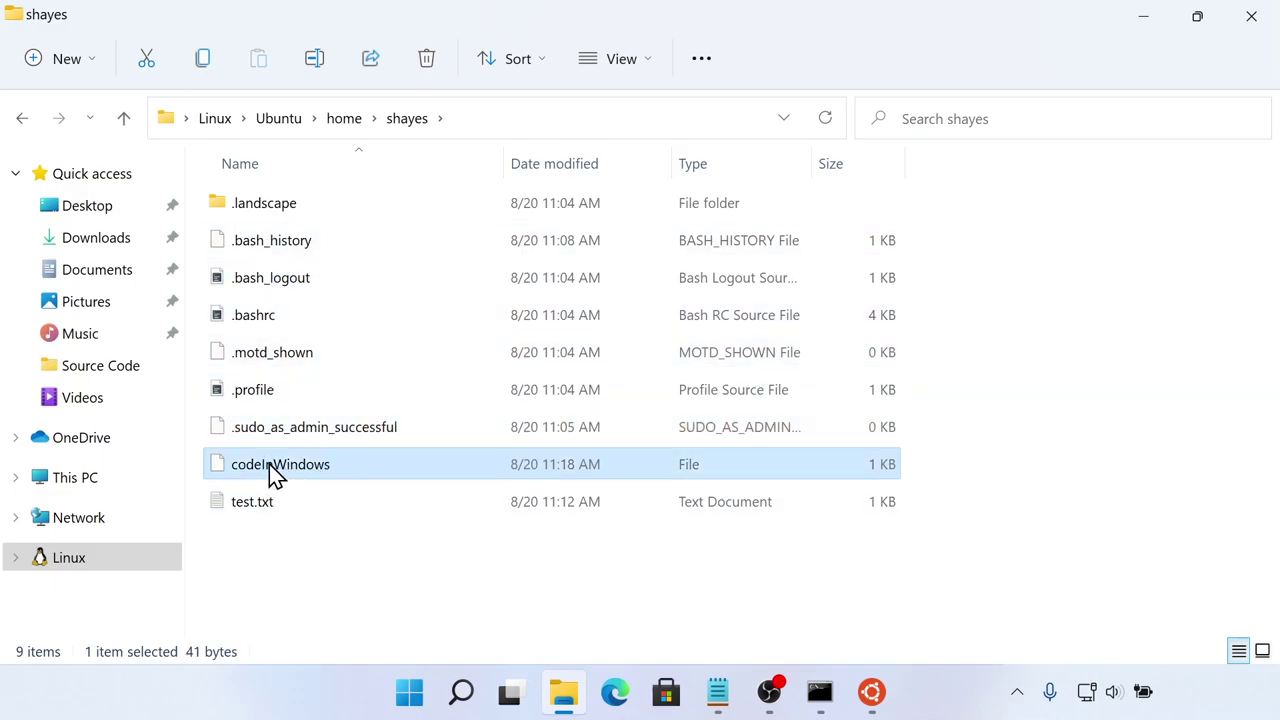
- View test.txt in Notepad, close it, and minimize File Explorer to return to the Ubuntu terminal
{"action": "left_click", "coordinate": [288, 514]}
{"action": "double_click", "coordinate": [251, 514]}
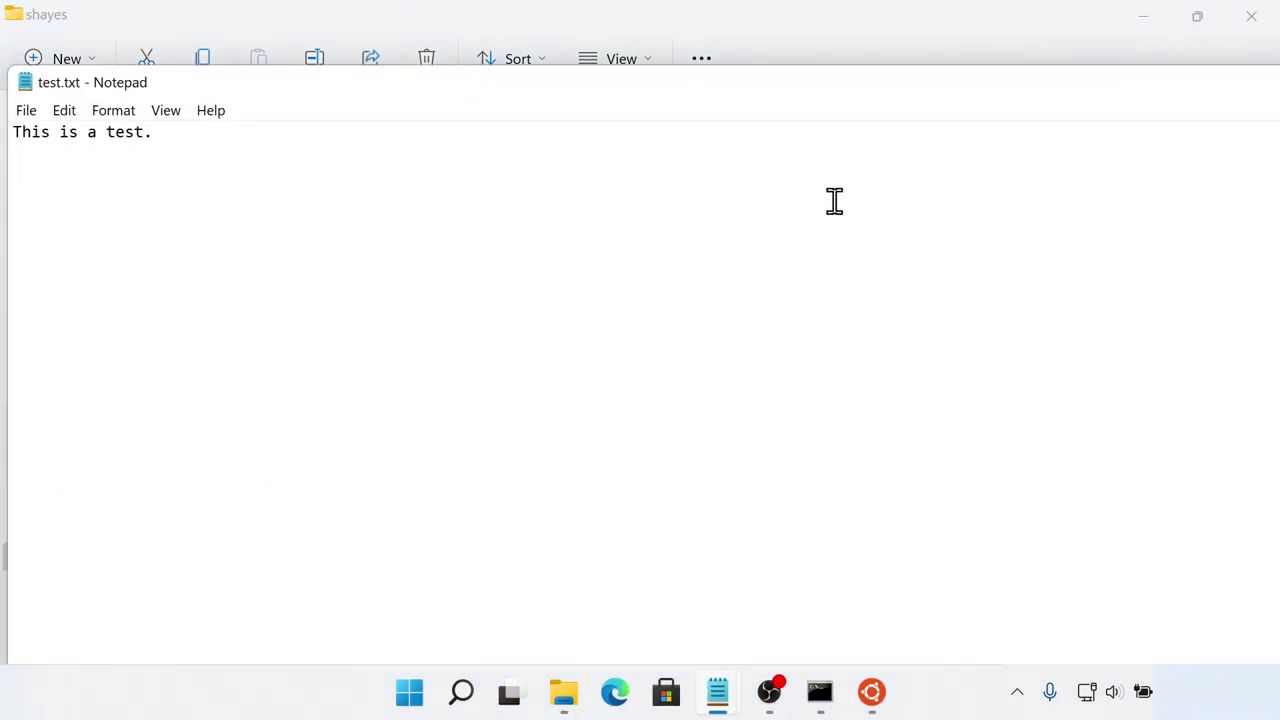
{"action": "left_click_drag", "start_coordinate": [1223, 86], "coordinate": [1210, 1]}
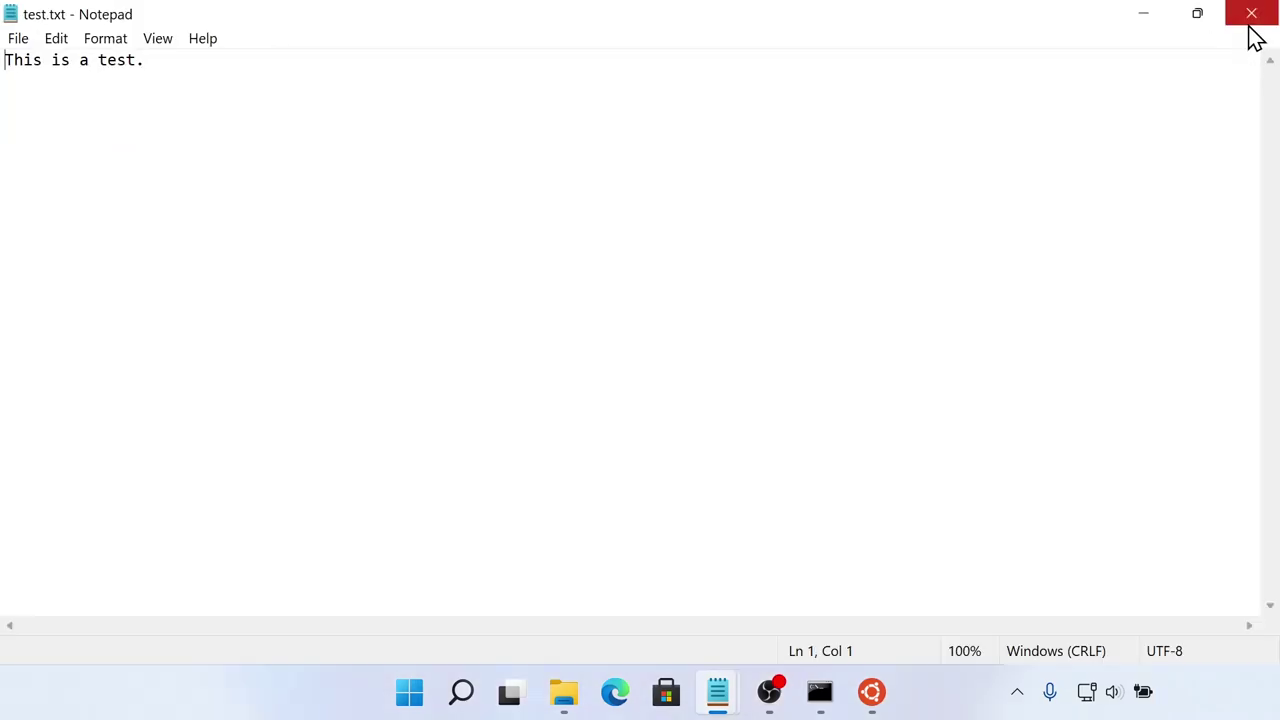
{"action": "left_click", "coordinate": [1249, 26]}
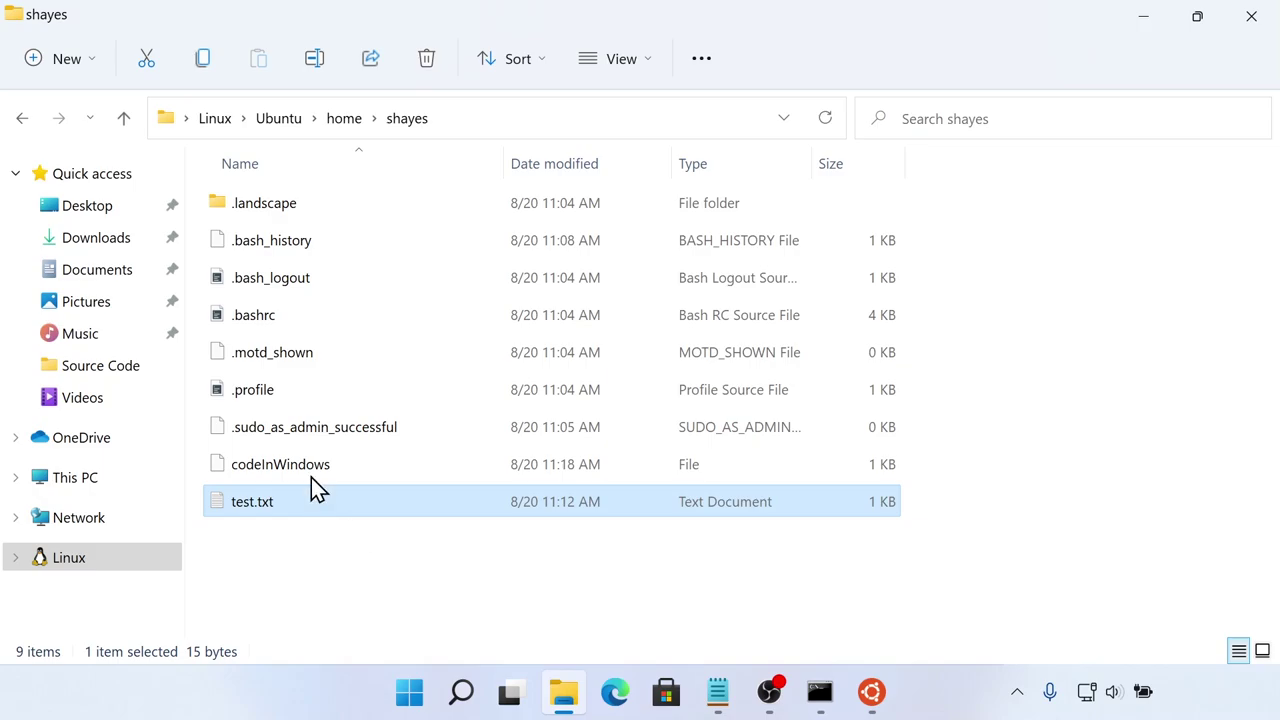
{"action": "left_click", "coordinate": [1143, 18]}
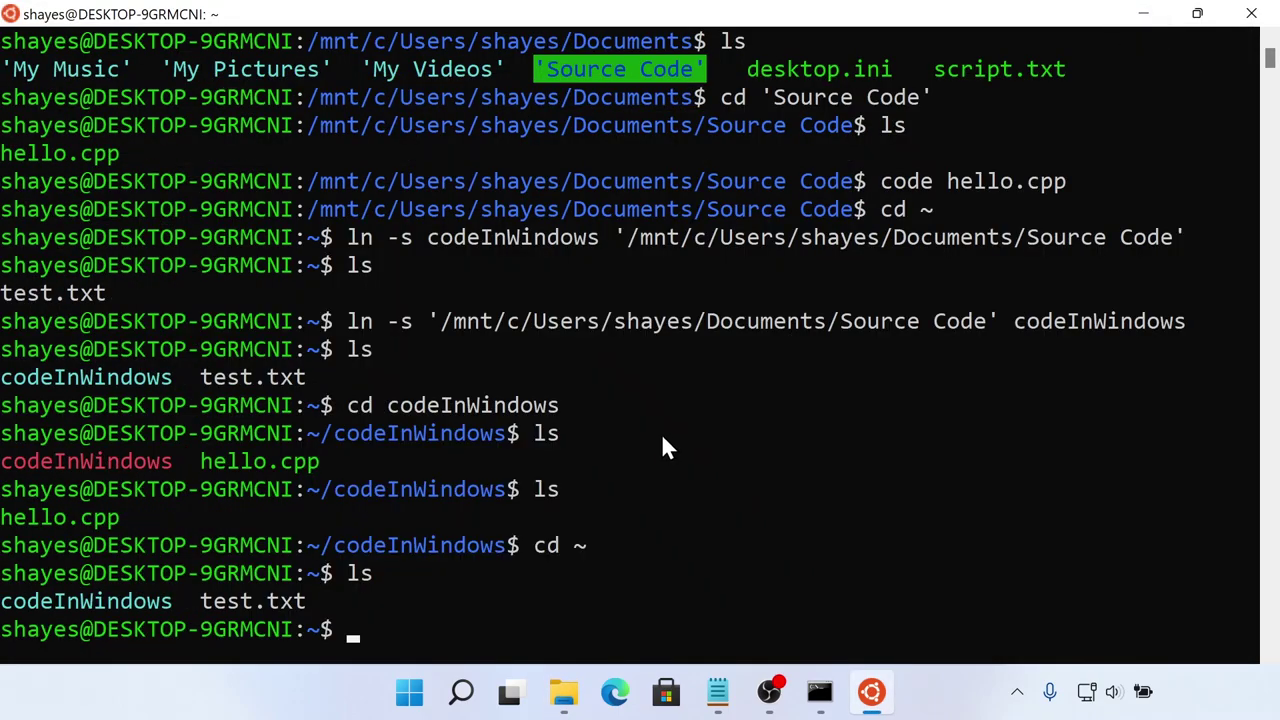
- Create a directory named SourceCode in the Ubuntu home directory with mkdir
{"action": "left_click", "coordinate": [661, 432]}
{"action": "type", "text": "m"}
{"action": "type", "text": "kdir "}
{"action": "type", "text": "Srouce"}
{"action": "key", "text": "BackSpace"}
{"action": "key", "text": "BackSpace"}
{"action": "key", "text": "BackSpace"}
{"action": "key", "text": "BackSpace"}
{"action": "key", "text": "BackSpace"}
{"action": "type", "text": "ourceCode"}
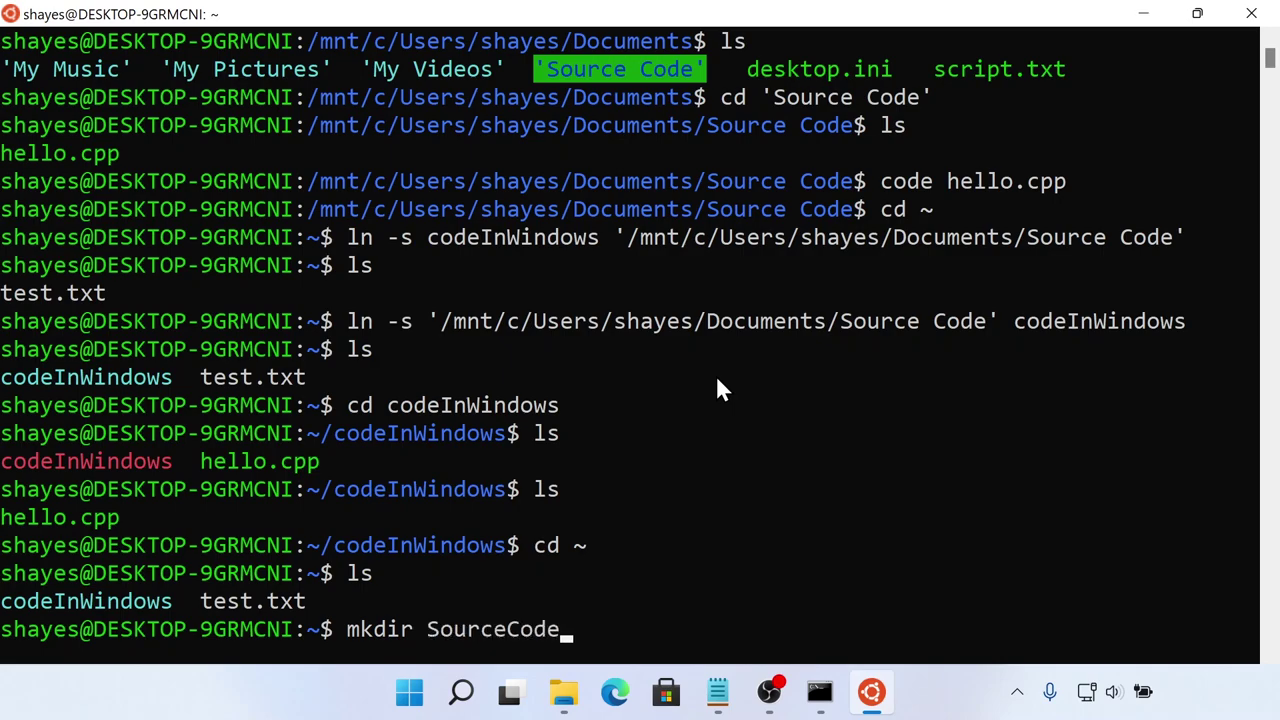
{"action": "key", "text": "Return"}
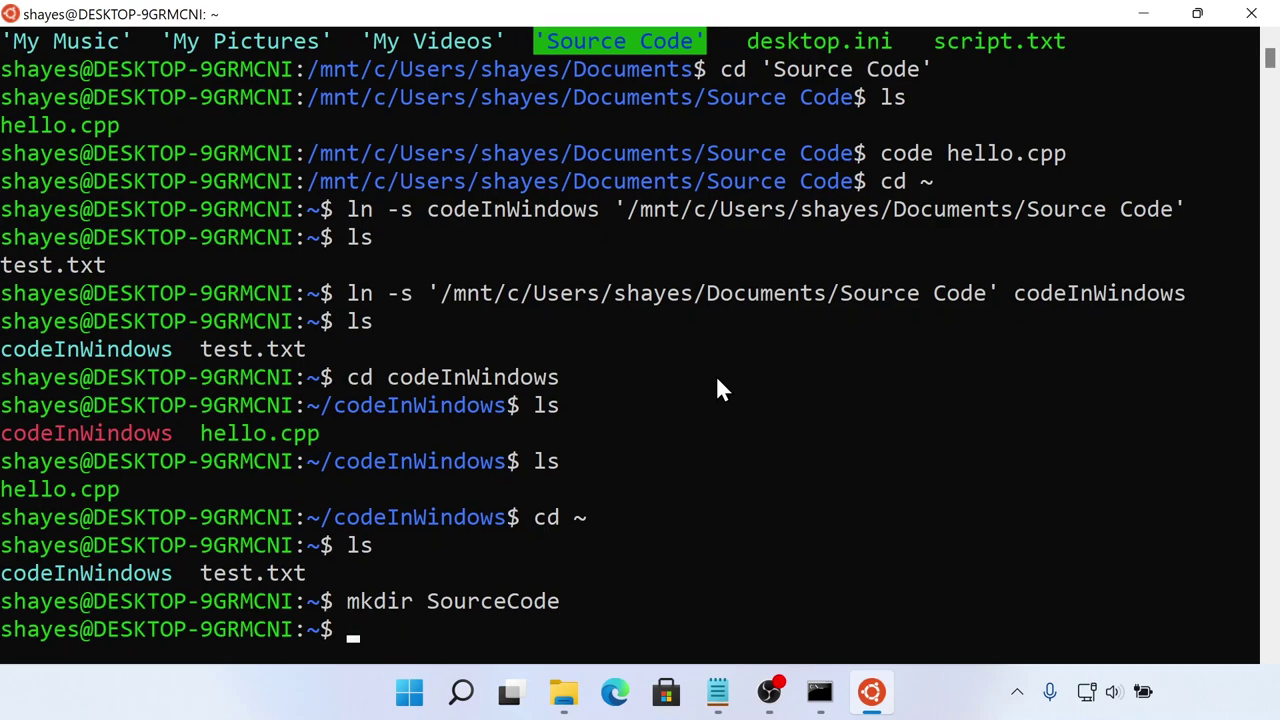
- Change into the SourceCode directory, create an empty file linuxText.txt with touch, and list the directory
{"action": "type", "text": "cd Sour"}
{"action": "key", "text": "Tab"}
{"action": "key", "text": "Return"}
{"action": "type", "text": "touch"}
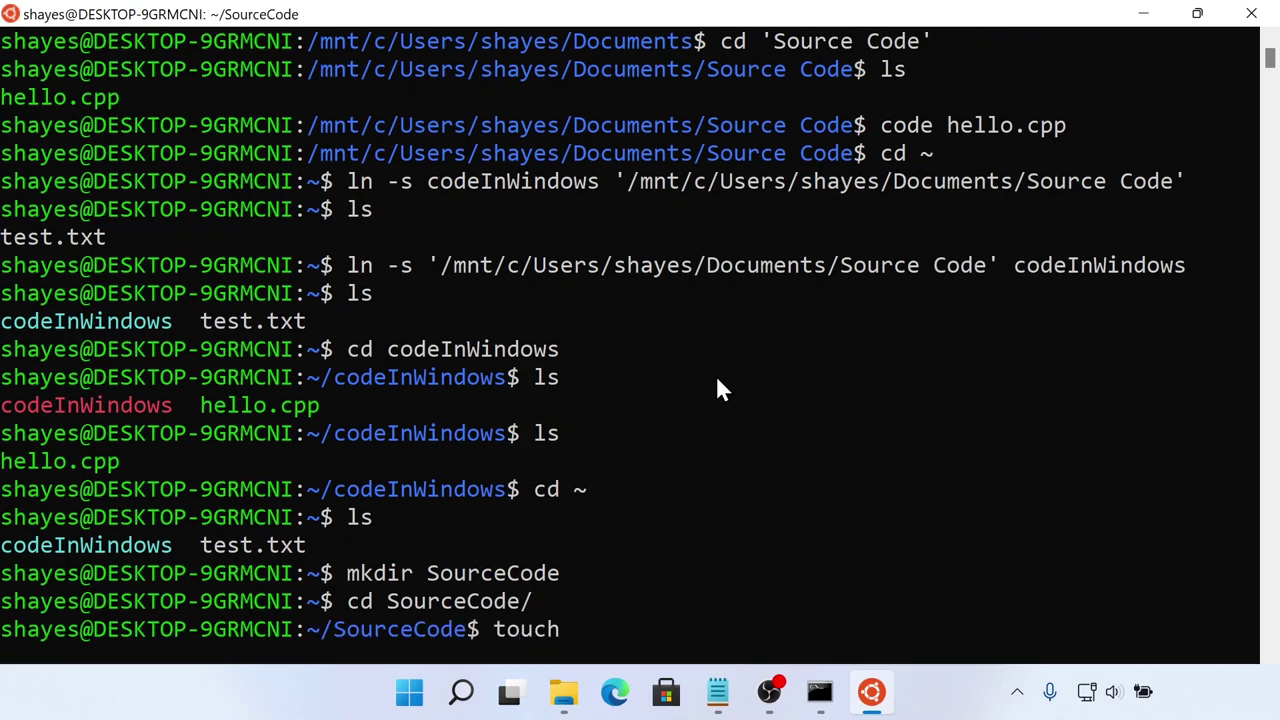
{"action": "type", "text": " linuxText.txt"}
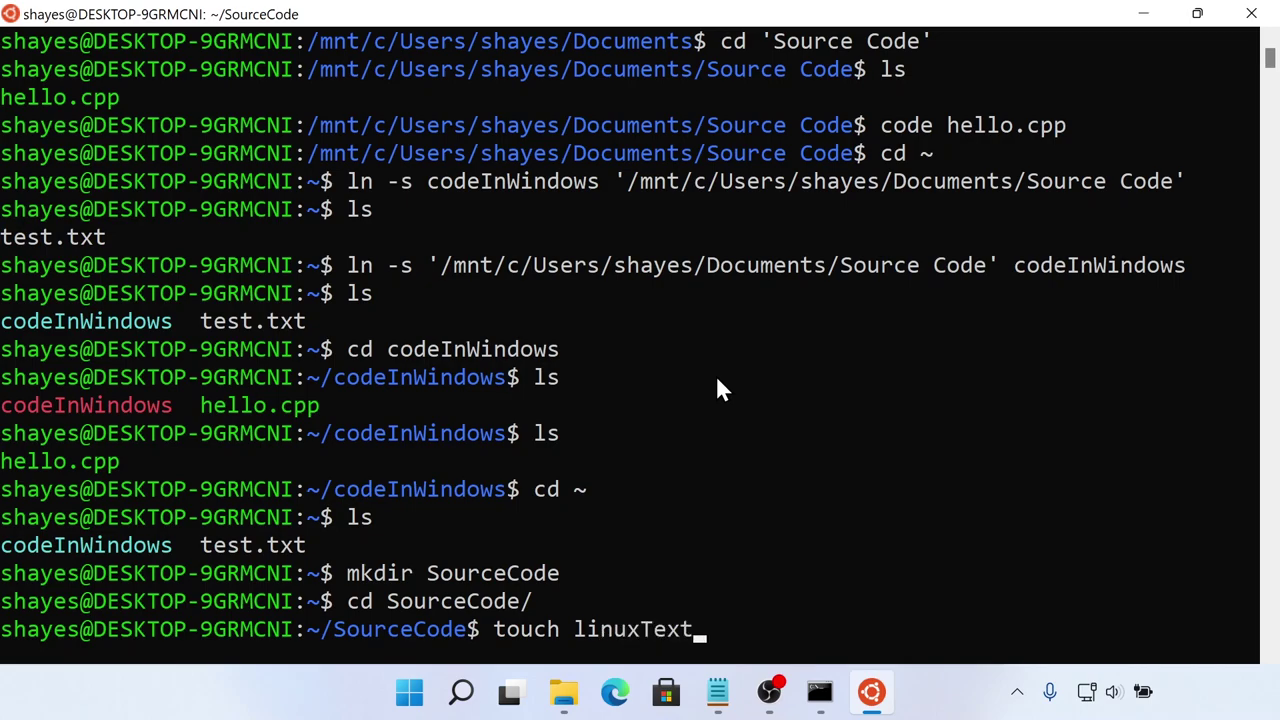
{"action": "key", "text": "Return"}
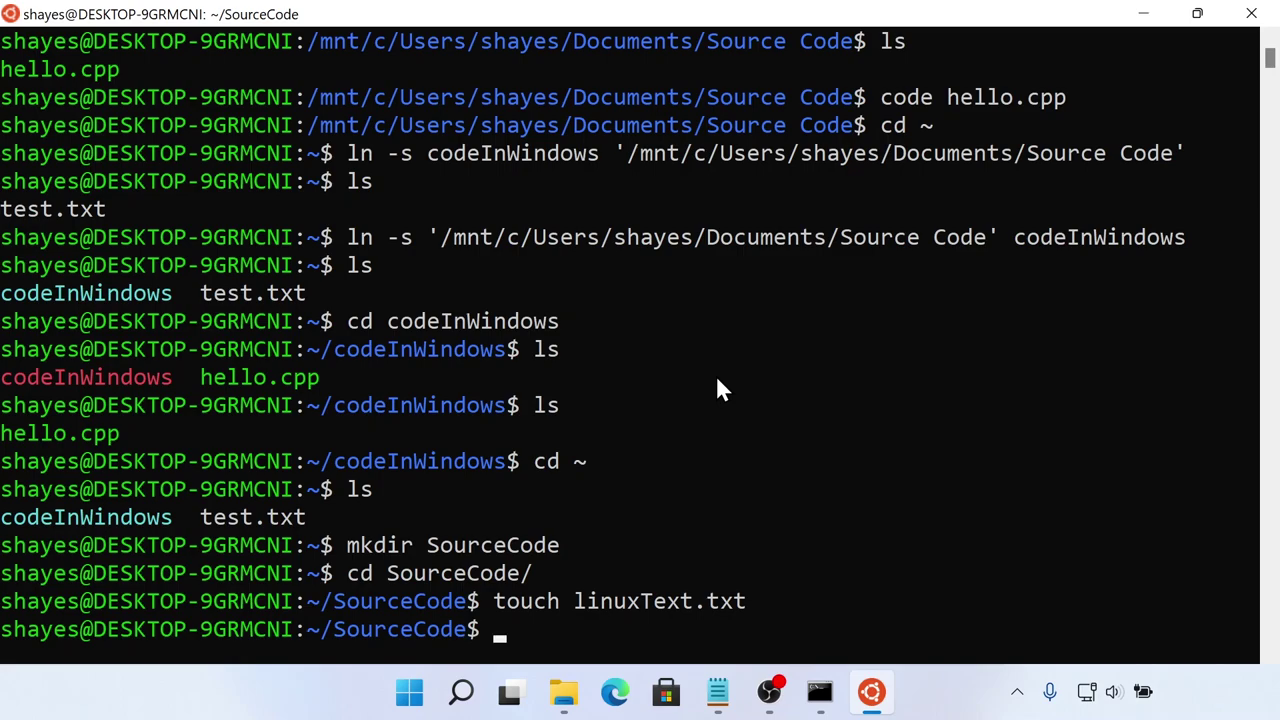
{"action": "type", "text": "ls"}
{"action": "key", "text": "Return"}
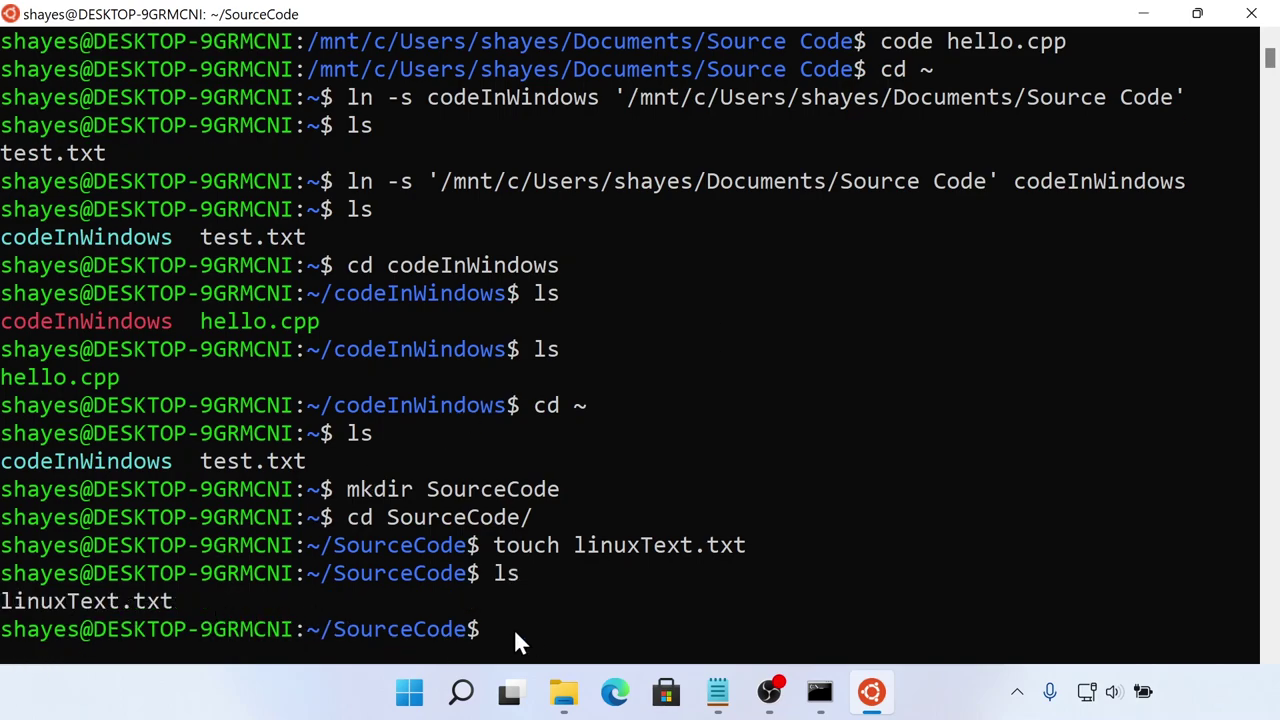
- Switch to File Explorer, open the SourceCode folder in the Ubuntu home to check for linuxText.txt, and minimize the window
{"action": "left_click", "coordinate": [563, 700]}
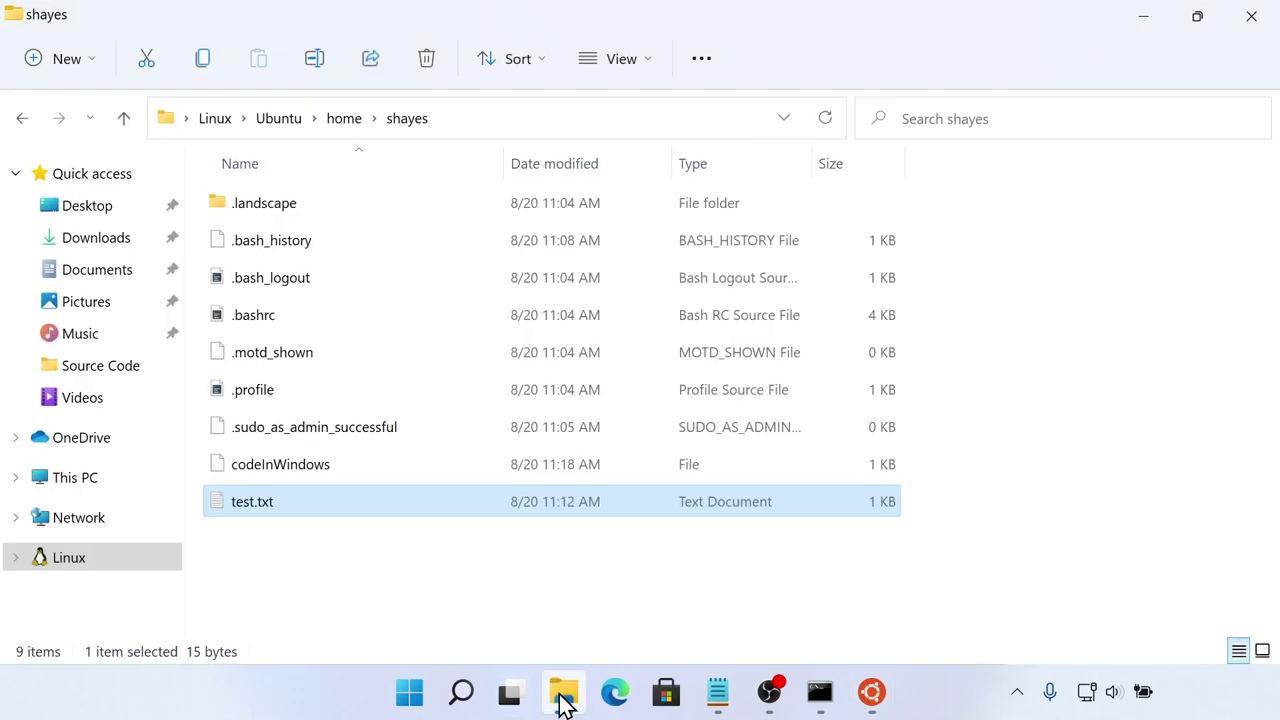
{"action": "left_click", "coordinate": [367, 593]}
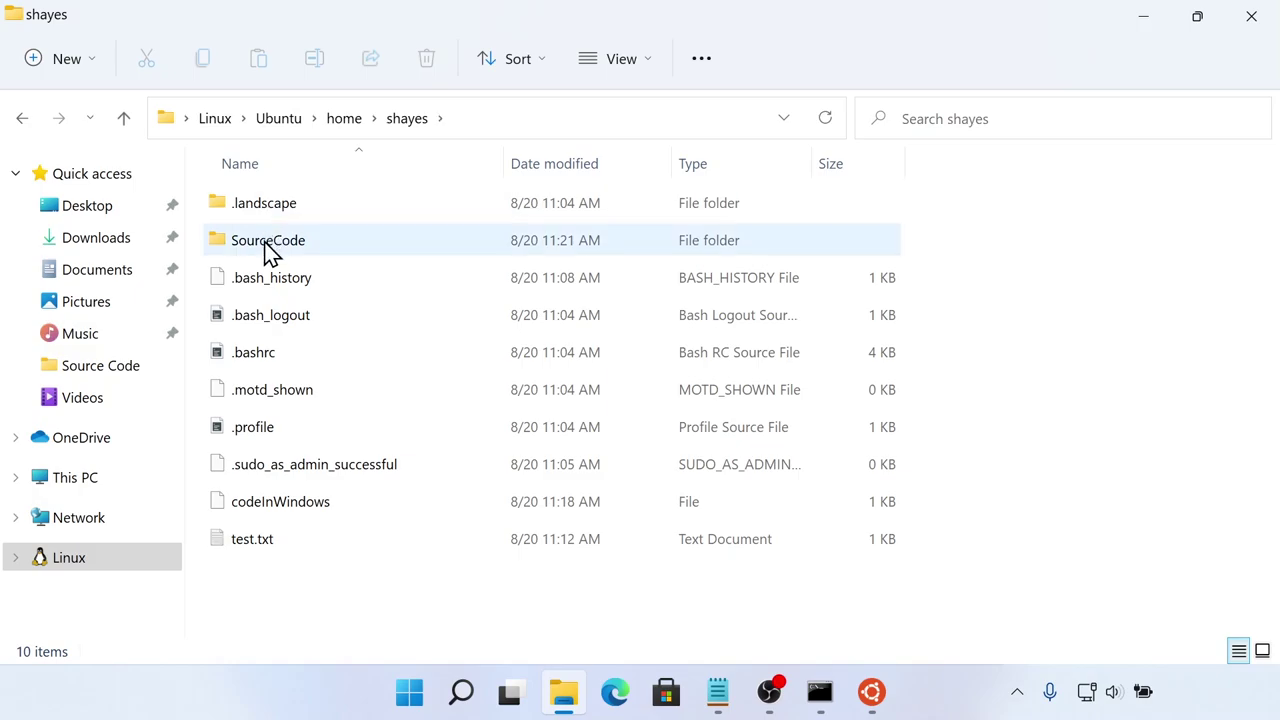
{"action": "left_click", "coordinate": [264, 244]}
{"action": "double_click", "coordinate": [284, 248]}
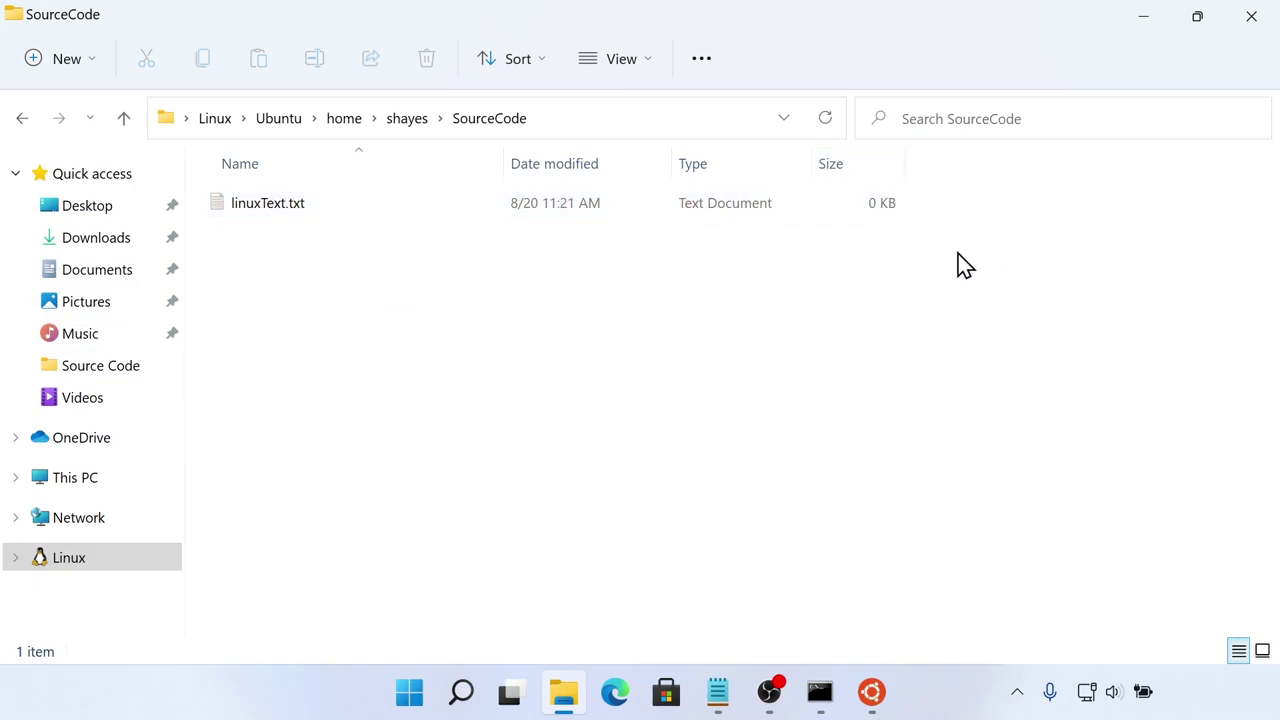
{"action": "left_click", "coordinate": [1145, 18]}
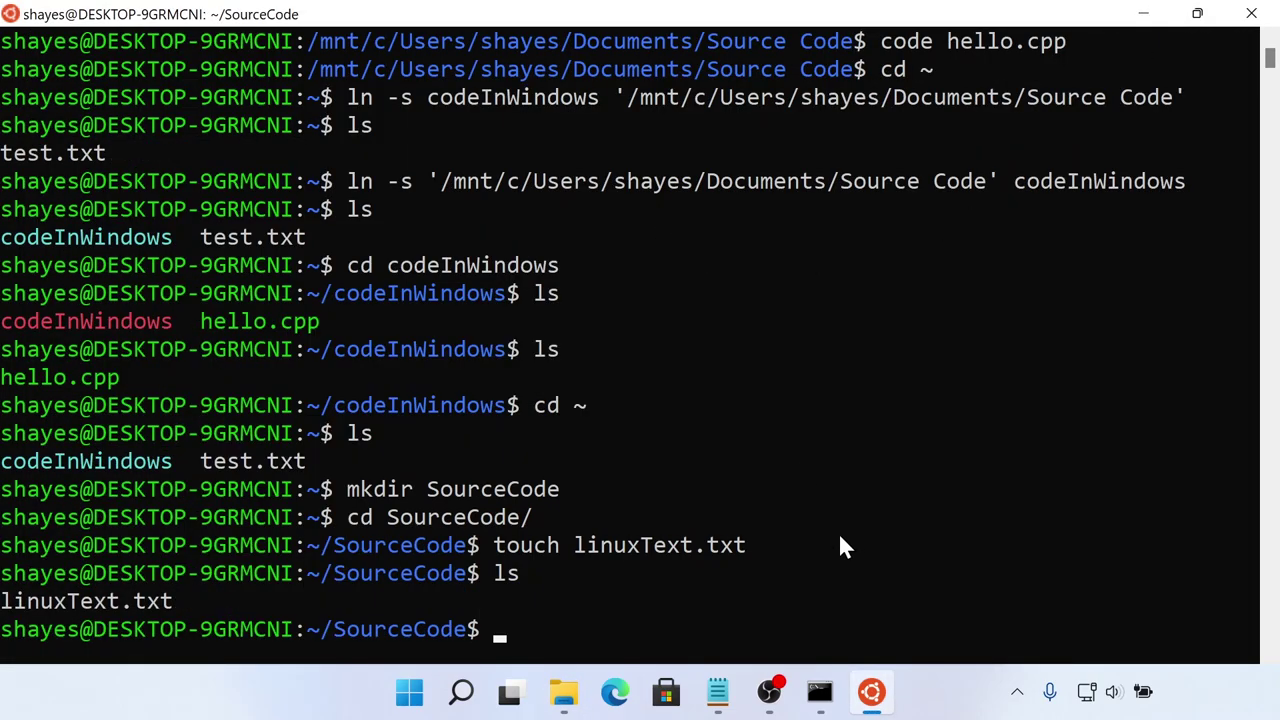
- Switch to the administrator Command Prompt, search Windows for cmd to view its launch options, and dismiss the search
{"action": "left_click", "coordinate": [819, 692]}
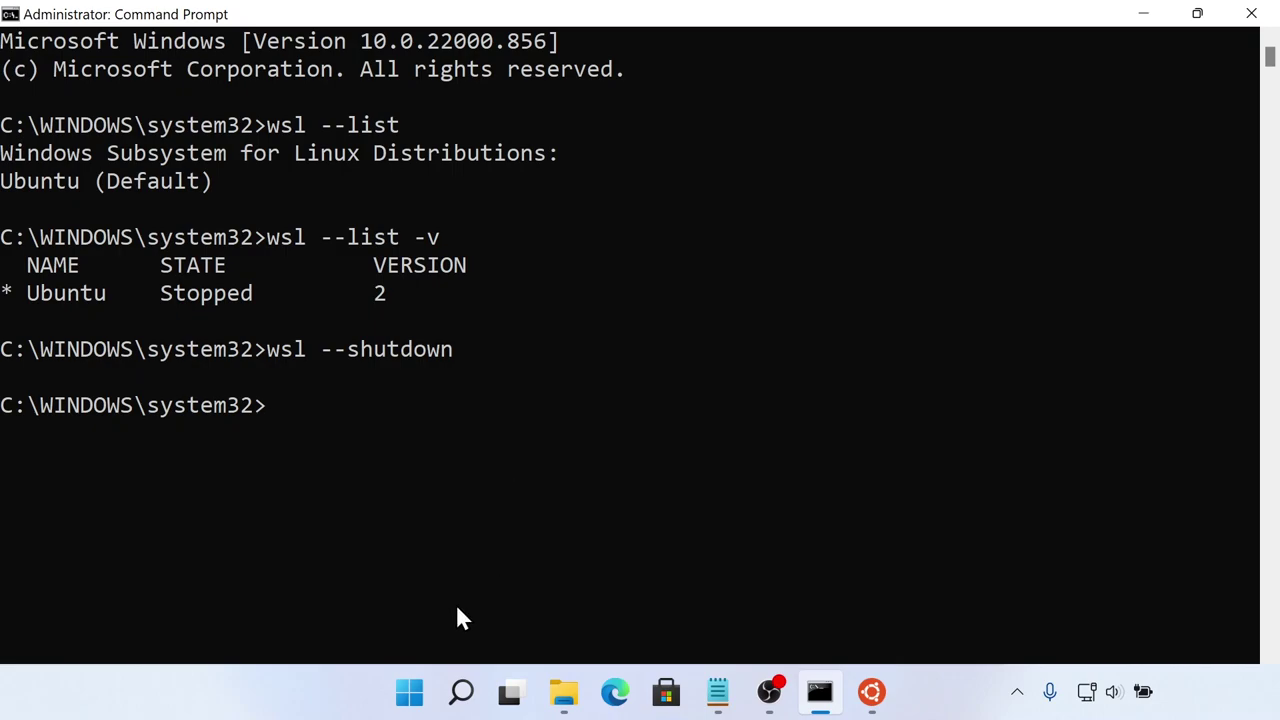
{"action": "left_click", "coordinate": [409, 692]}
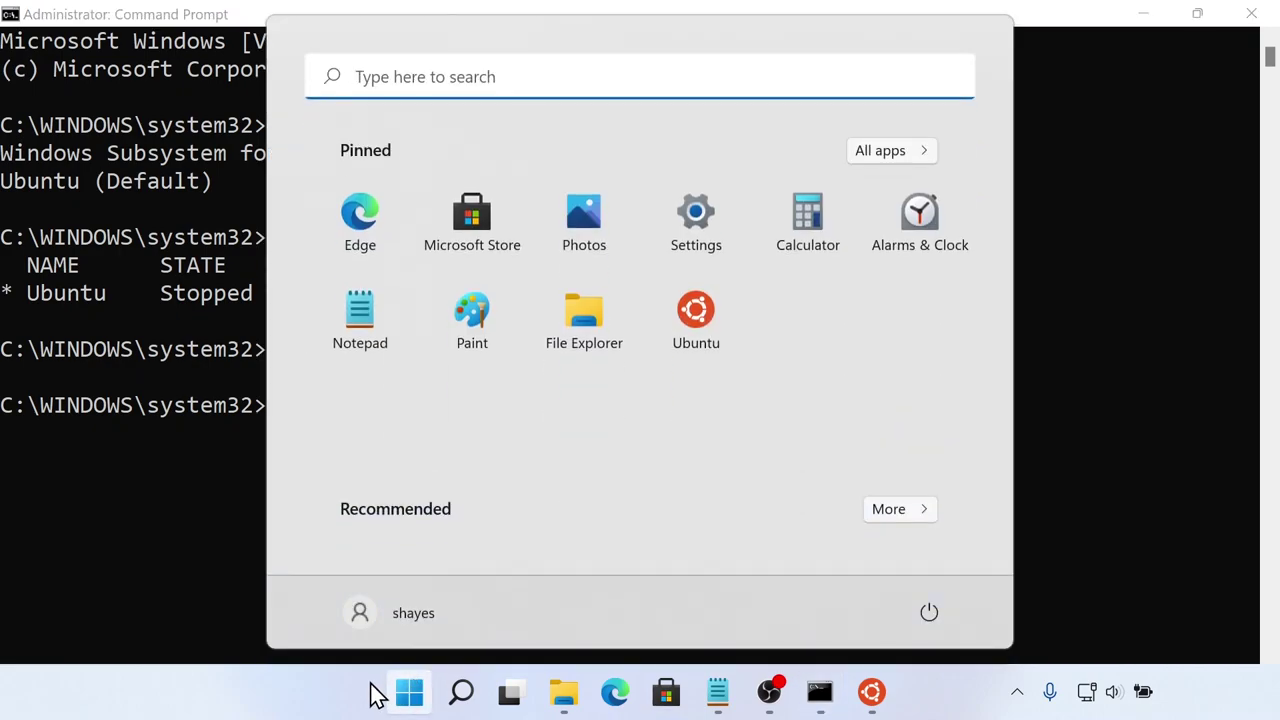
{"action": "type", "text": "cmd"}
{"action": "right_click", "coordinate": [358, 260]}
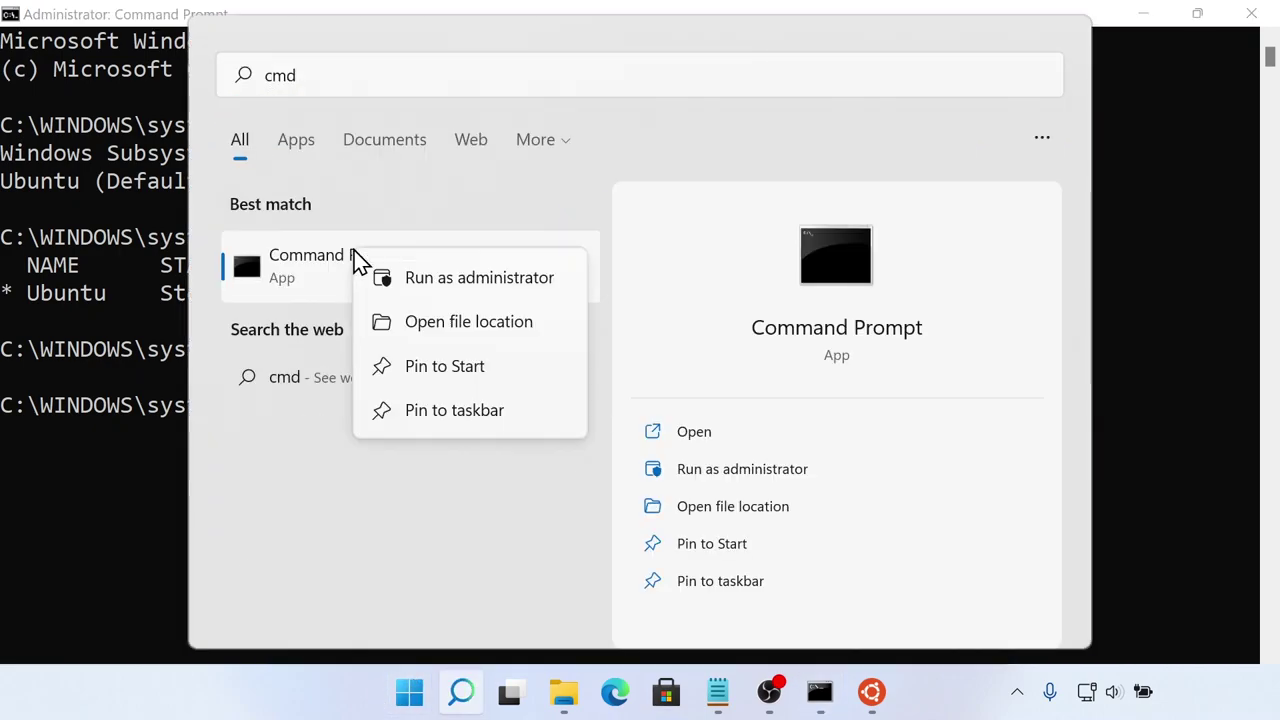
{"action": "left_click", "coordinate": [44, 465]}
- Change the Command Prompt directory to the user's Documents folder under c:\Users
{"action": "type", "text": "cd"}
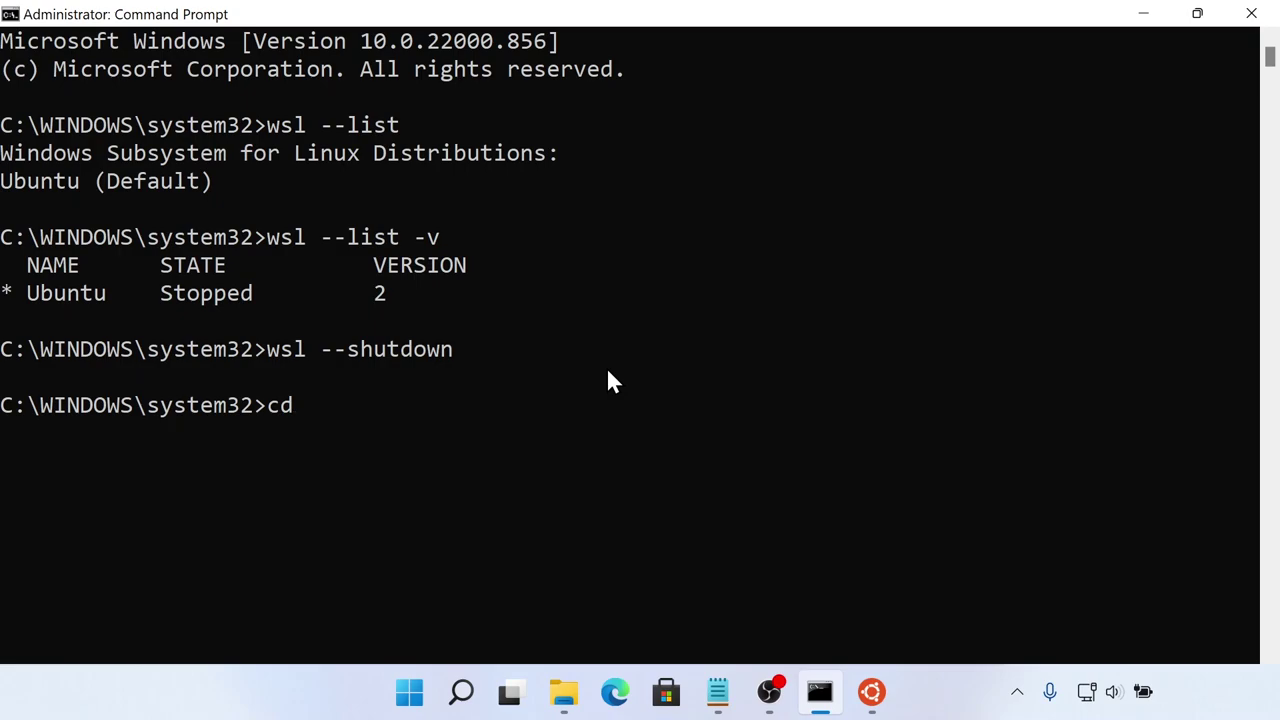
{"action": "type", "text": " c:\\Users\\shayes"}
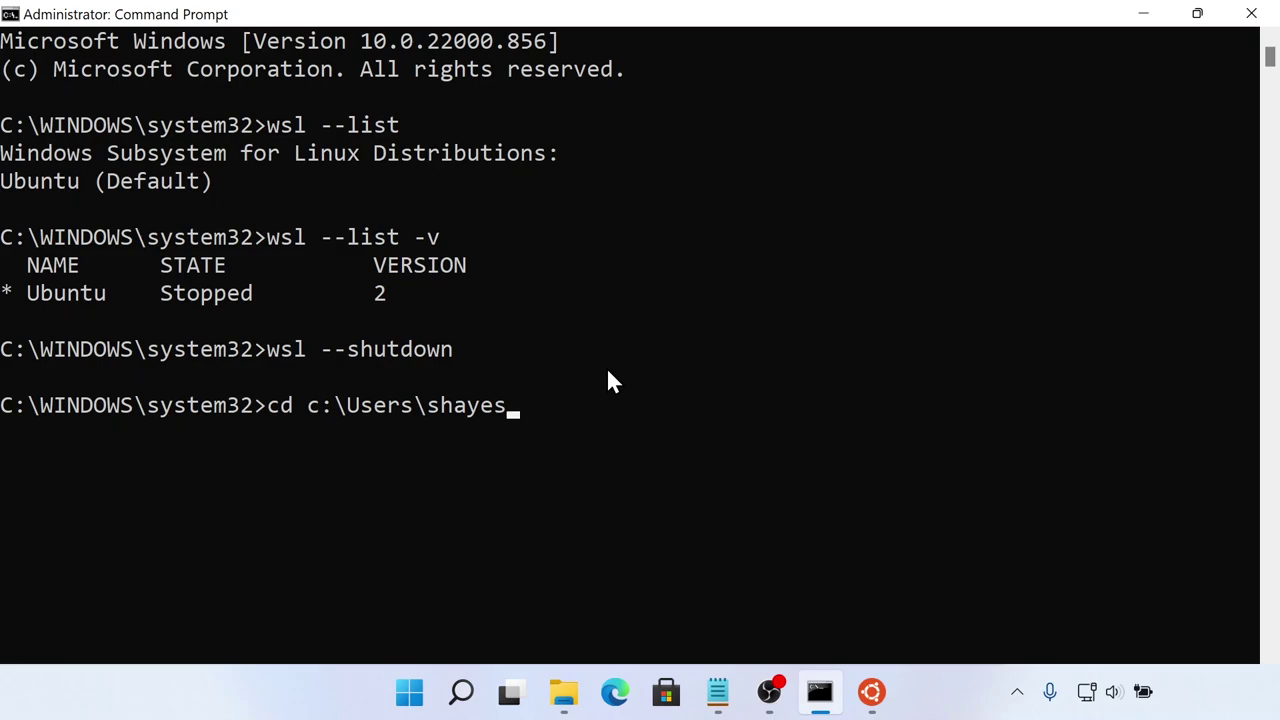
{"action": "type", "text": "\\D"}
{"action": "key", "text": "Tab"}
{"action": "key", "text": "Return"}
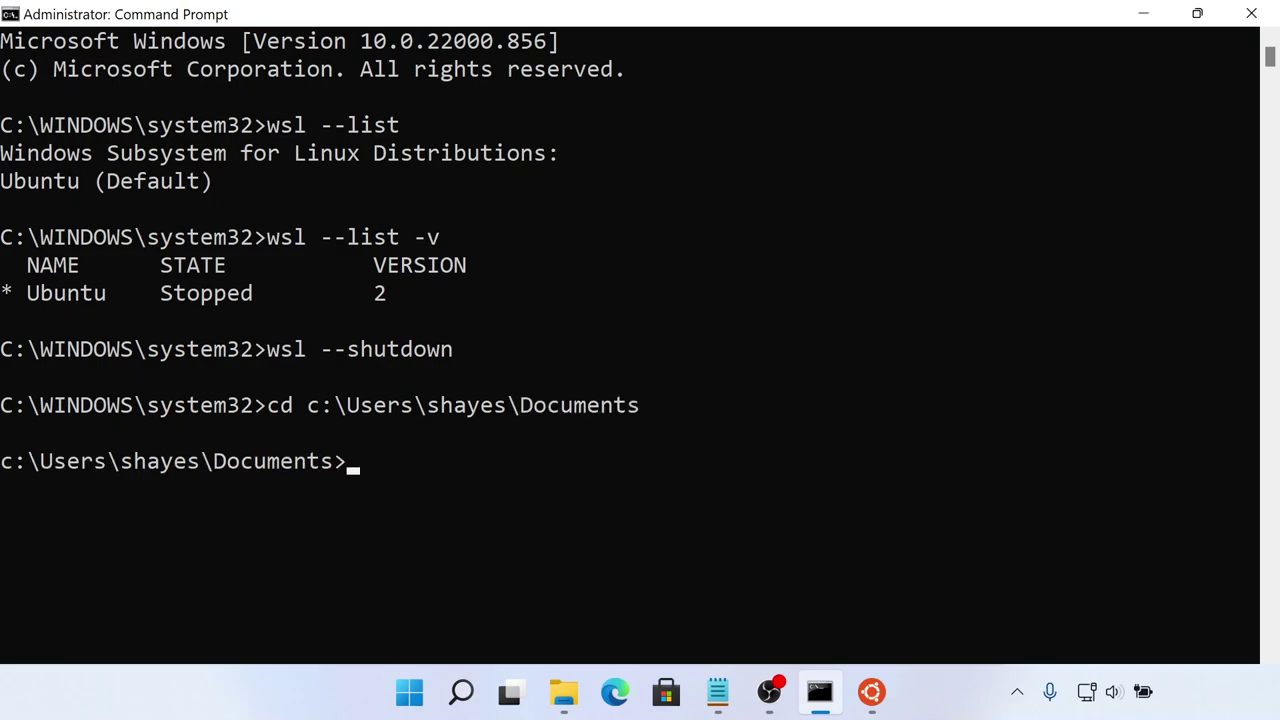
- Create a directory link sourceInLinux with mklink /d, targeting the SourceCode path under \\wsl.localhost\Ubuntu\home copied from File Explorer
{"action": "key", "text": "alt+Tab"}
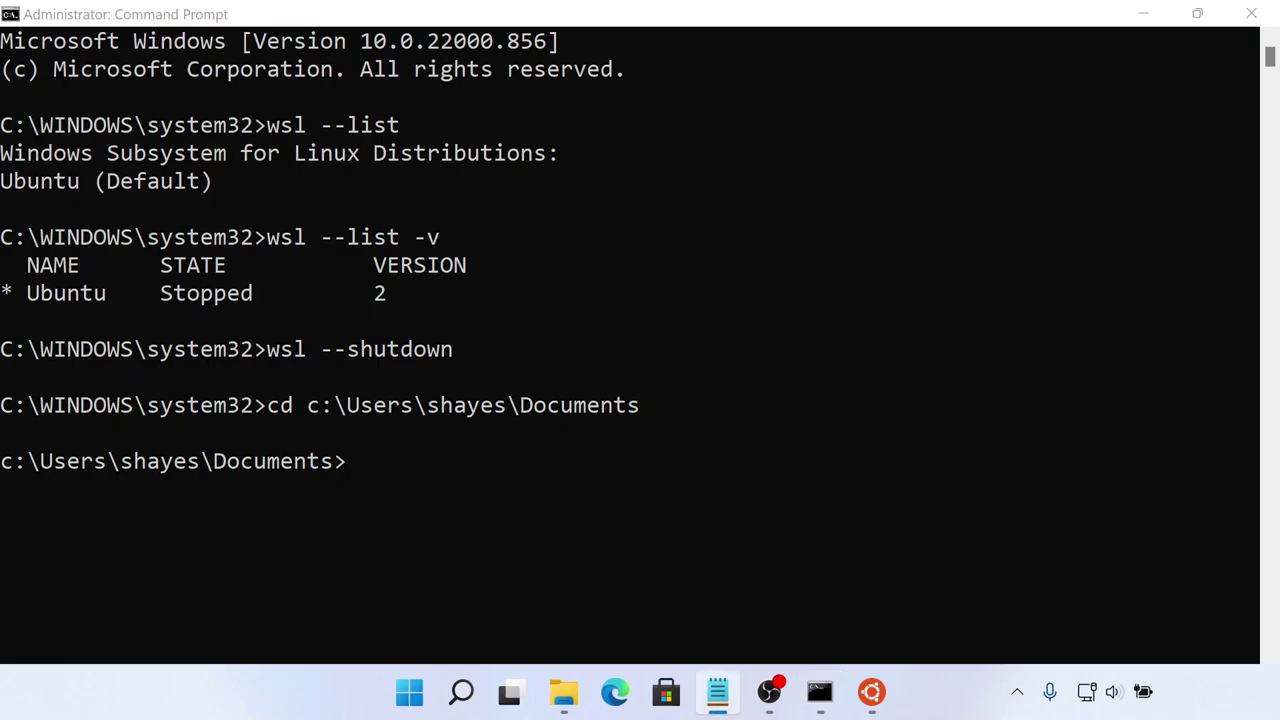
{"action": "left_click", "coordinate": [345, 574]}
{"action": "type", "text": "mkli"}
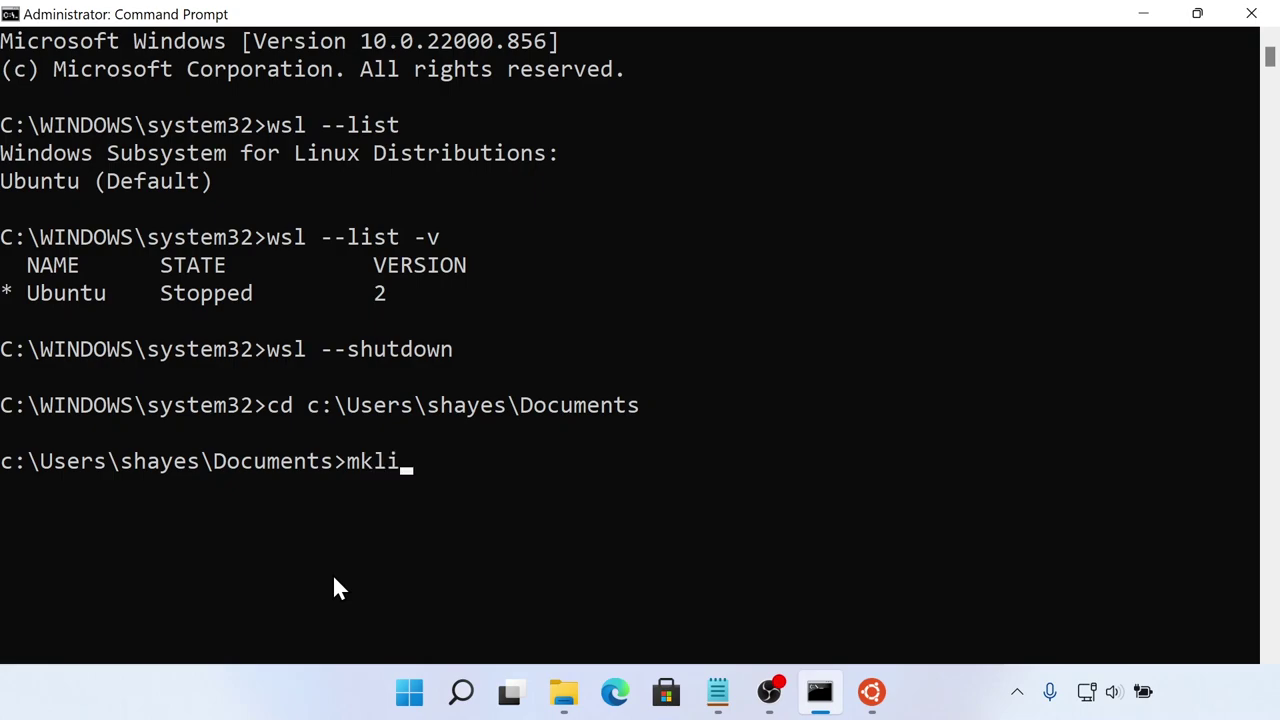
{"action": "type", "text": "nk /d"}
{"action": "type", "text": "sourceI"}
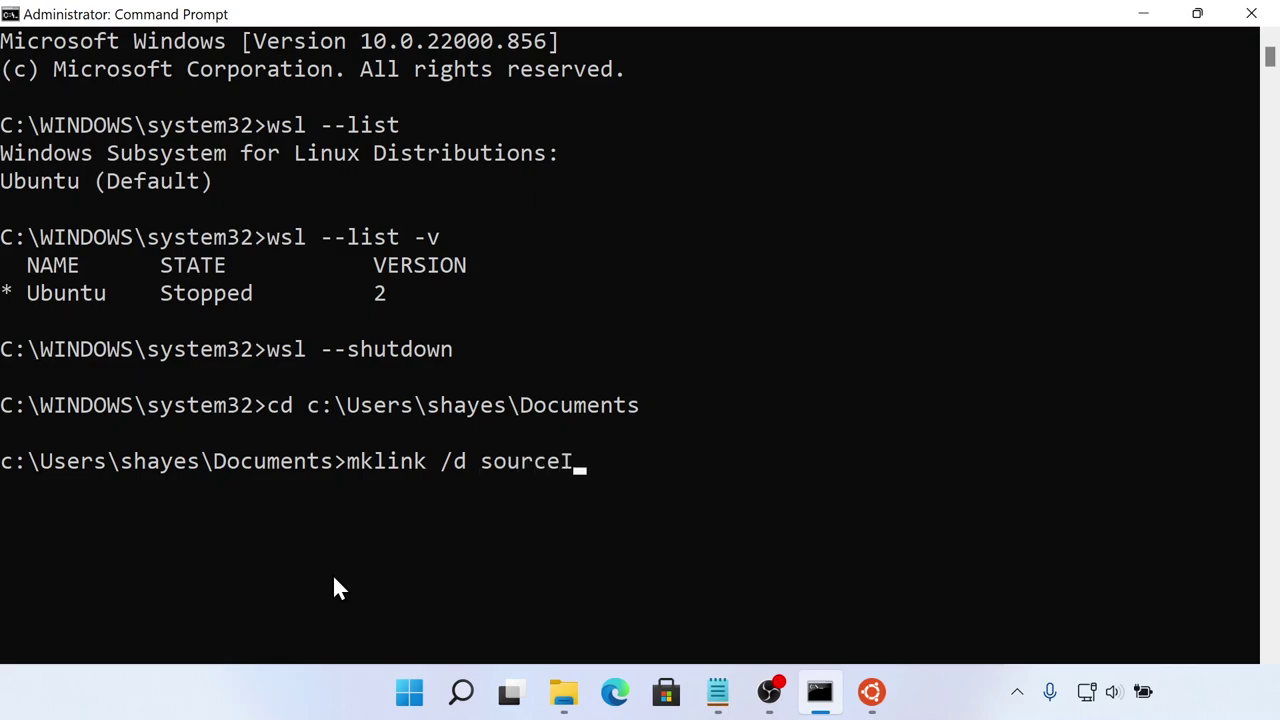
{"action": "type", "text": "nLinux"}
{"action": "left_click", "coordinate": [565, 694]}
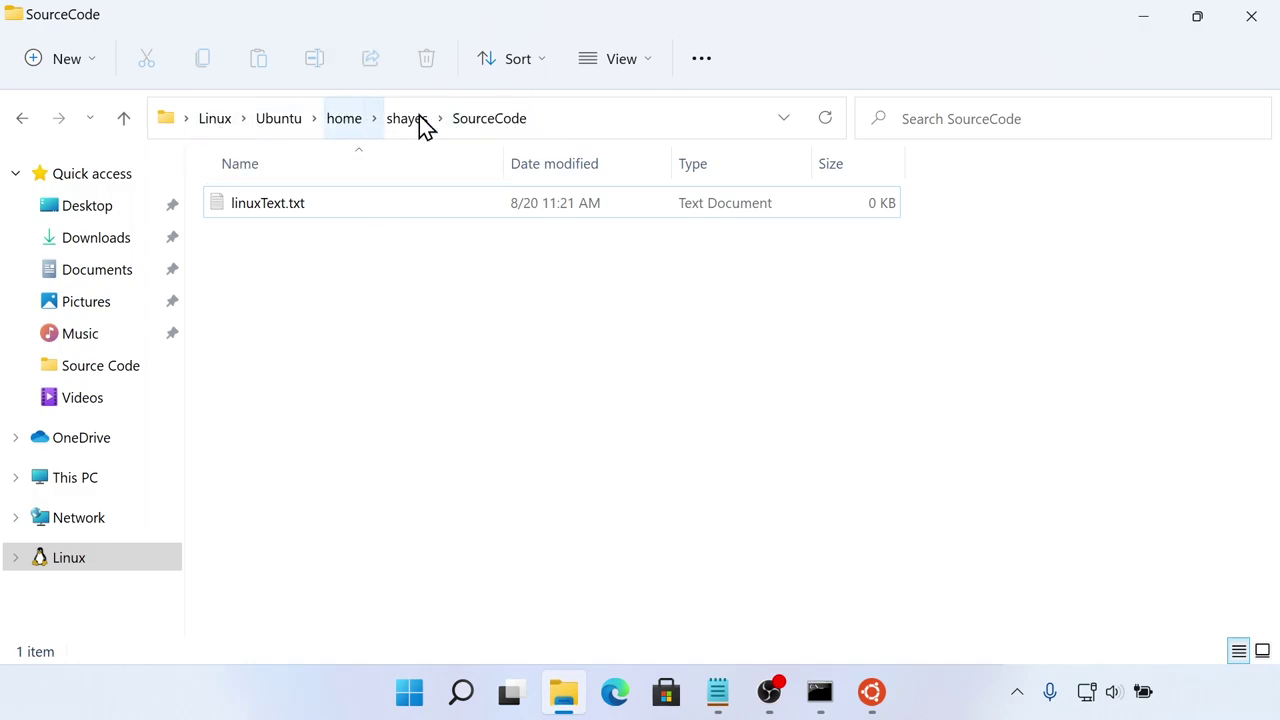
{"action": "left_click", "coordinate": [585, 120]}
{"action": "key", "text": "ctrl+c"}
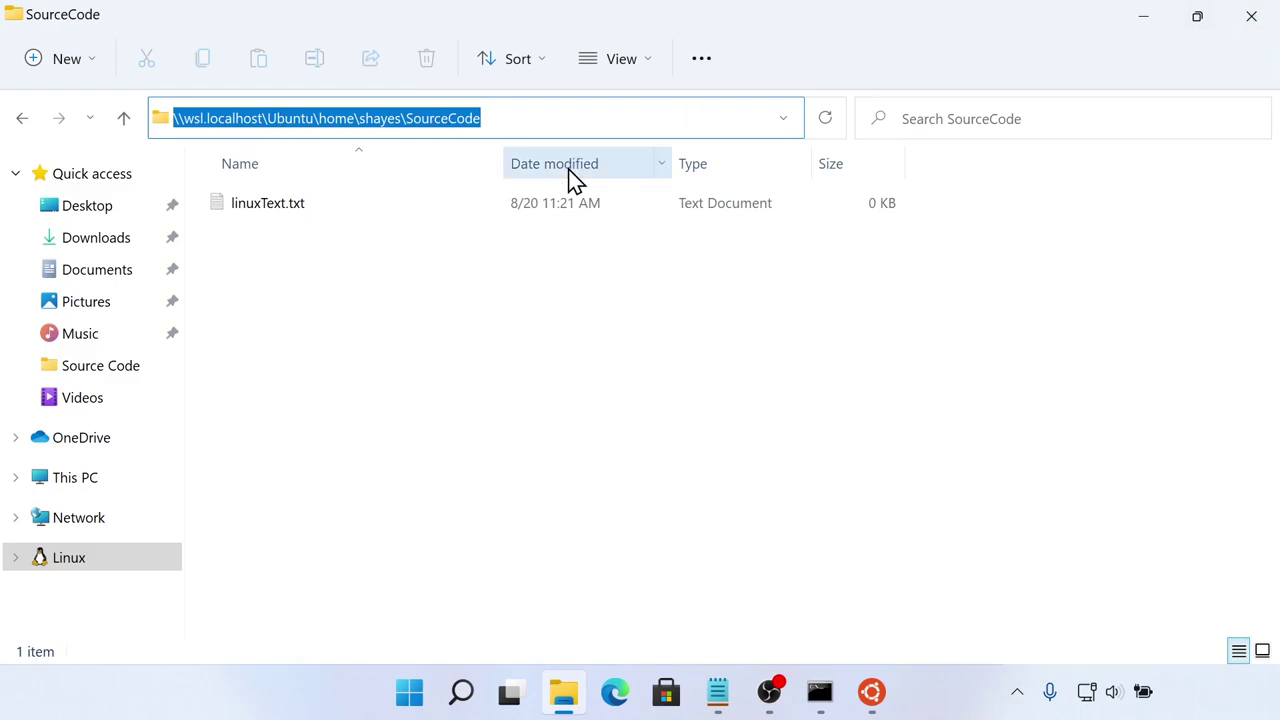
{"action": "left_click", "coordinate": [1146, 18]}
{"action": "right_click", "coordinate": [712, 353]}
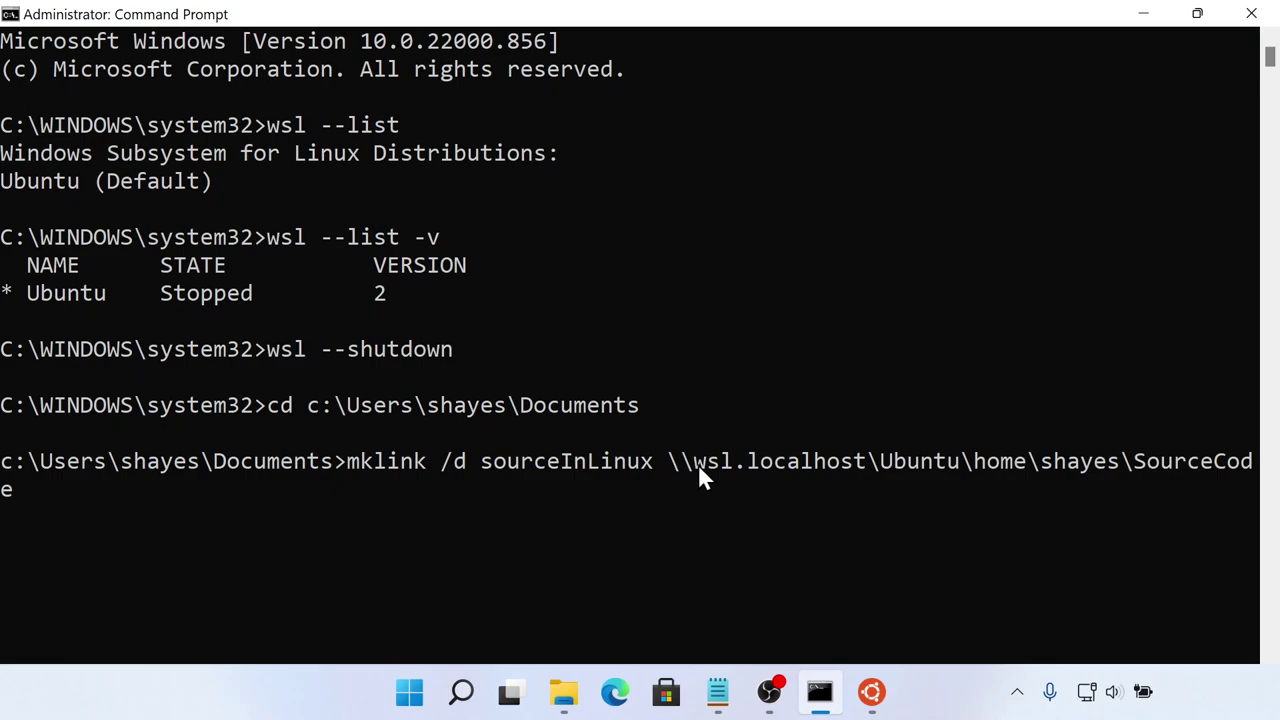
{"action": "key", "text": "Return"}
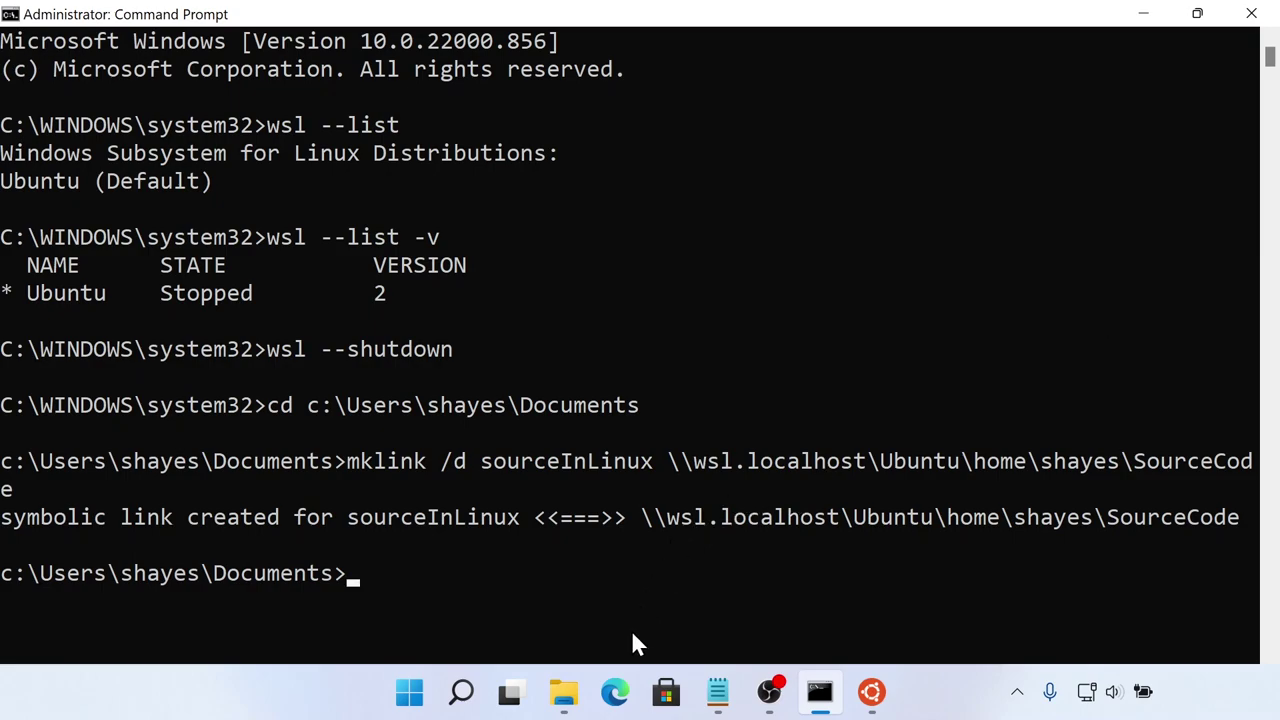
- Switch to File Explorer, open the sourceInLinux link in Documents, and select linuxText.txt
{"action": "left_click", "coordinate": [573, 700]}
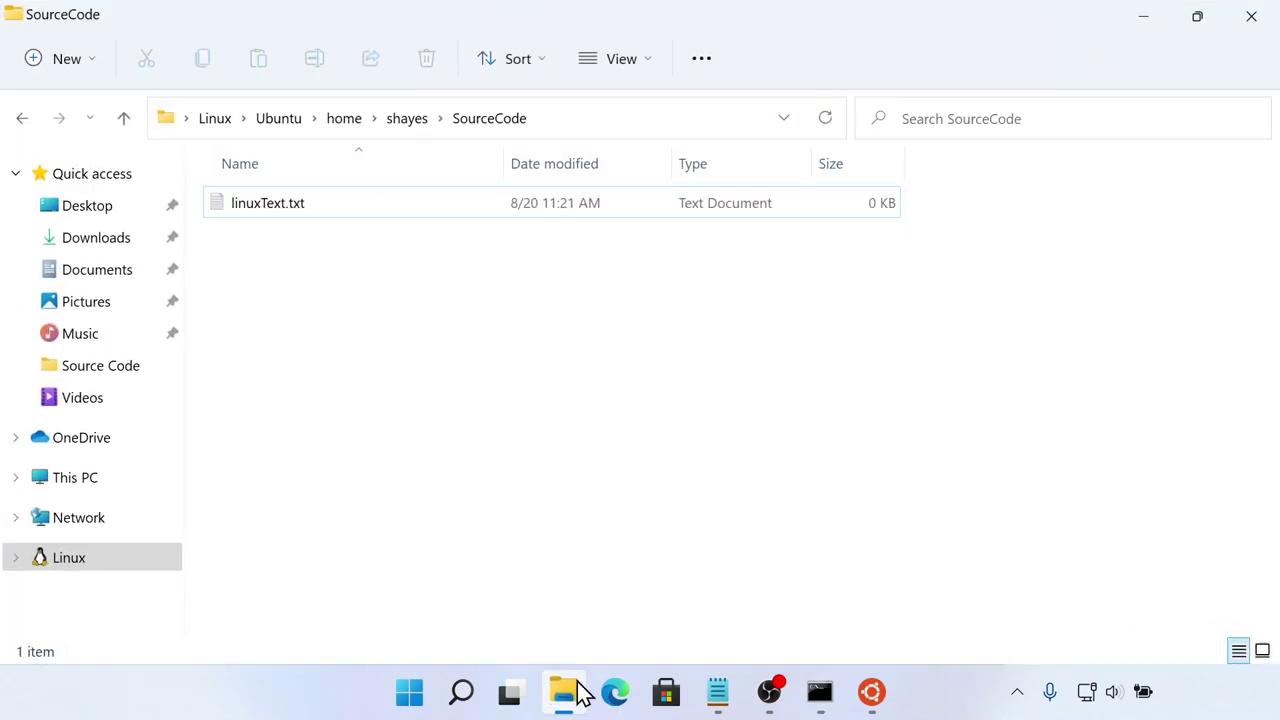
{"action": "left_click", "coordinate": [85, 270]}
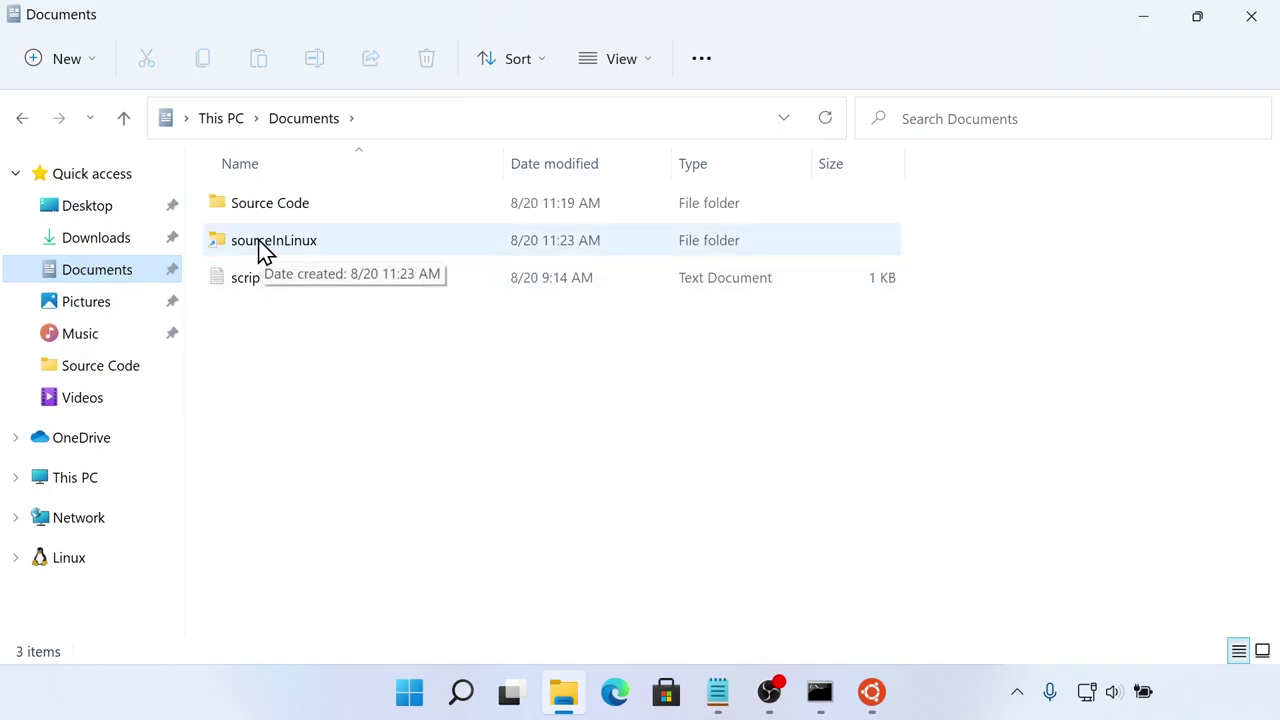
{"action": "double_click", "coordinate": [309, 245]}
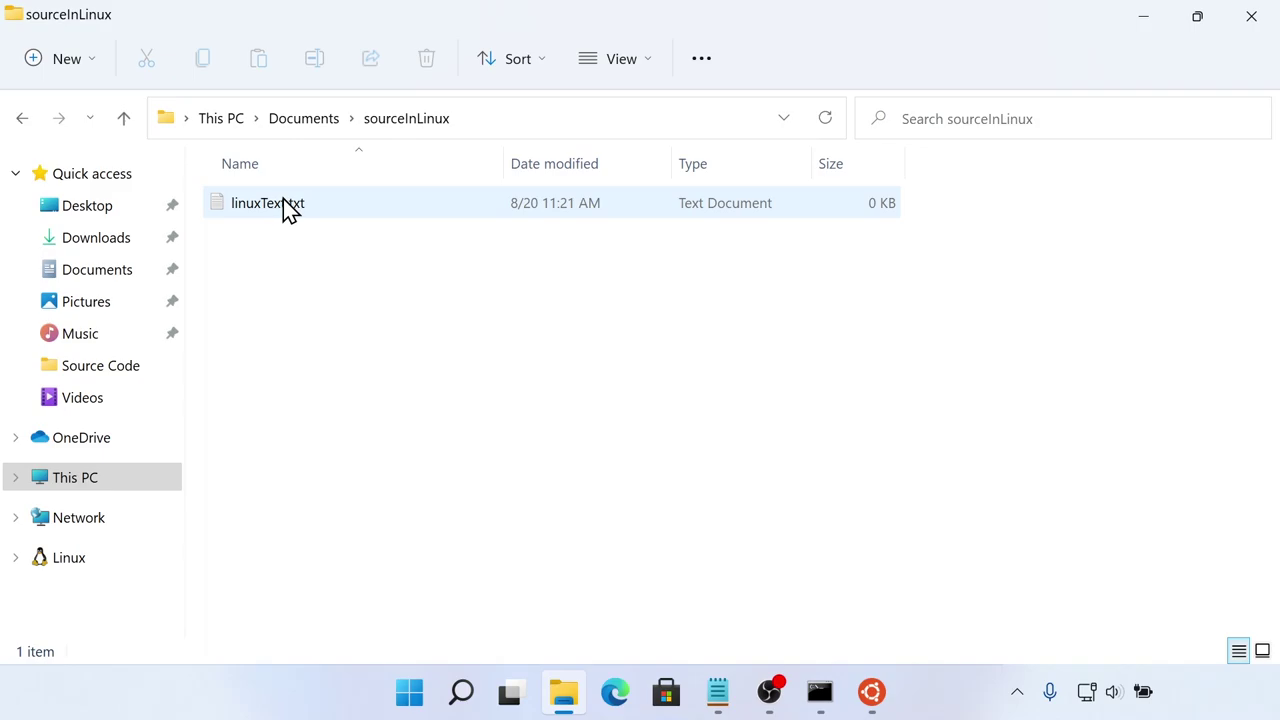
{"action": "left_click", "coordinate": [871, 213]}
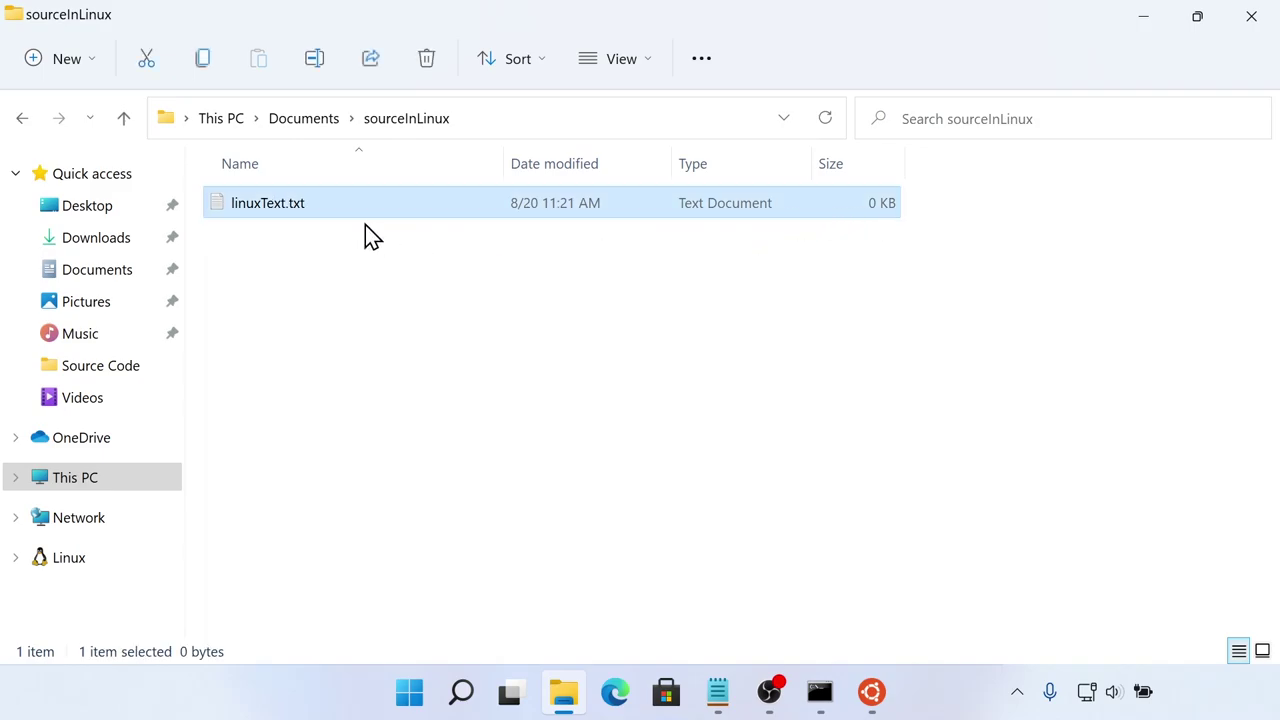
- Open linuxText.txt in Notepad, enter "Make an edit in Windows", save the file, and close it
{"action": "double_click", "coordinate": [299, 207]}
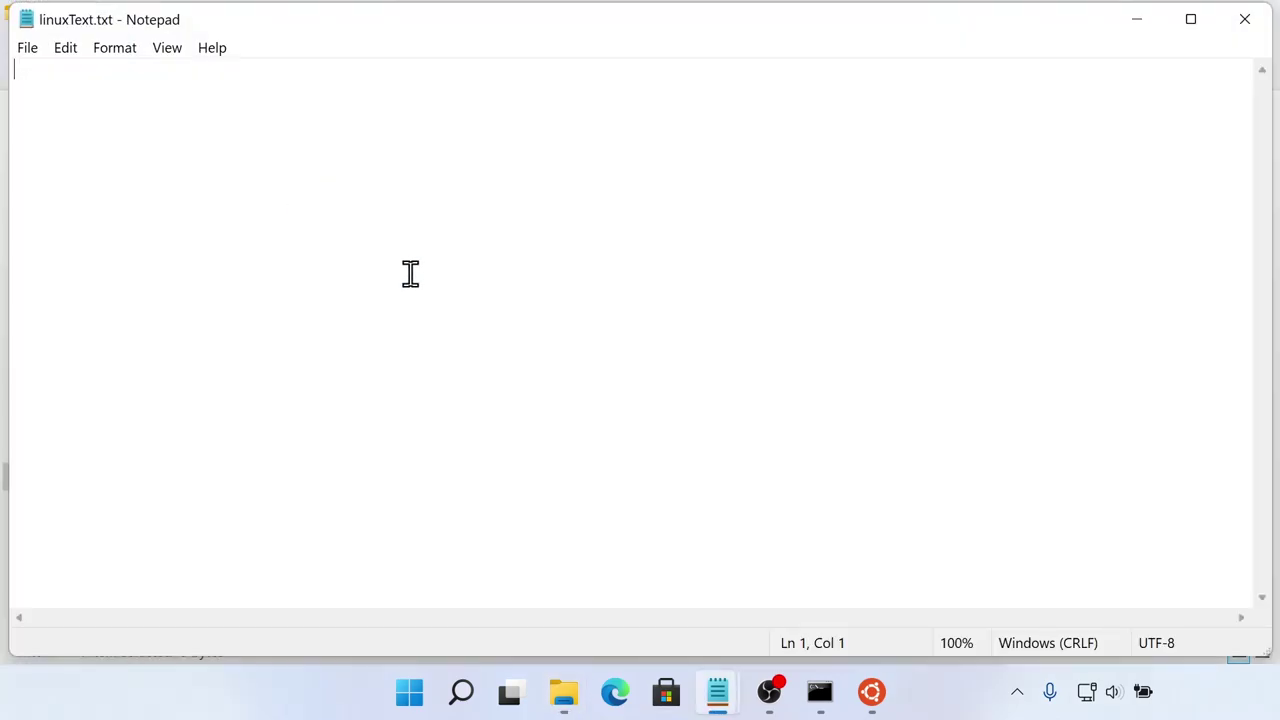
{"action": "type", "text": "M"}
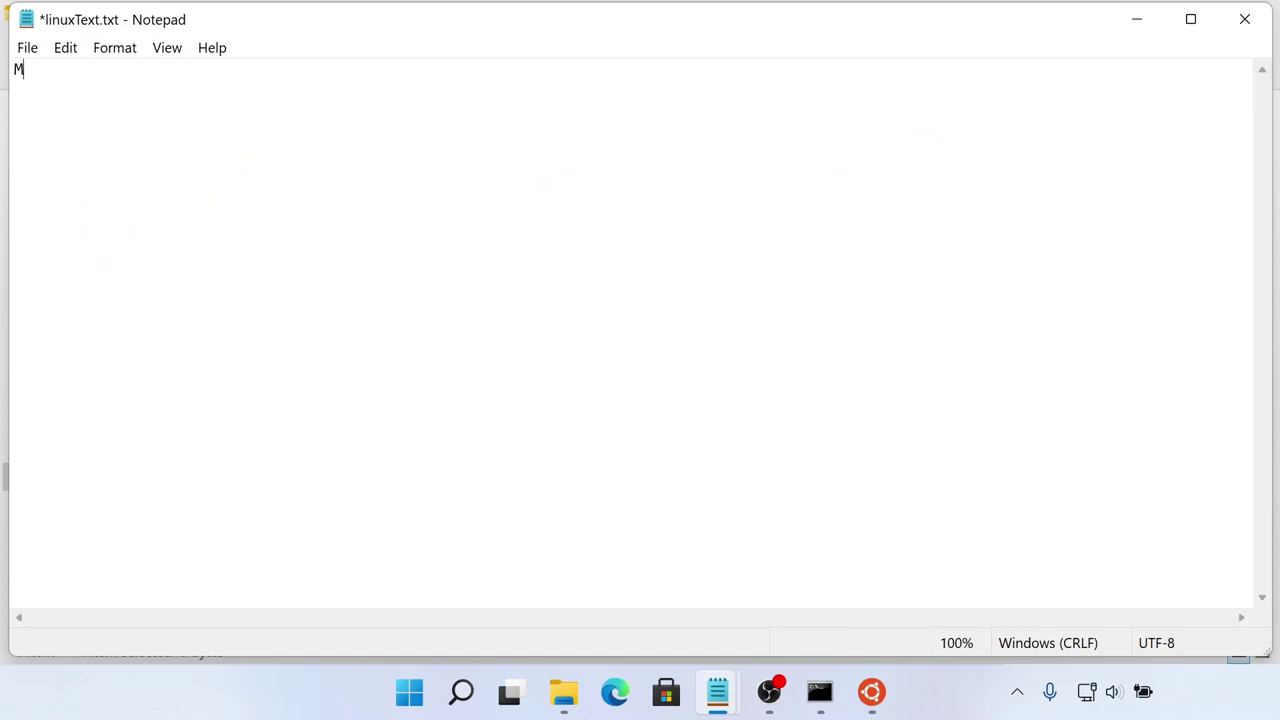
{"action": "type", "text": "ake an en"}
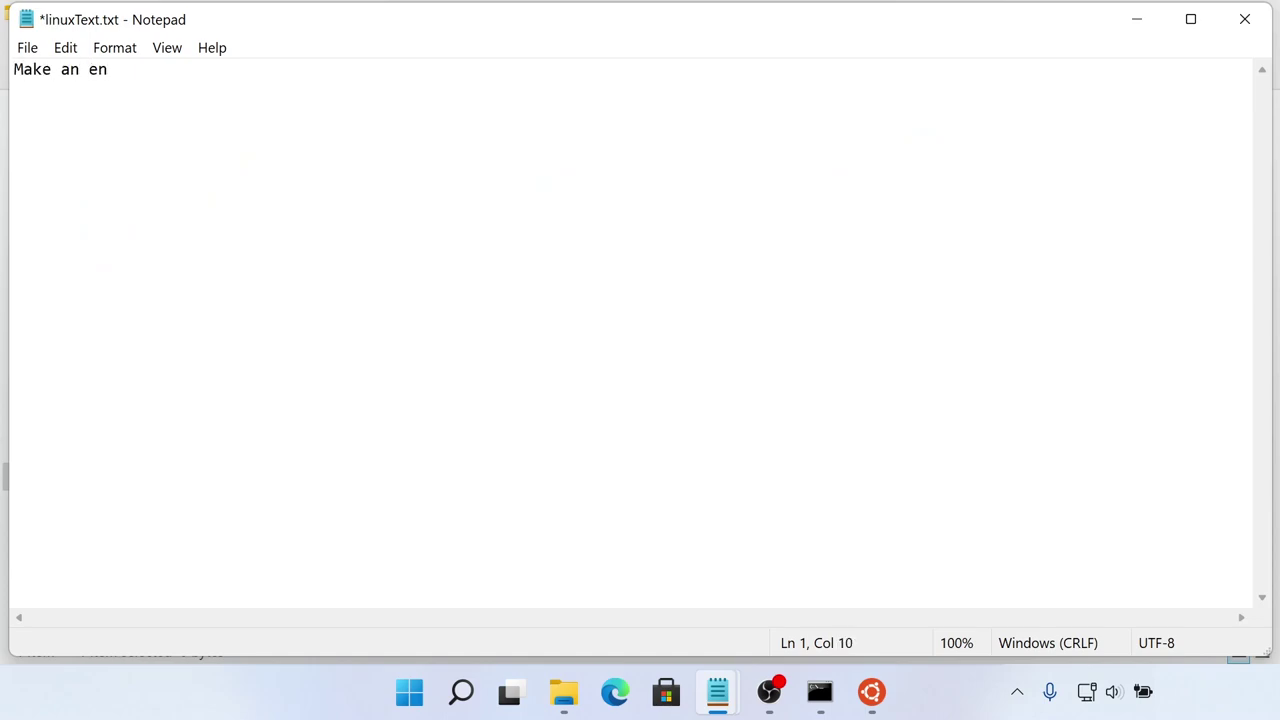
{"action": "key", "text": "BackSpace"}
{"action": "type", "text": "dit in Windows"}
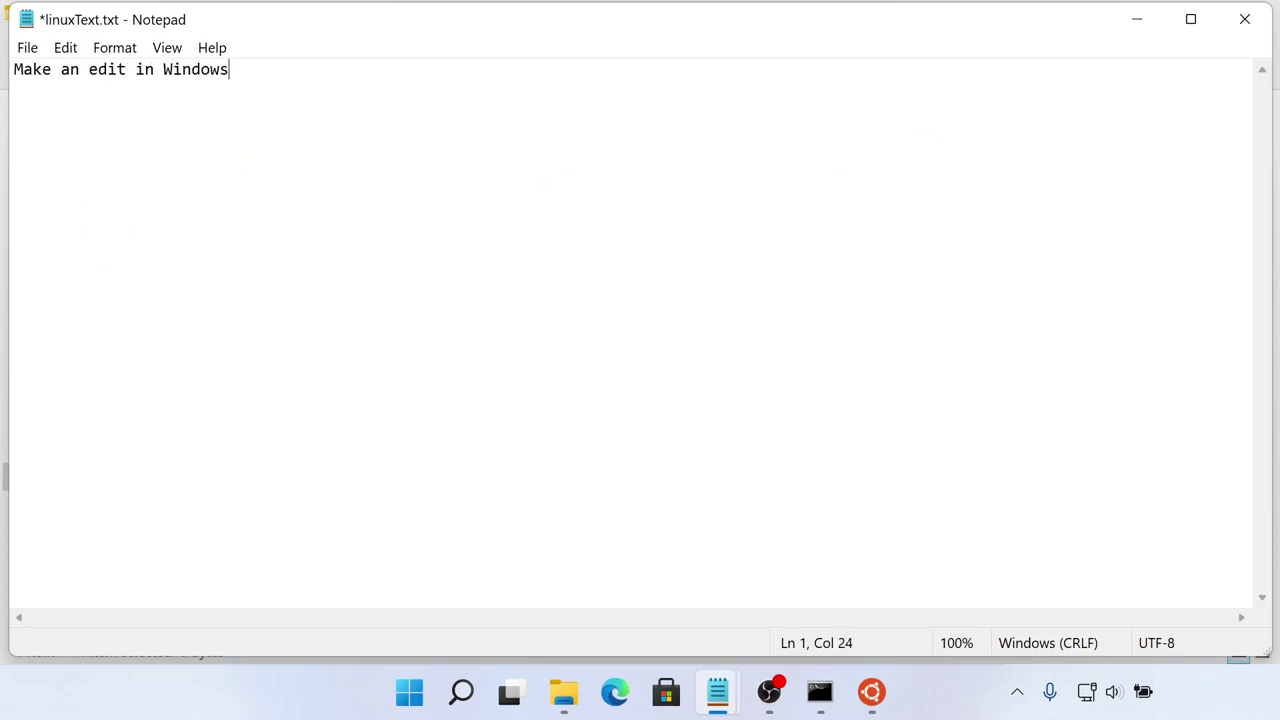
{"action": "key", "text": "ctrl+s"}
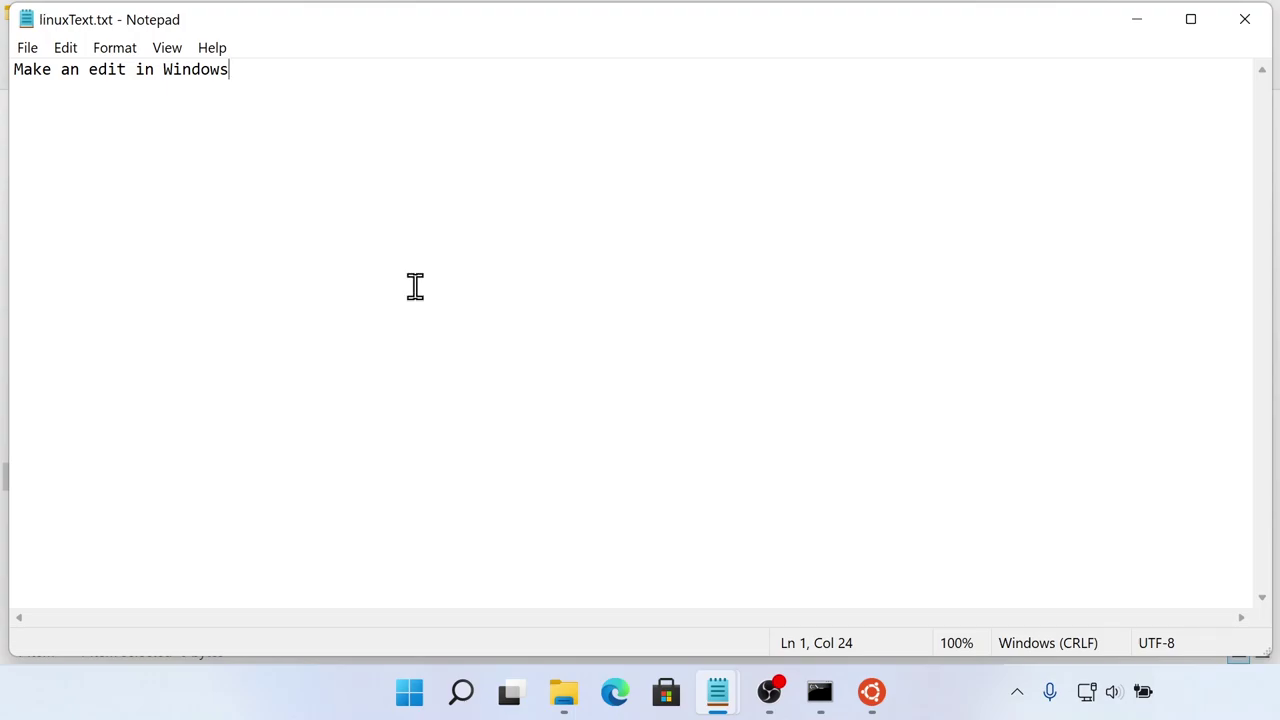
{"action": "left_click", "coordinate": [1245, 27]}
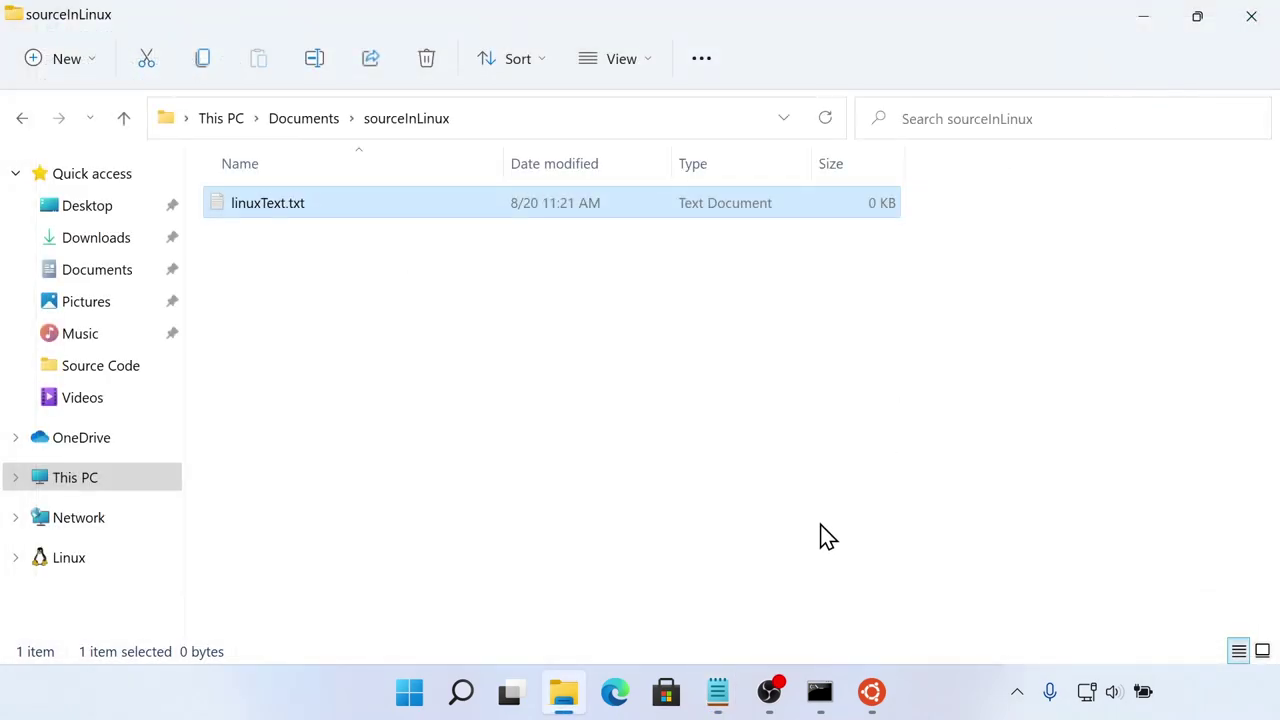
- Switch to the Ubuntu terminal and print the contents of linuxText.txt with cat to check the Windows edit
{"action": "left_click", "coordinate": [871, 691]}
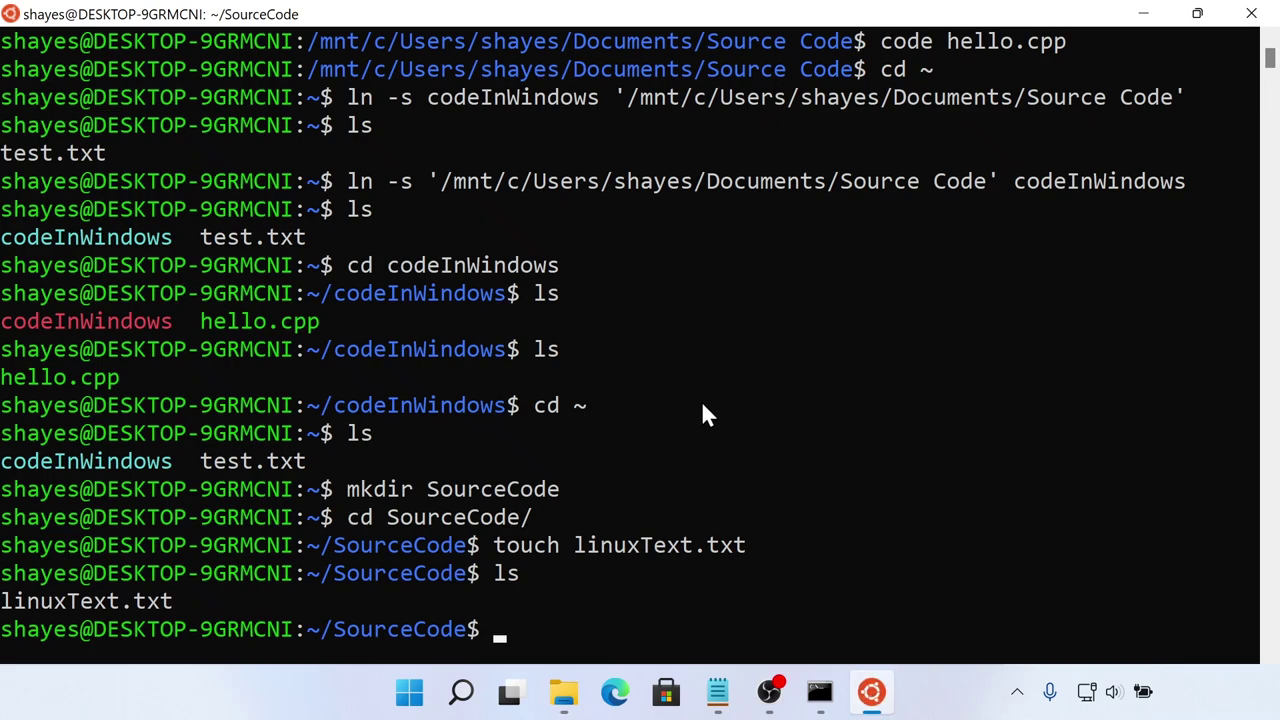
{"action": "type", "text": "cat lin"}
{"action": "key", "text": "Tab"}
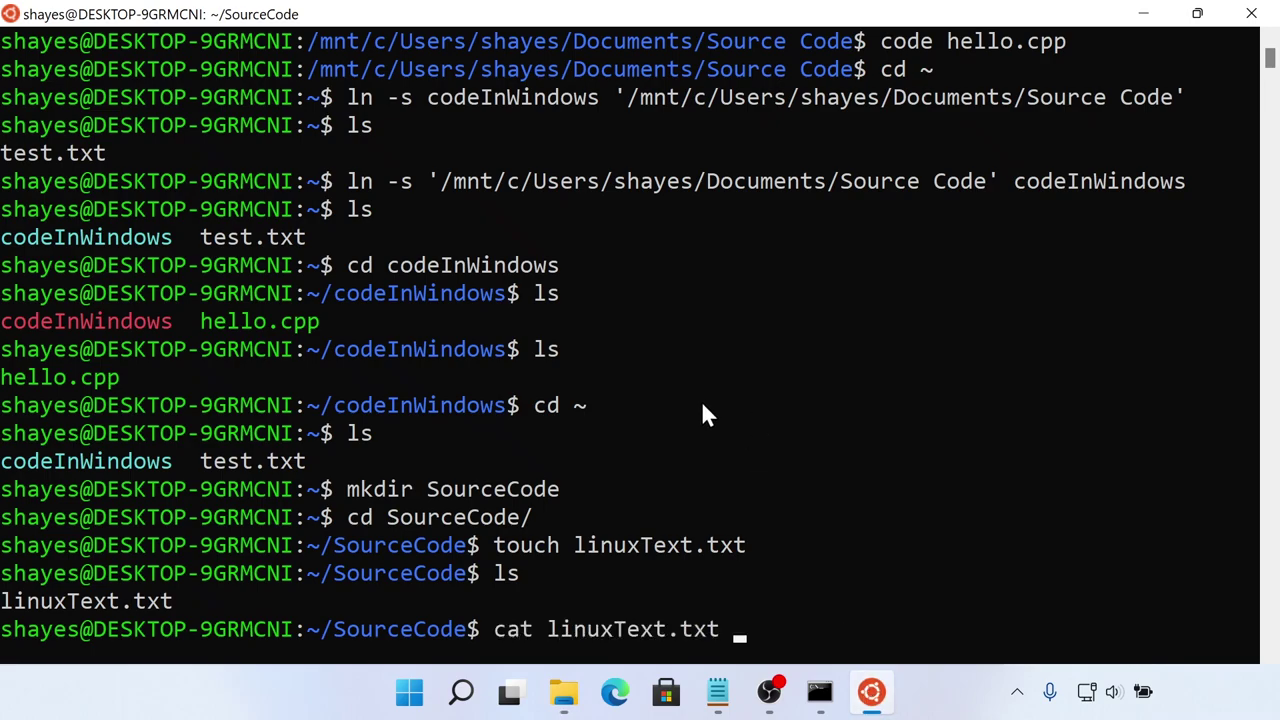
{"action": "key", "text": "Return"}
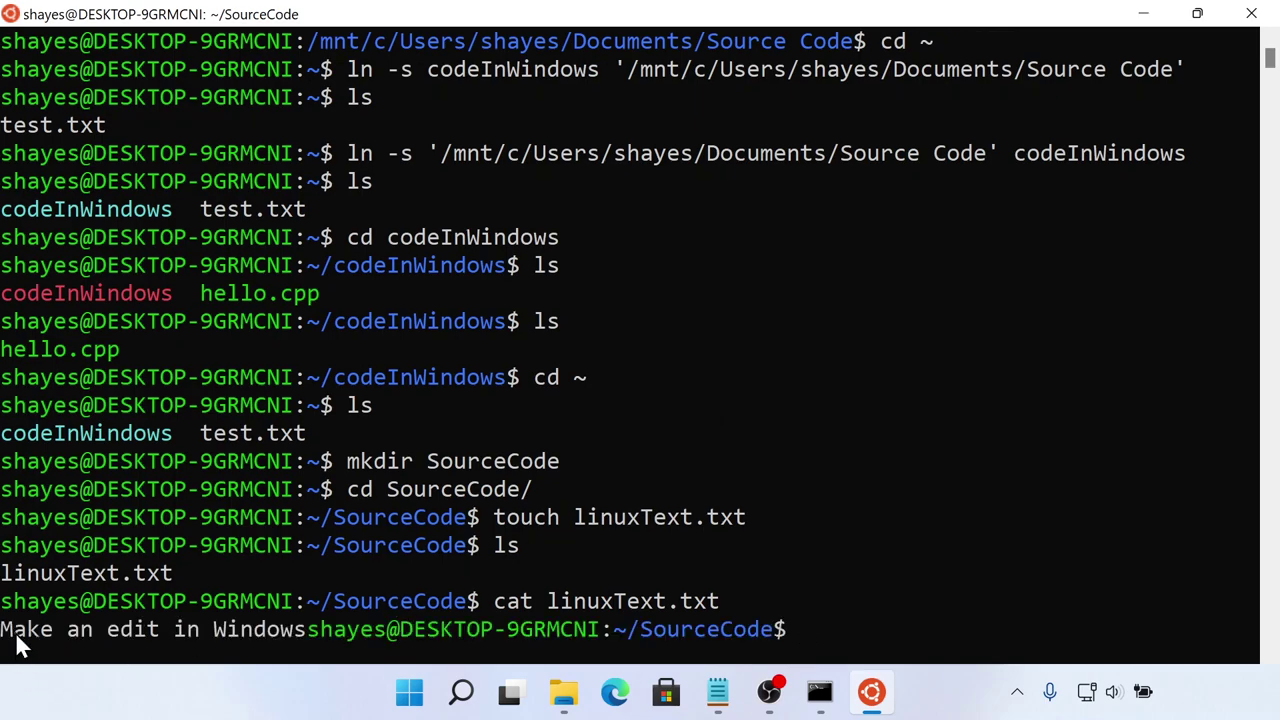
{"action": "left_click_drag", "start_coordinate": [3, 630], "coordinate": [303, 637]}
{"action": "key", "text": "Return"}
{"action": "key", "text": "Return"}
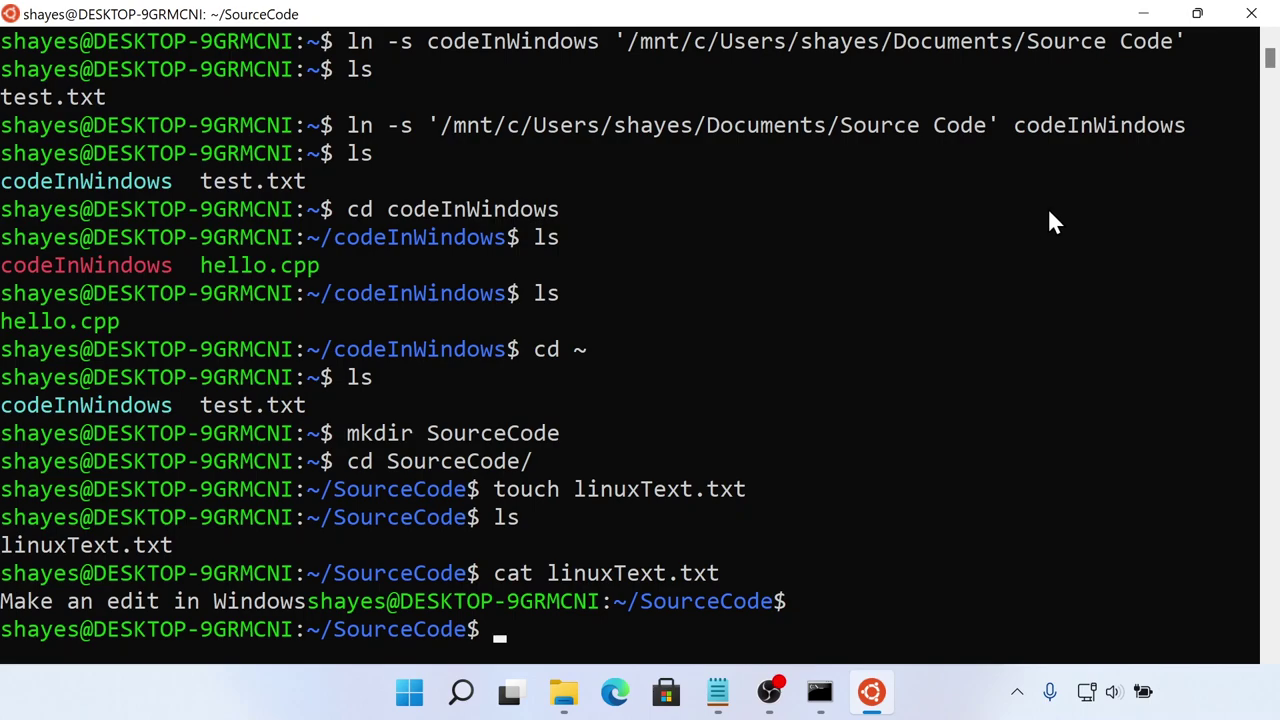
- Close the Ubuntu terminal and minimize File Explorer to return to the Command Prompt
{"action": "left_click", "coordinate": [1250, 18]}
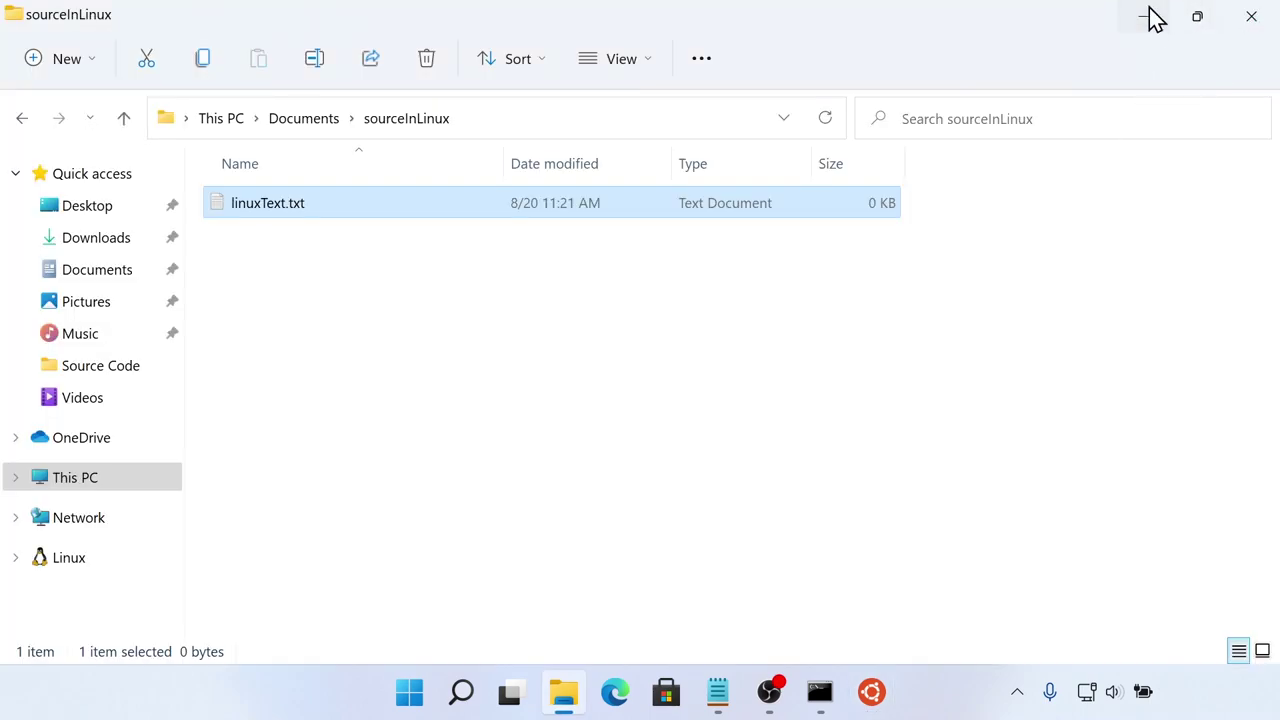
{"action": "left_click", "coordinate": [1150, 14]}
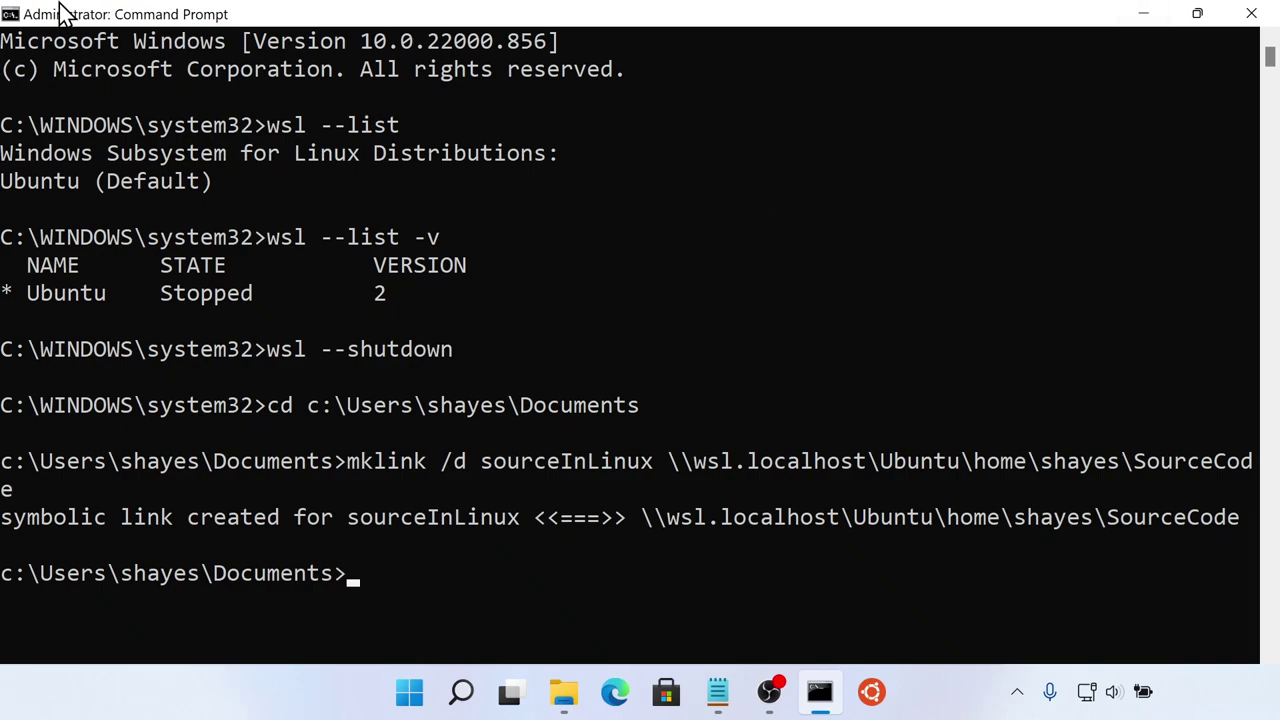